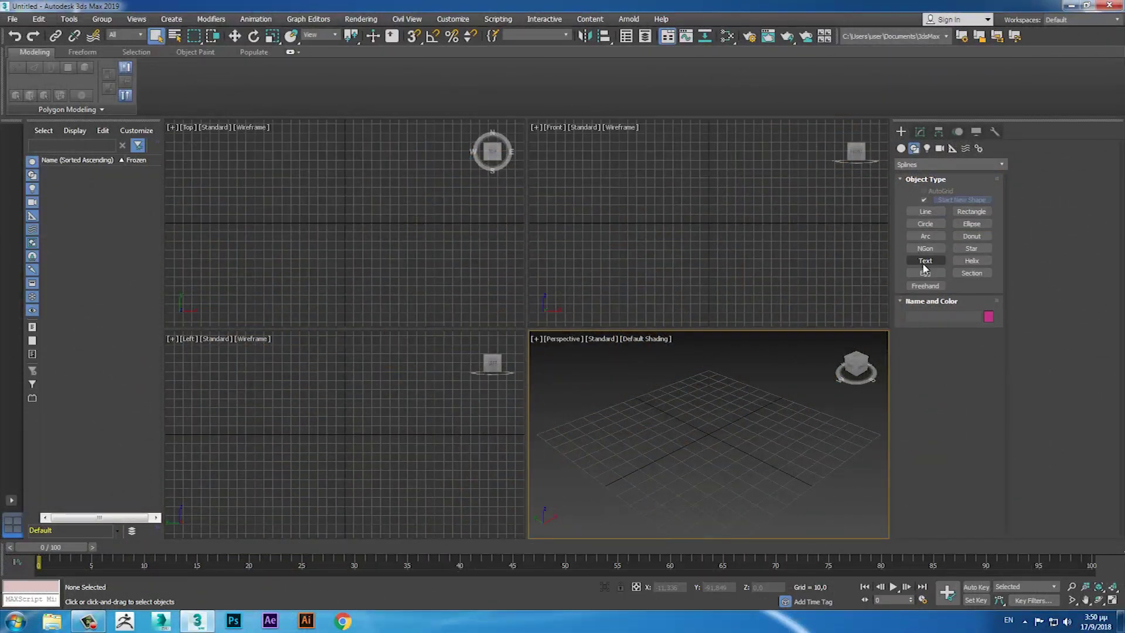
Step: Create a Text shape reading 'Hair' in the Front viewport
click(925, 262)
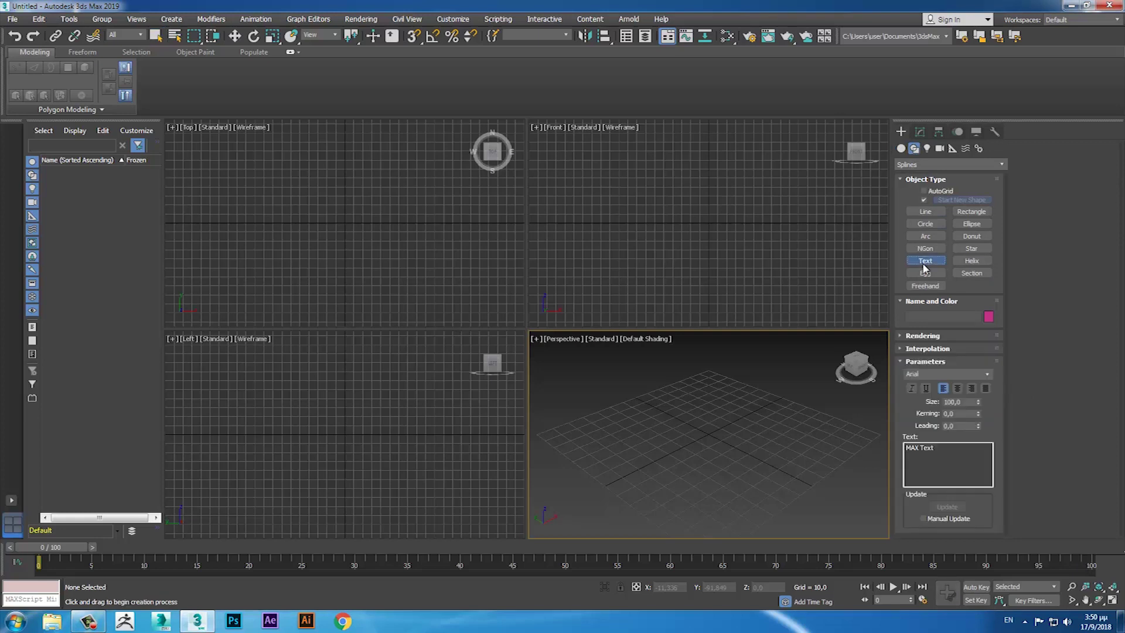
drag(946, 452, 812, 443)
text(Hair)
click(708, 204)
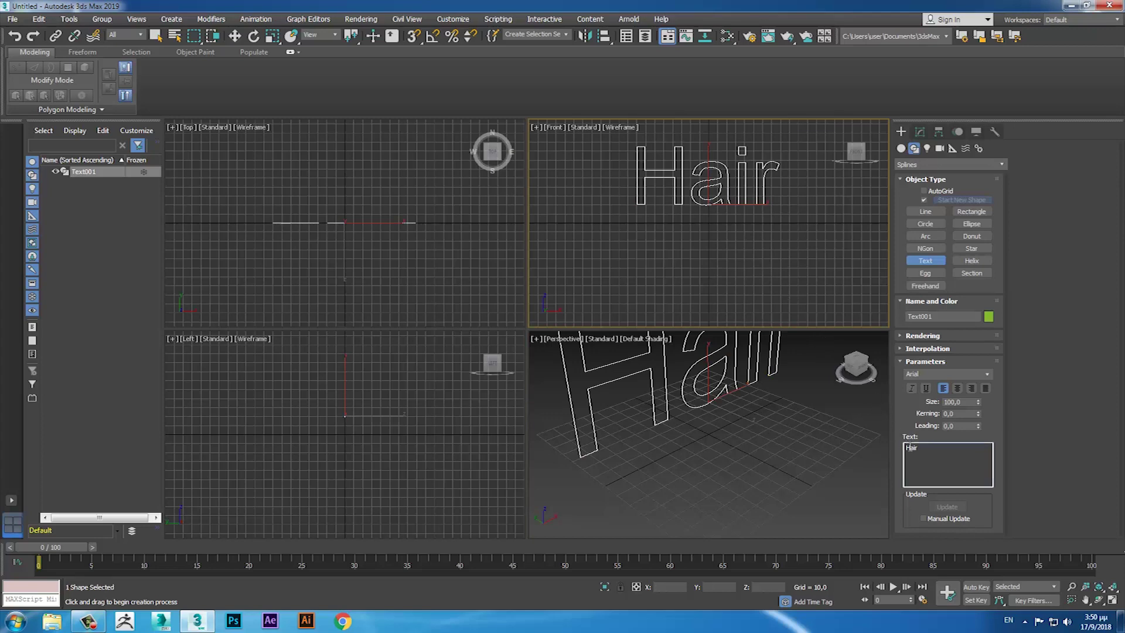
Step: Retype the text's first letter as a capital H so it reads 'Hair'
click(911, 447)
key(BackSpace)
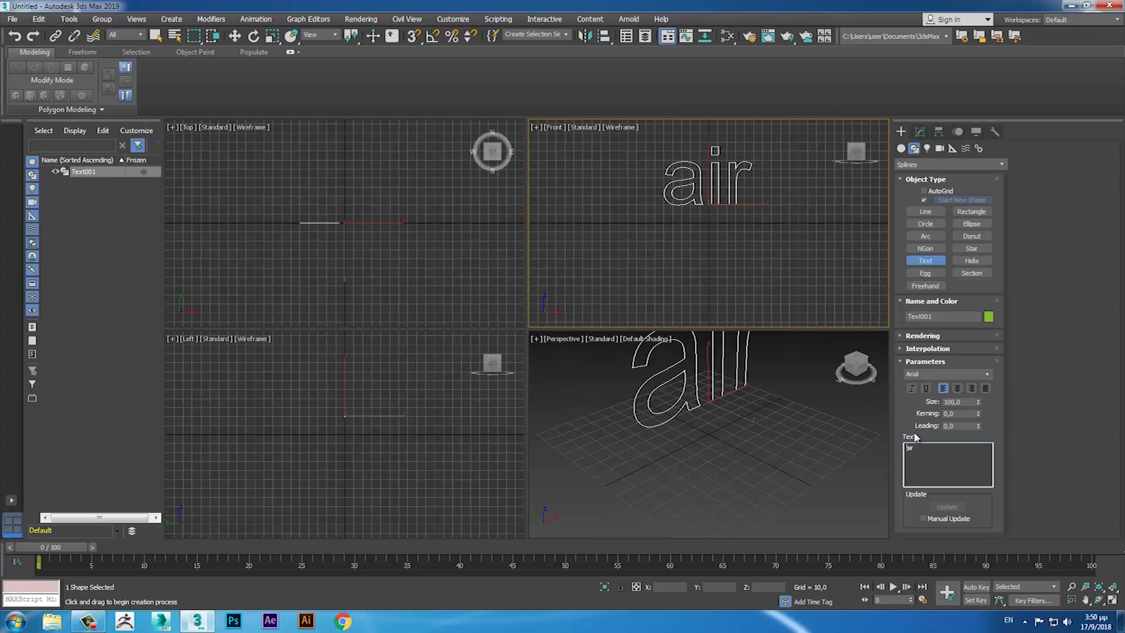
text(h)
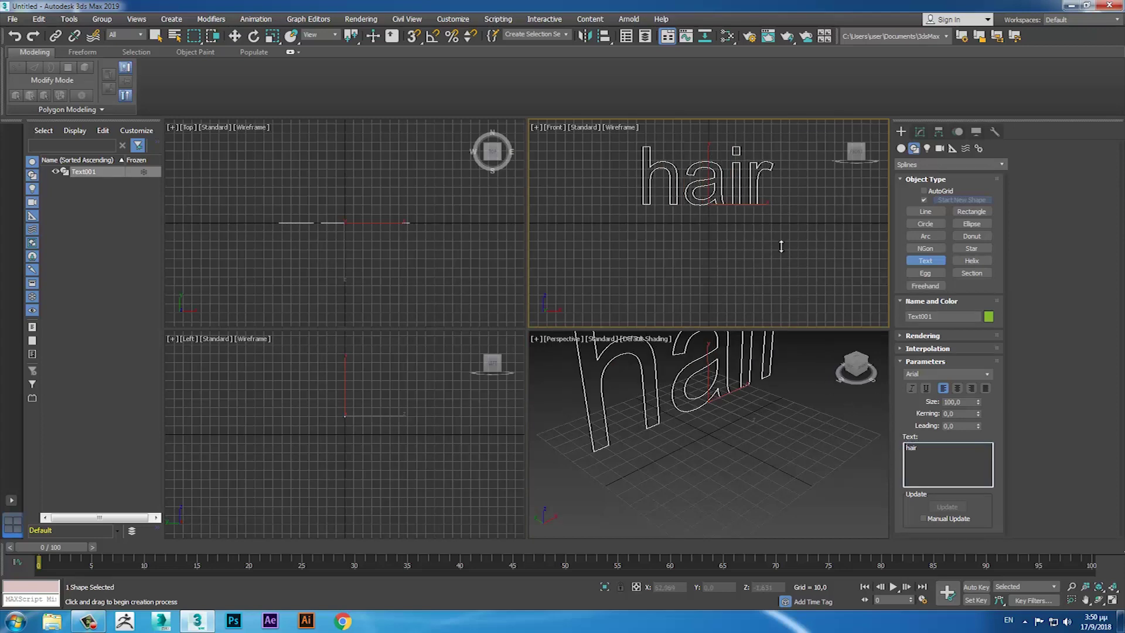
key(BackSpace)
text(H)
click(920, 131)
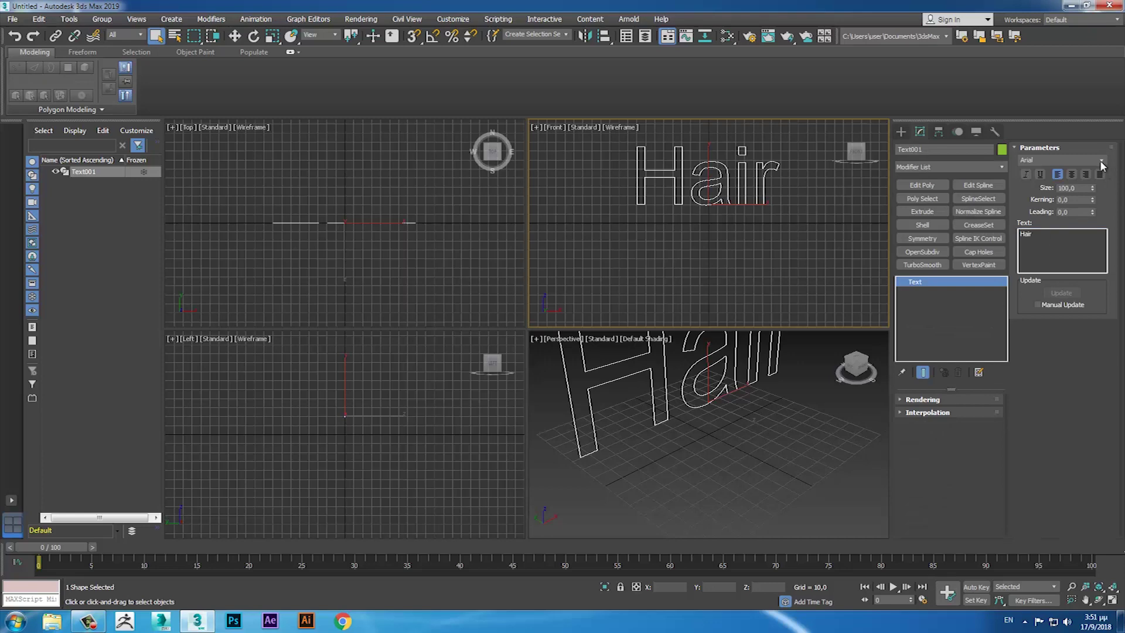
Step: Set the text font to Arial Bold and move it to the origin (X and Z zero)
click(1101, 160)
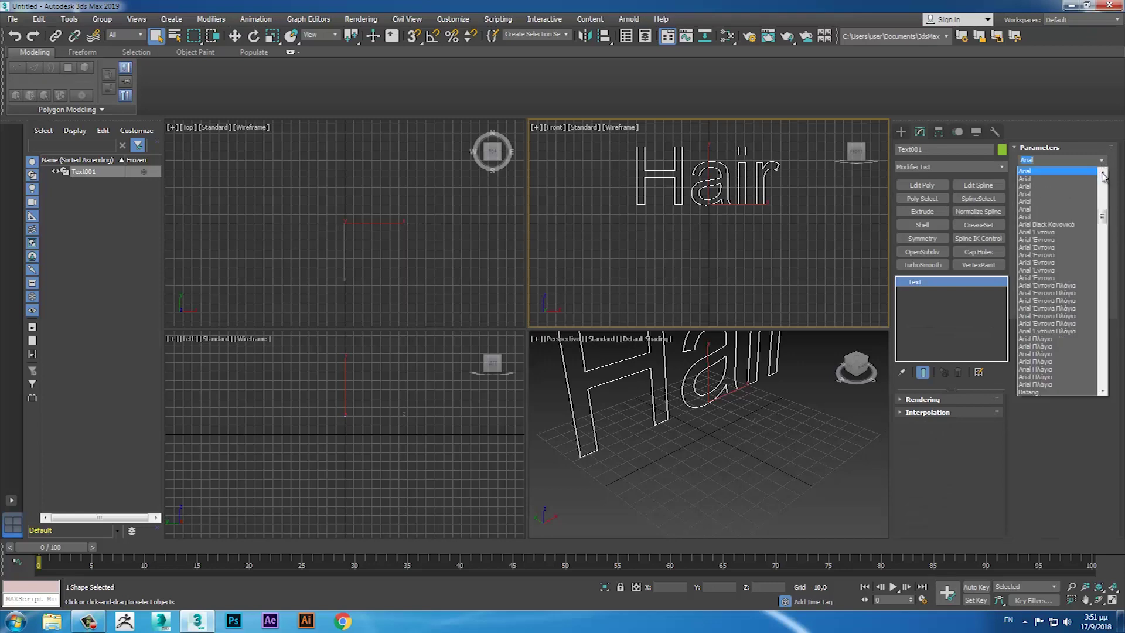
click(1044, 278)
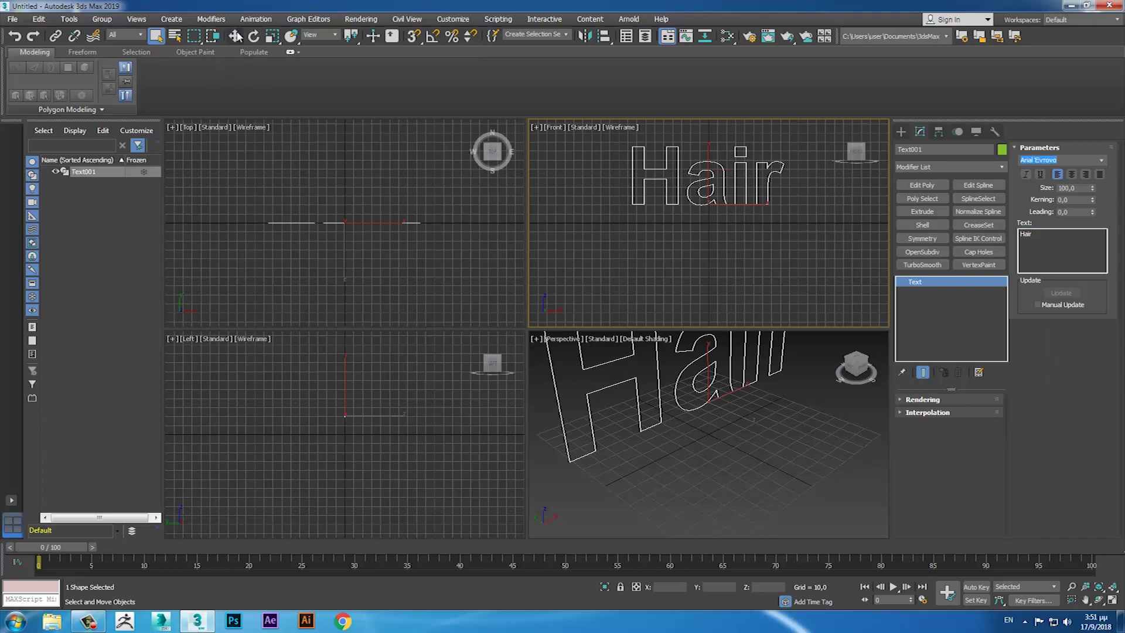
key(w)
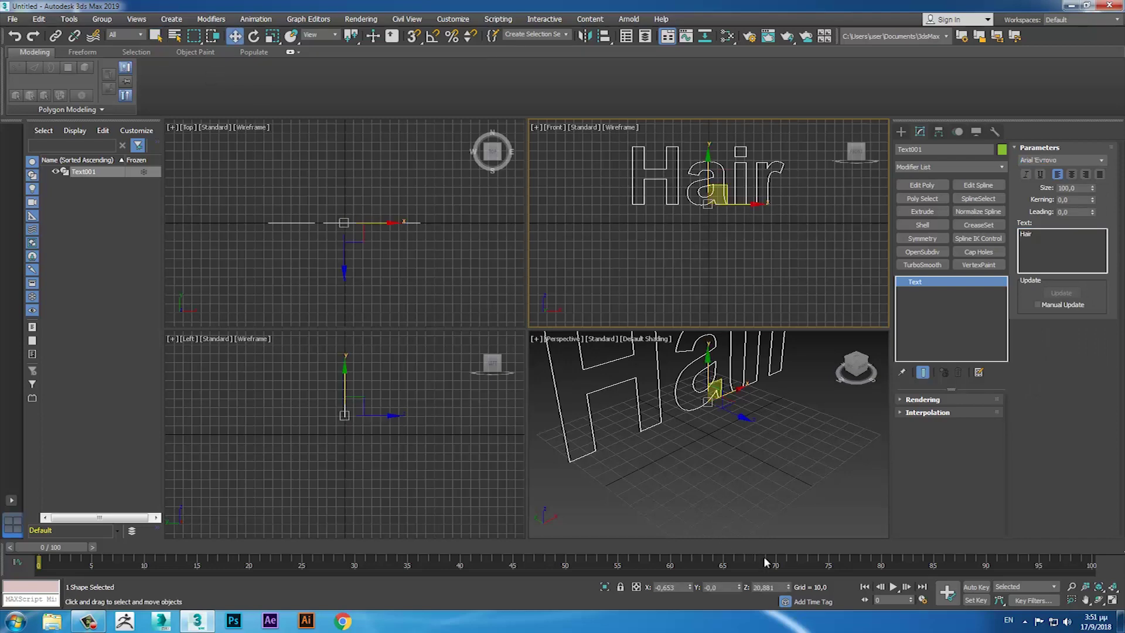
right_click(788, 589)
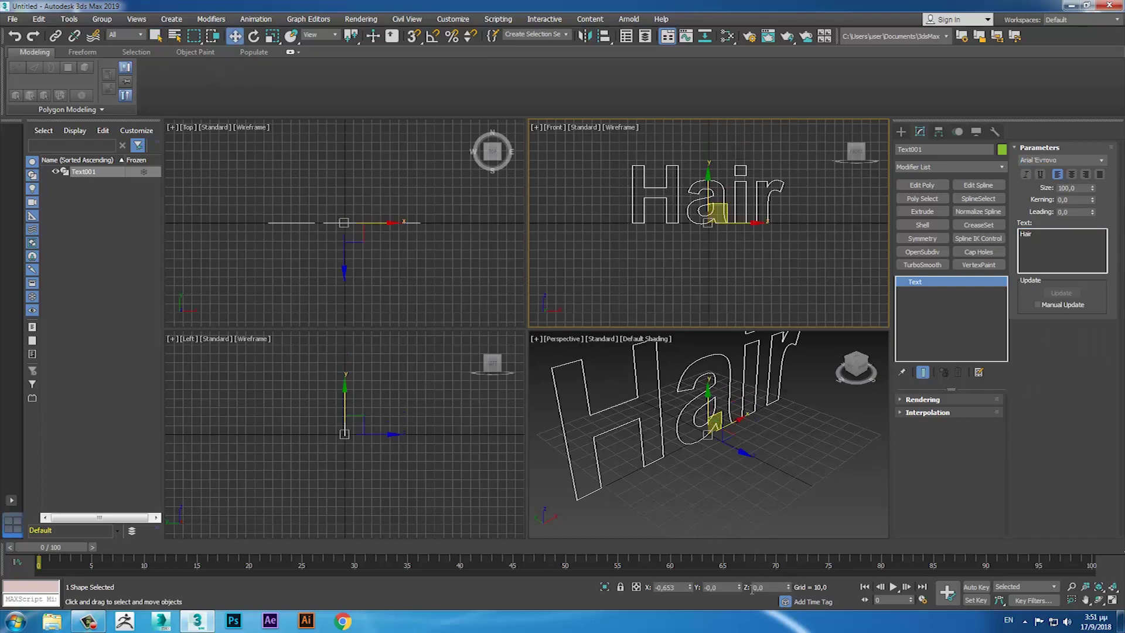
right_click(690, 587)
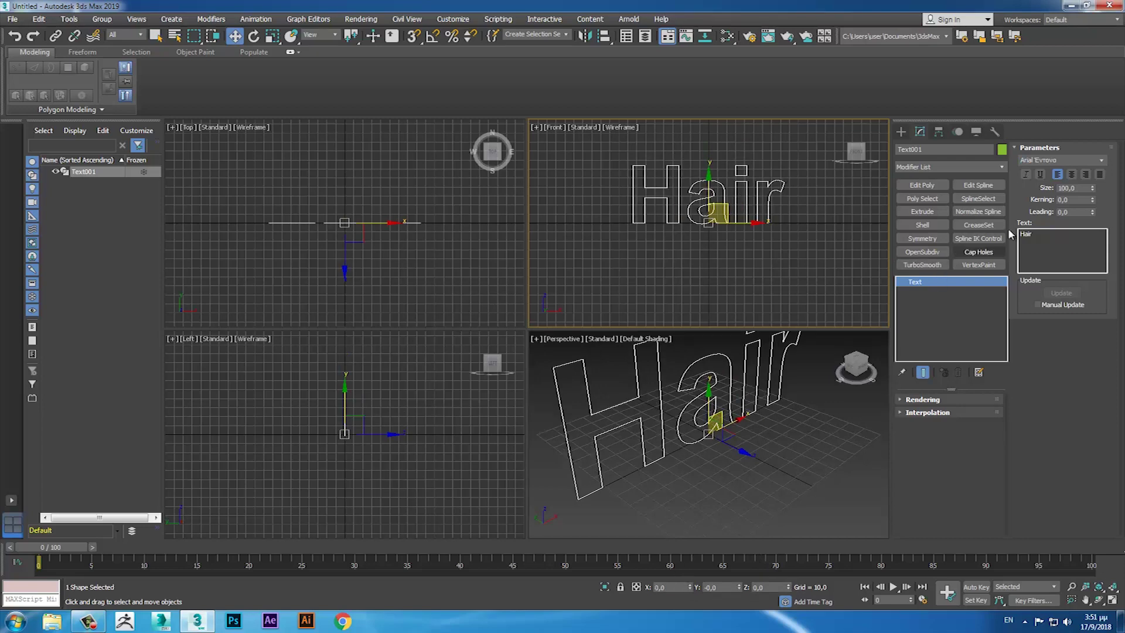
Step: Shrink the text Size to about 50 and add an Extrude modifier
drag(1092, 188, 1091, 205)
key(alt+w)
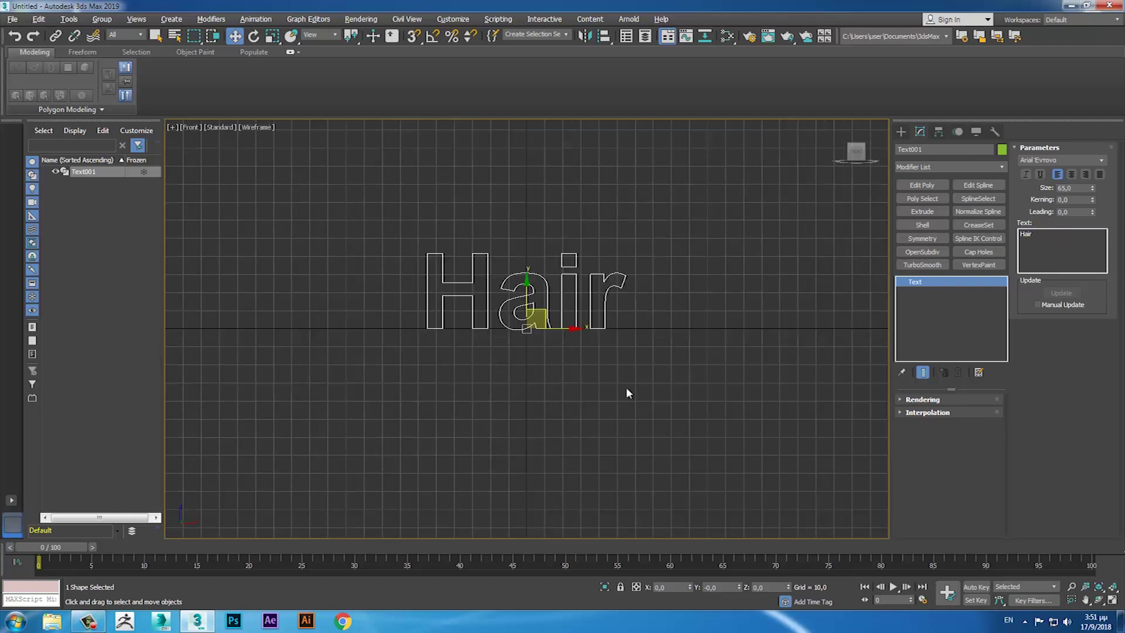
key(alt+w)
key(alt+w)
alt+middle_drag(685, 389, 609, 405)
drag(1092, 189, 1089, 202)
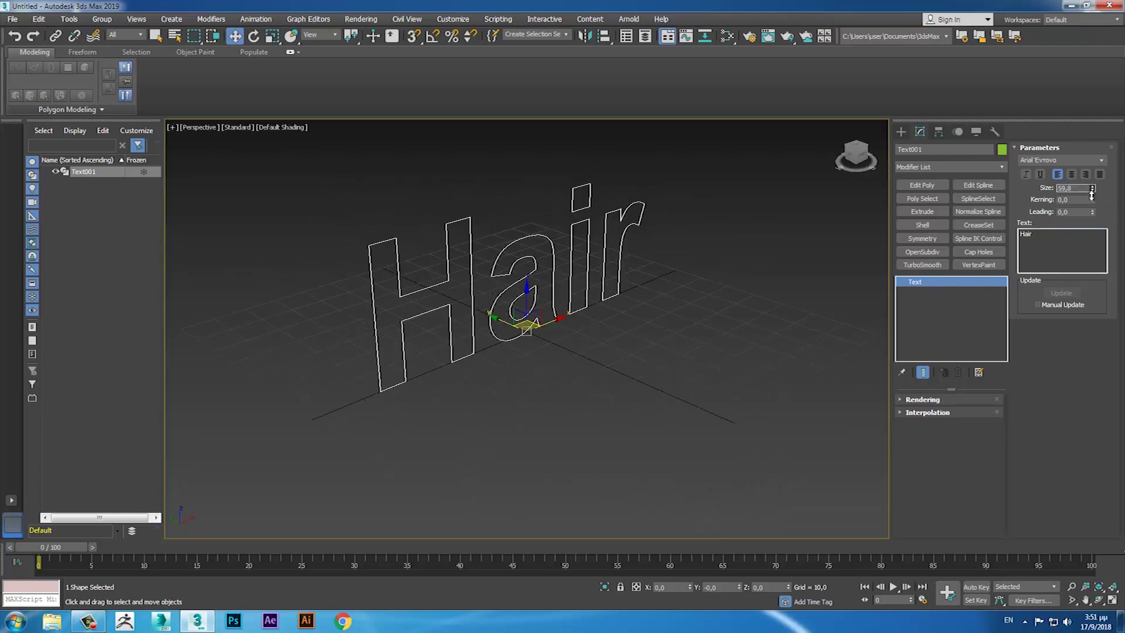
click(937, 211)
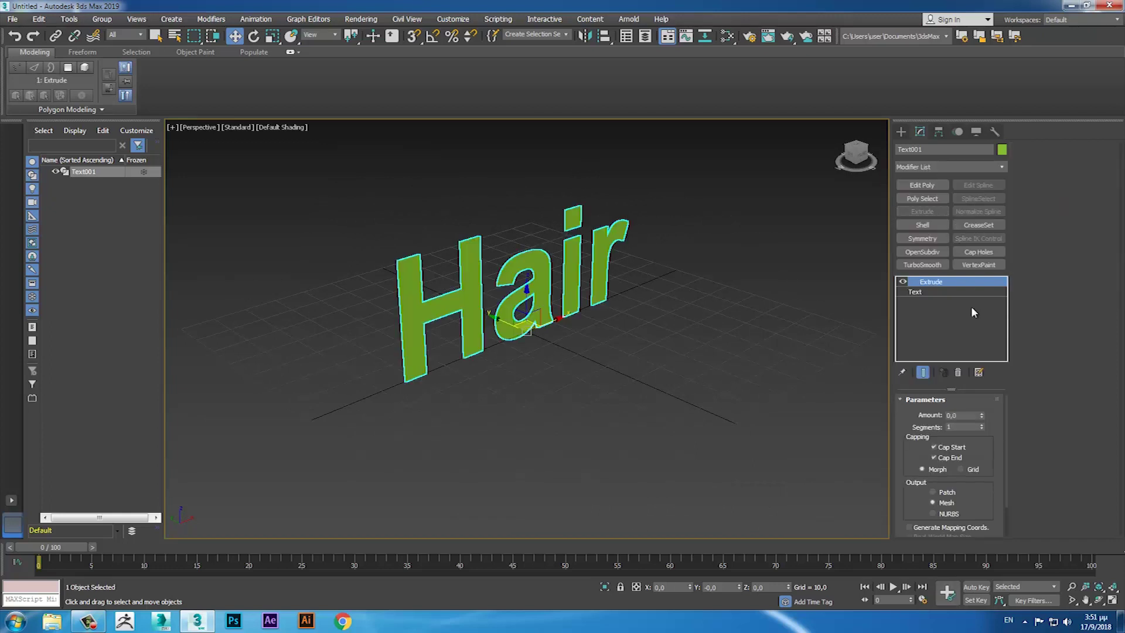
Step: Set the Extrude Amount to 11,5 so the Hair letters get depth
drag(980, 414, 983, 402)
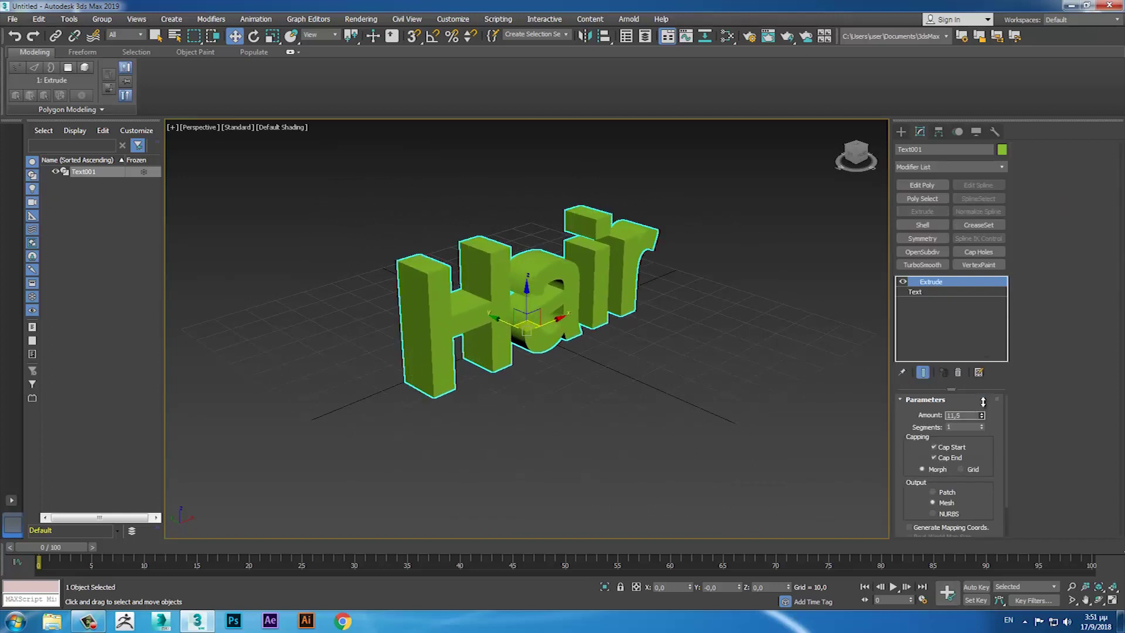
alt+middle_drag(678, 357, 675, 346)
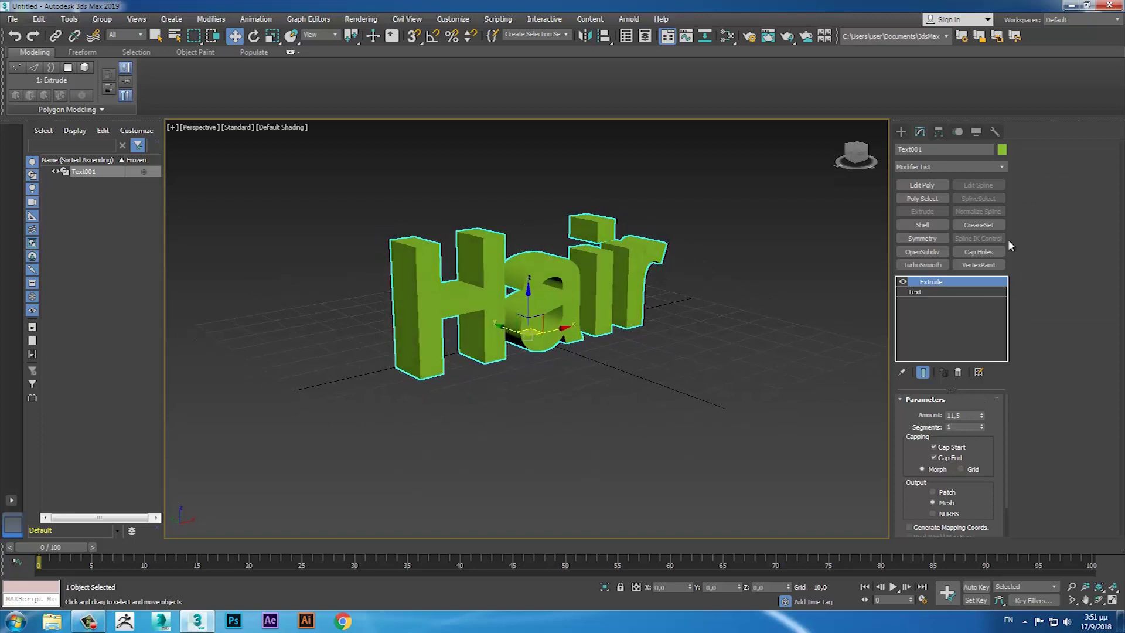
click(1000, 167)
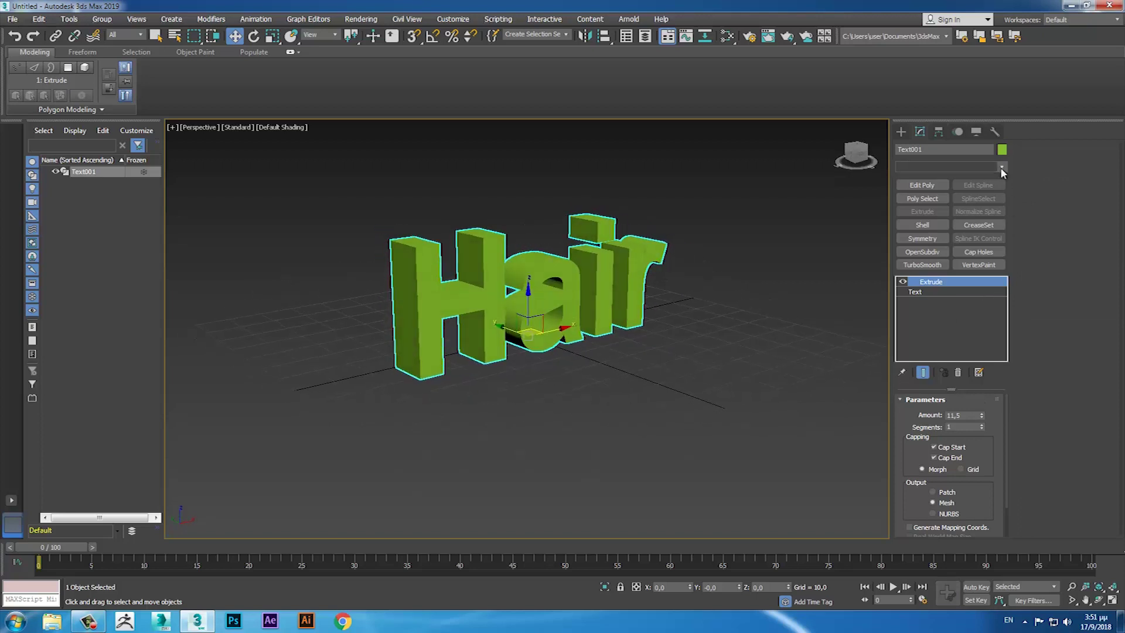
Step: Add a Quadify Mesh modifier with Quad Size 2,5%
text(q)
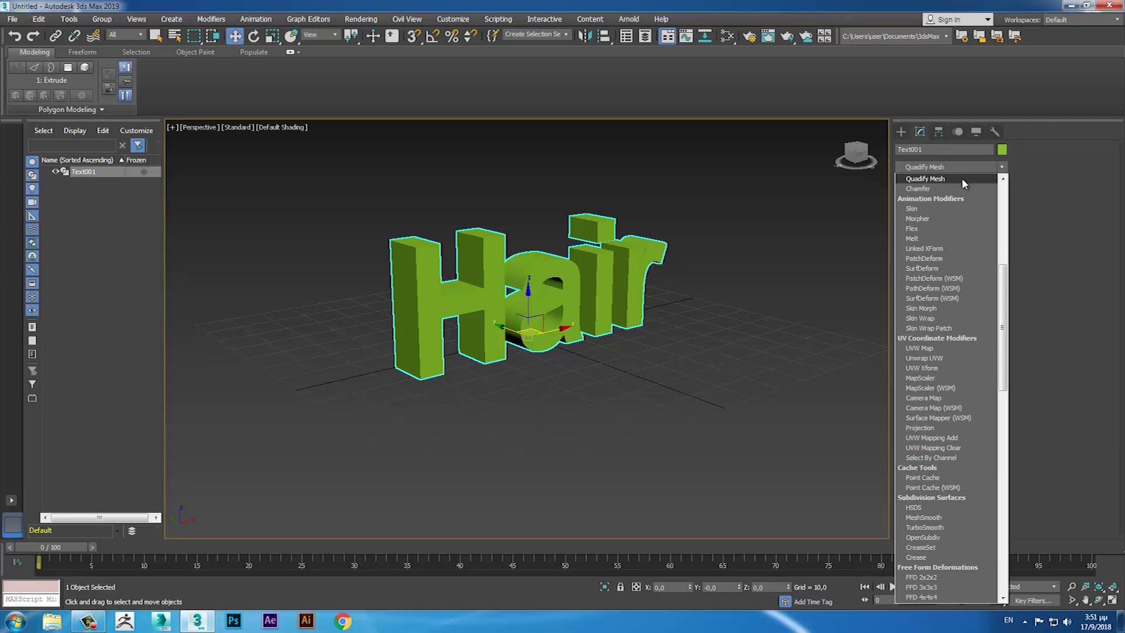
click(962, 177)
click(981, 420)
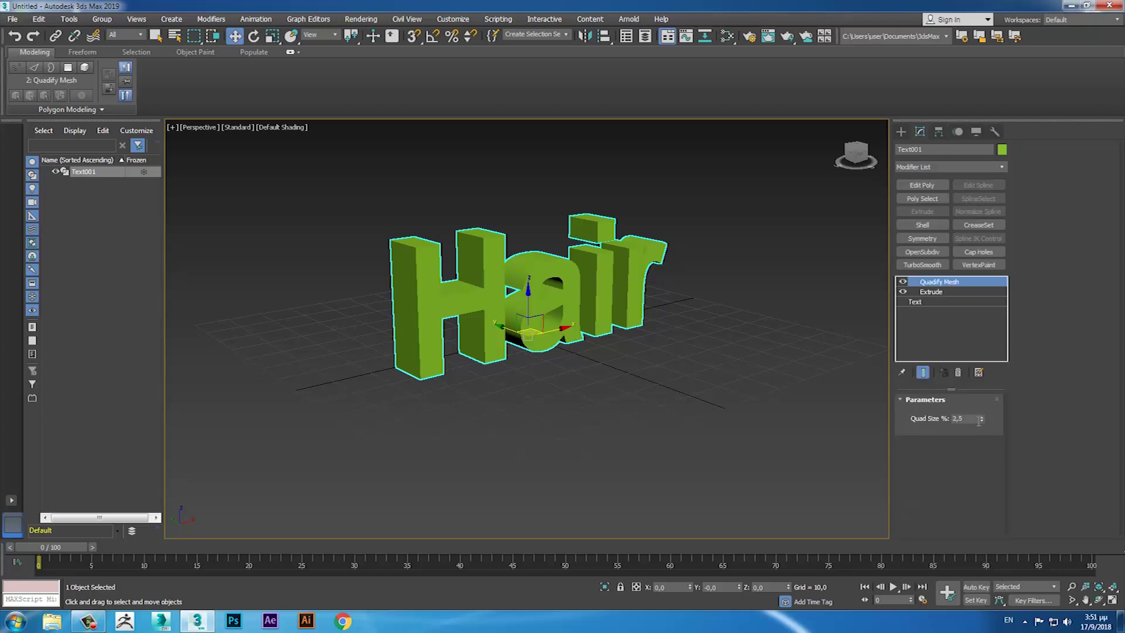
alt+middle_drag(818, 379, 873, 345)
Step: Add a MeshSmooth modifier on top of Quadify Mesh
click(1001, 169)
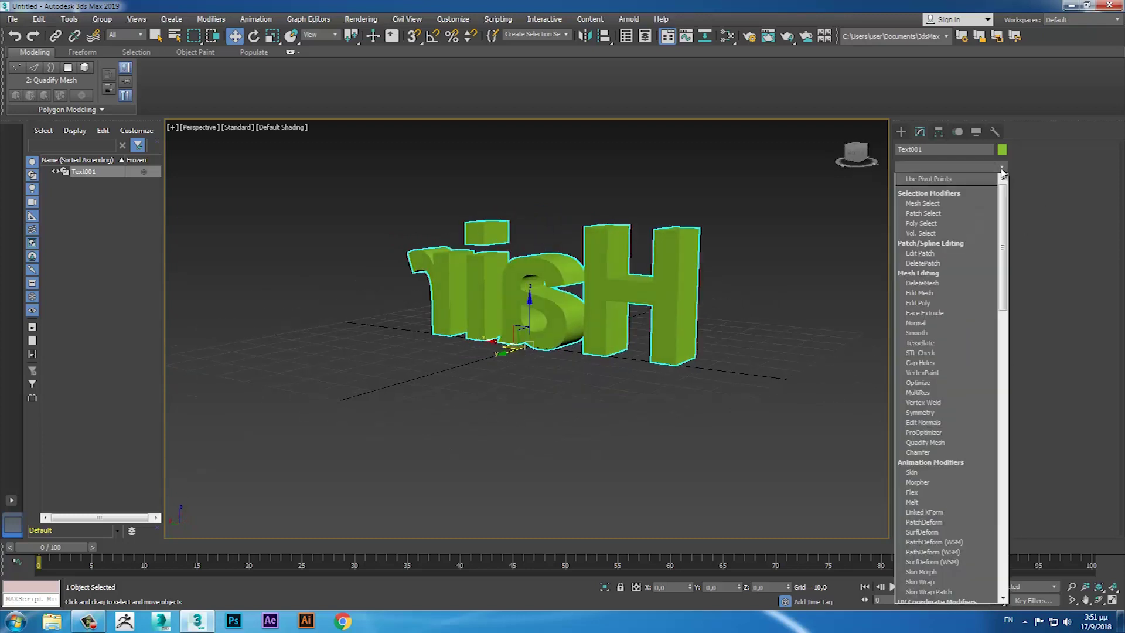
key(m)
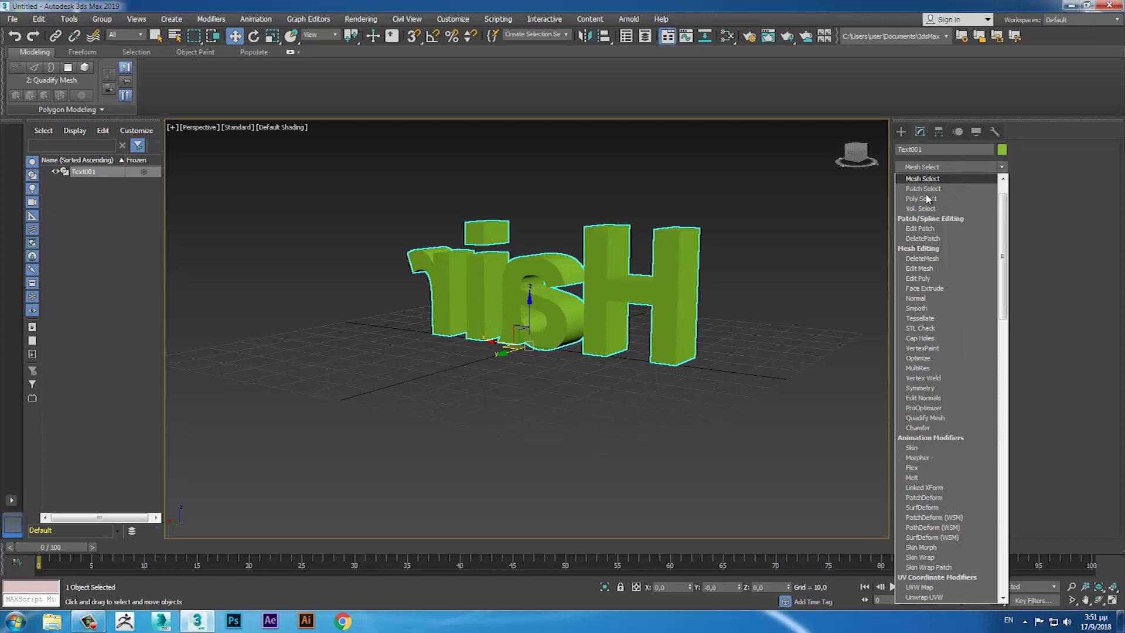
key(m)
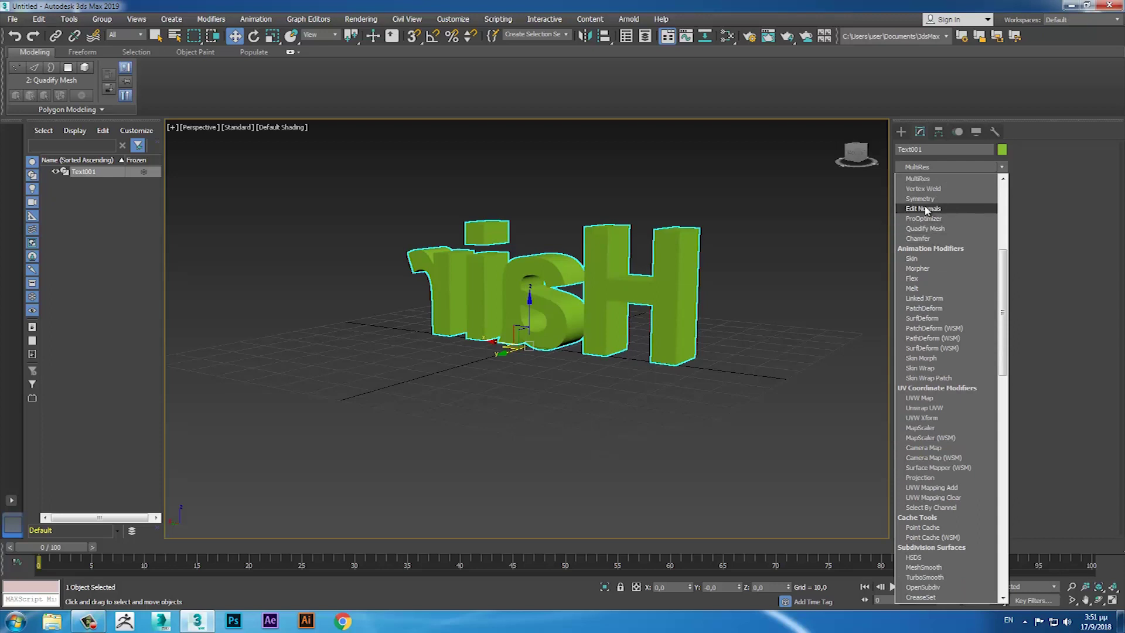
key(m)
key(m)
key(m)
key(m)
key(m)
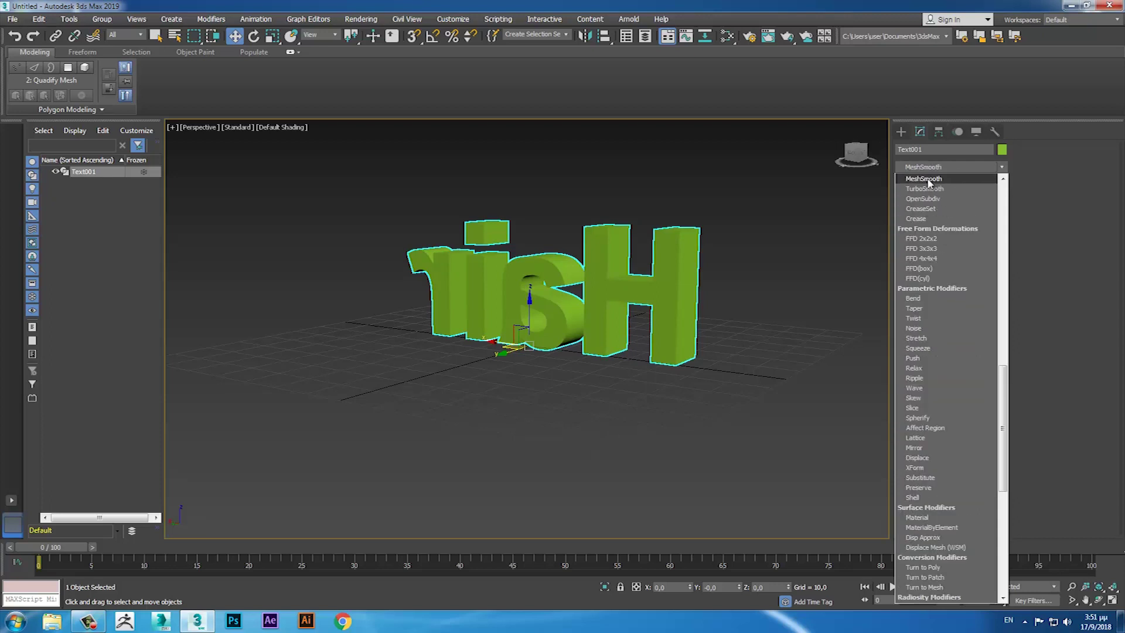
click(928, 183)
Step: Switch the MeshSmooth subdivision method to Classic and inspect the smoothed letters
mouse_move(751, 348)
alt+middle_down()
mouse_move(746, 373)
mouse_move(756, 346)
alt+middle_up()
click(946, 424)
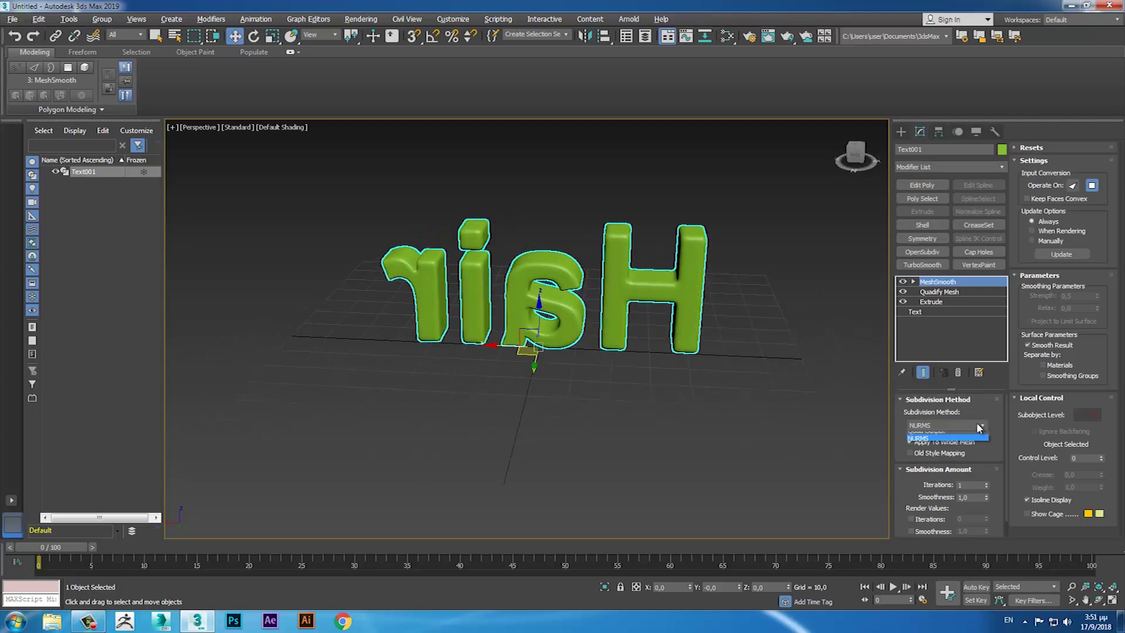
click(946, 437)
mouse_move(761, 373)
alt+middle_down()
mouse_move(671, 381)
mouse_move(799, 366)
alt+middle_up()
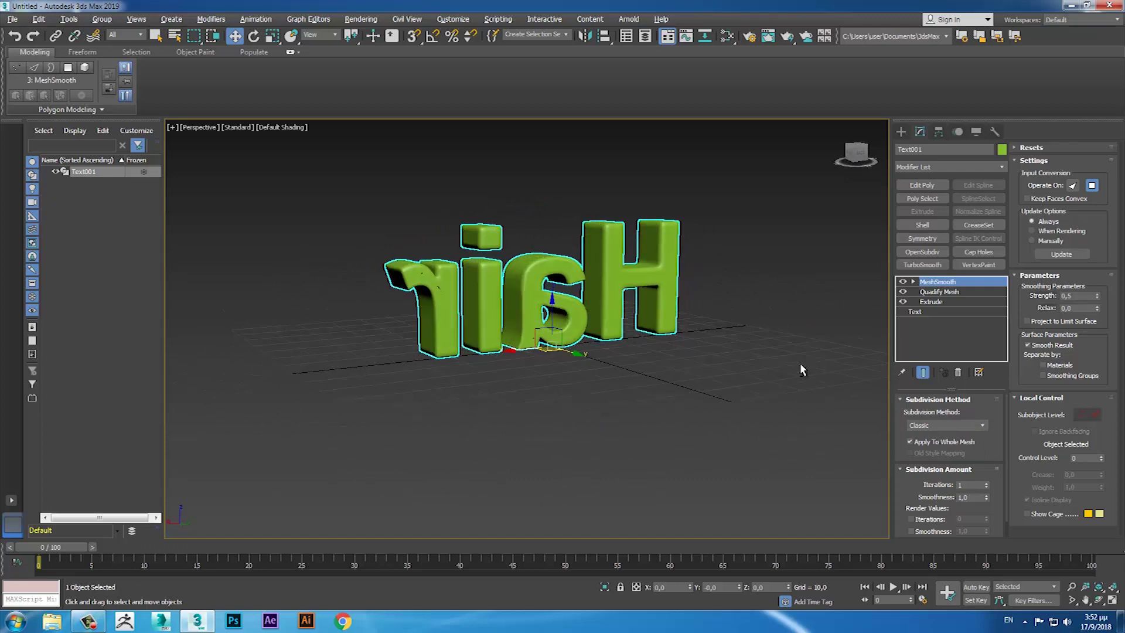
click(950, 292)
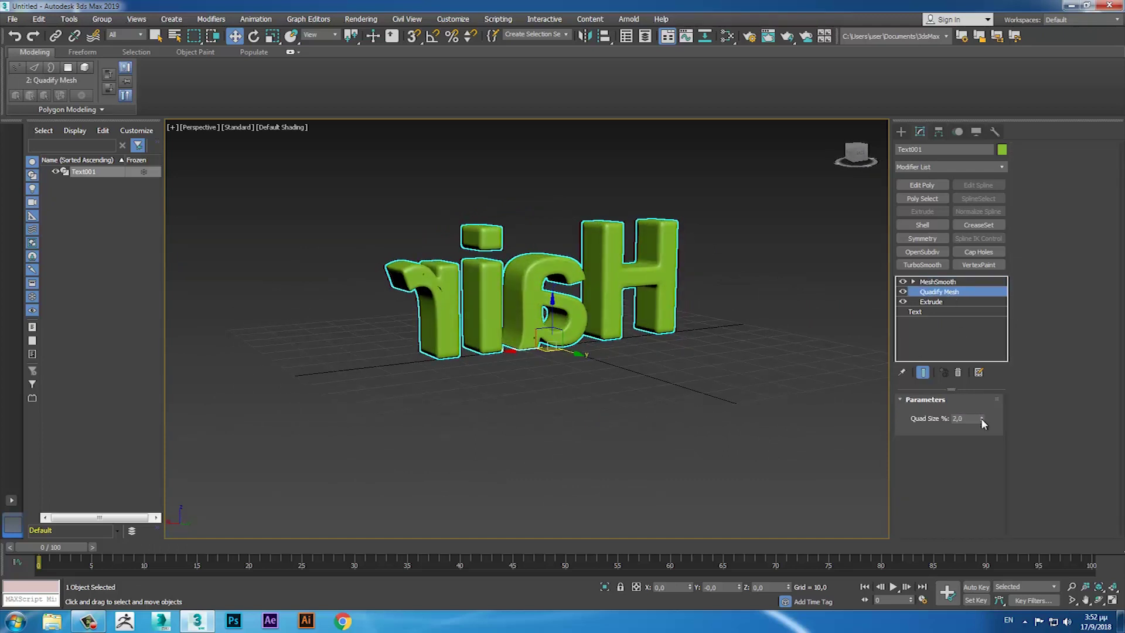
click(937, 283)
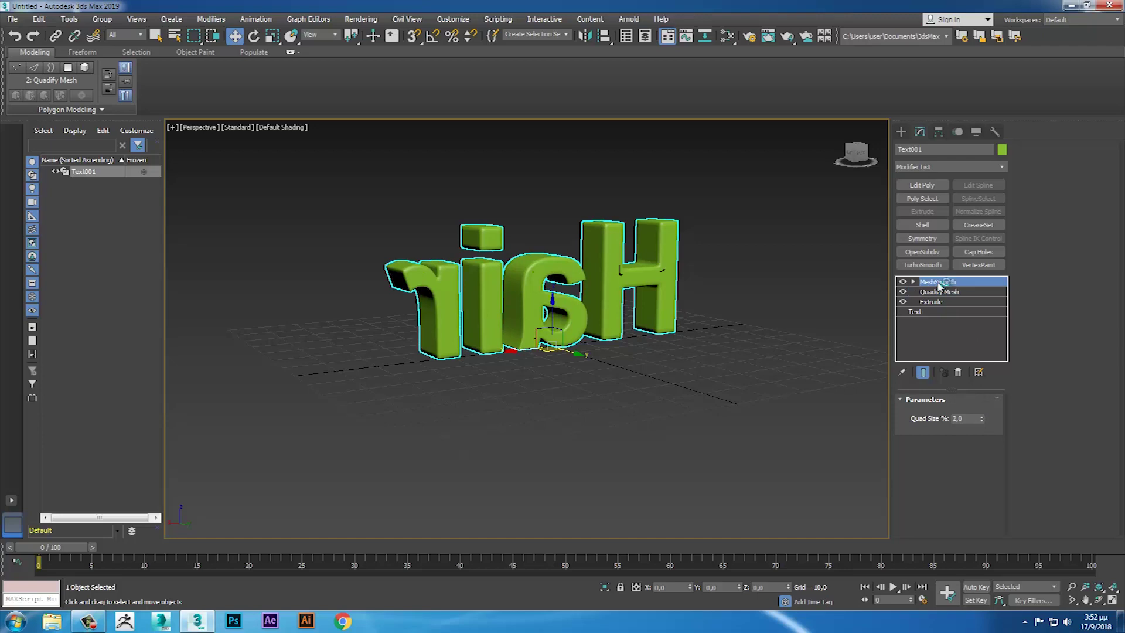
alt+middle_drag(649, 368, 688, 369)
mouse_move(740, 335)
alt+middle_down()
mouse_move(678, 379)
mouse_move(817, 335)
mouse_move(808, 339)
mouse_move(819, 347)
mouse_move(714, 370)
alt+middle_up()
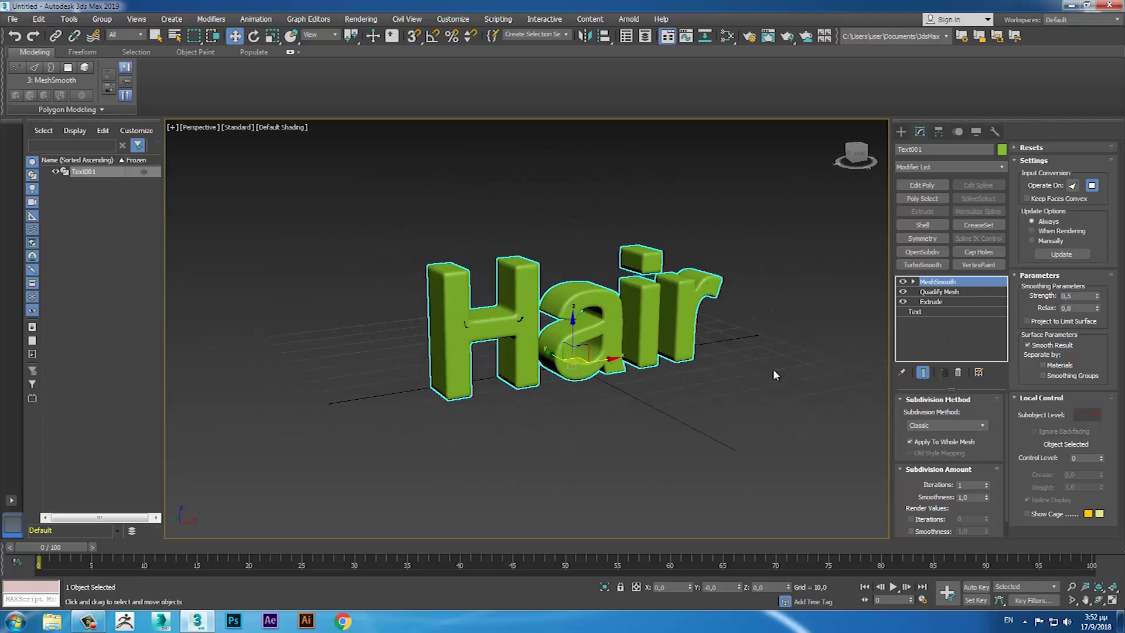
Step: Raise the Quadify Mesh Quad Size to 3,0 and return to the MeshSmooth level
click(931, 293)
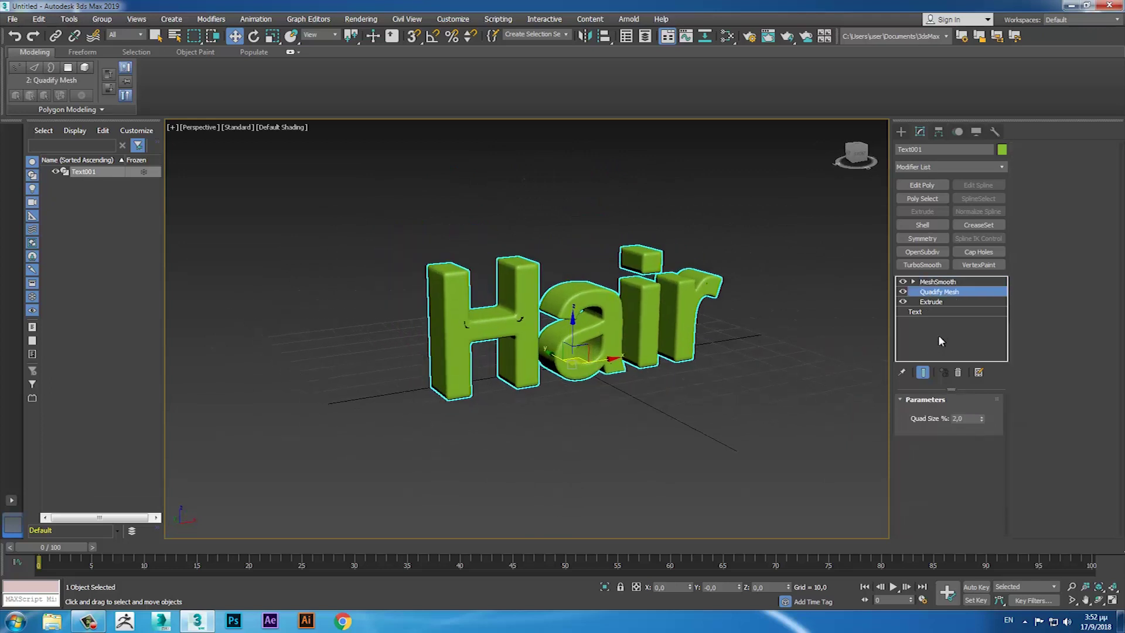
drag(980, 418, 982, 421)
click(982, 416)
mouse_move(781, 386)
alt+middle_down()
mouse_move(567, 398)
mouse_move(543, 383)
mouse_move(647, 396)
mouse_move(786, 381)
mouse_move(591, 329)
alt+middle_up()
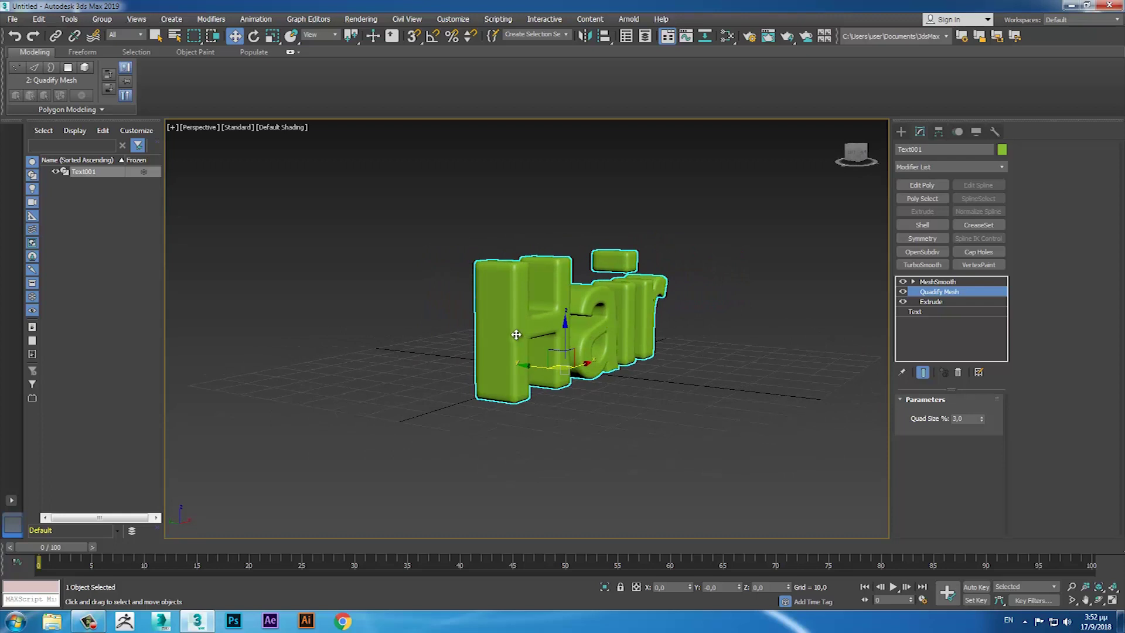
click(924, 282)
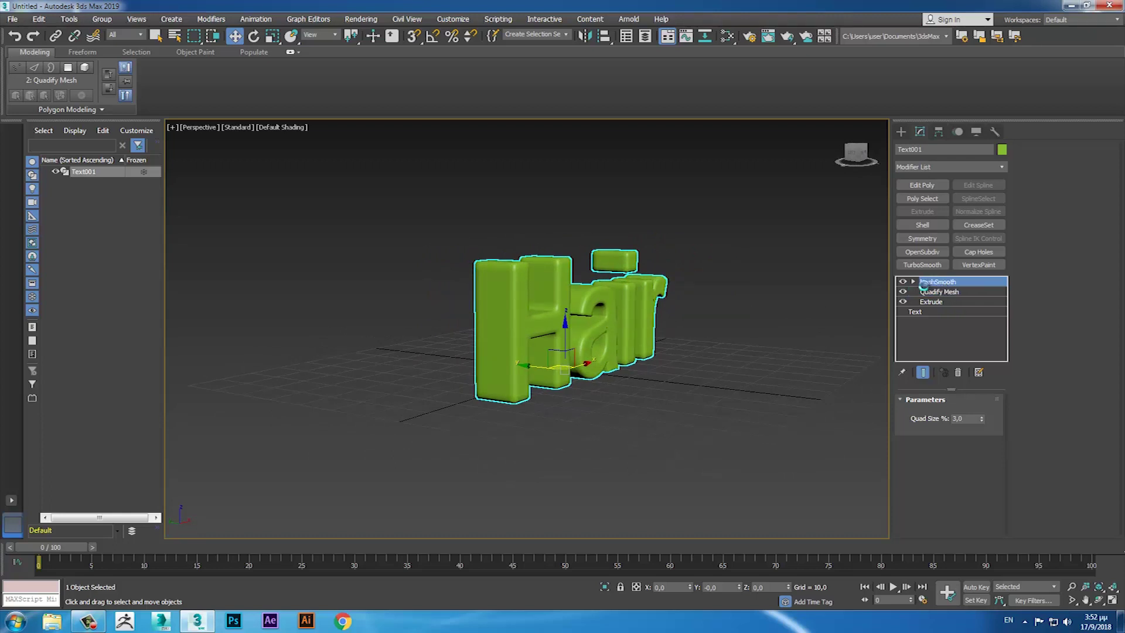
right_click(513, 313)
Step: Convert the text to Editable Poly and maximize the Left view
click(654, 445)
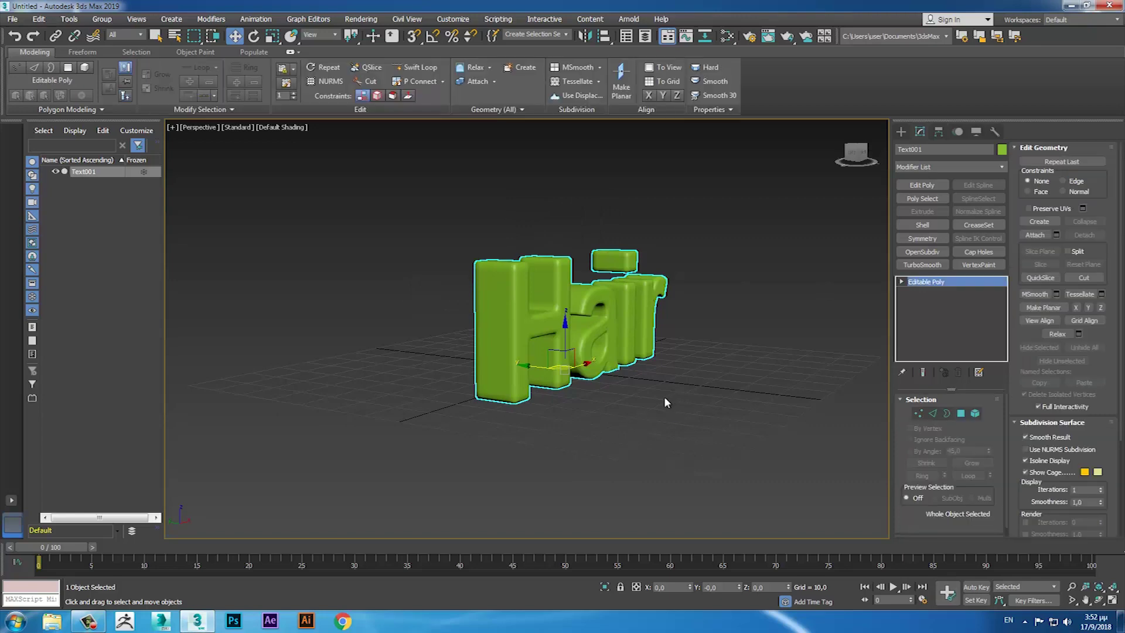
key(alt+w)
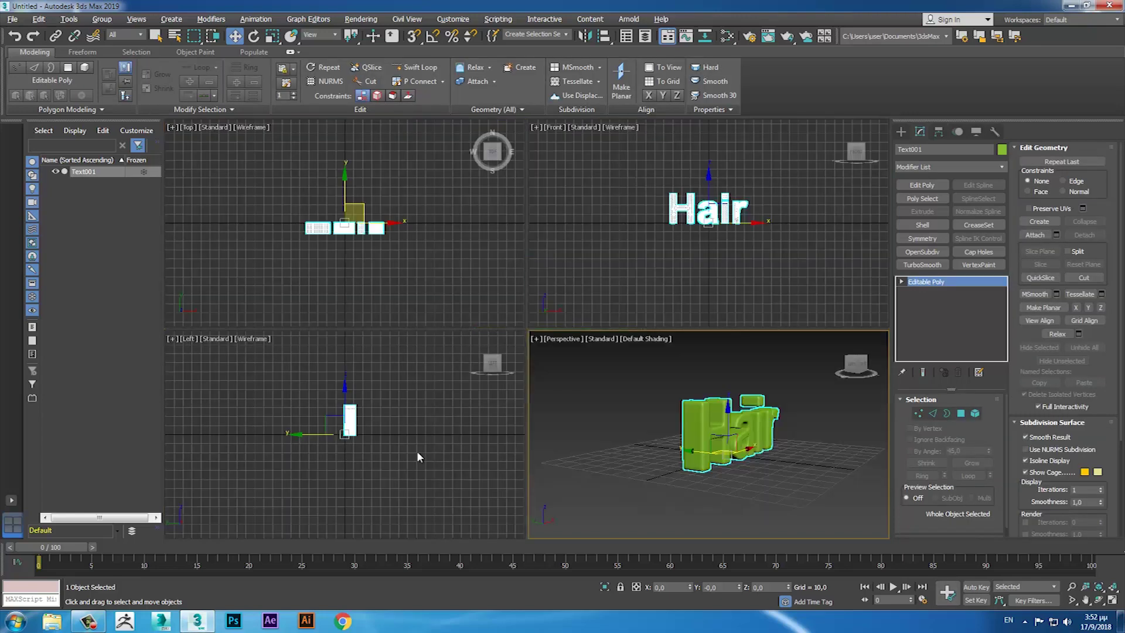
middle_click(416, 451)
key(alt+w)
scroll(527, 420, up, 5)
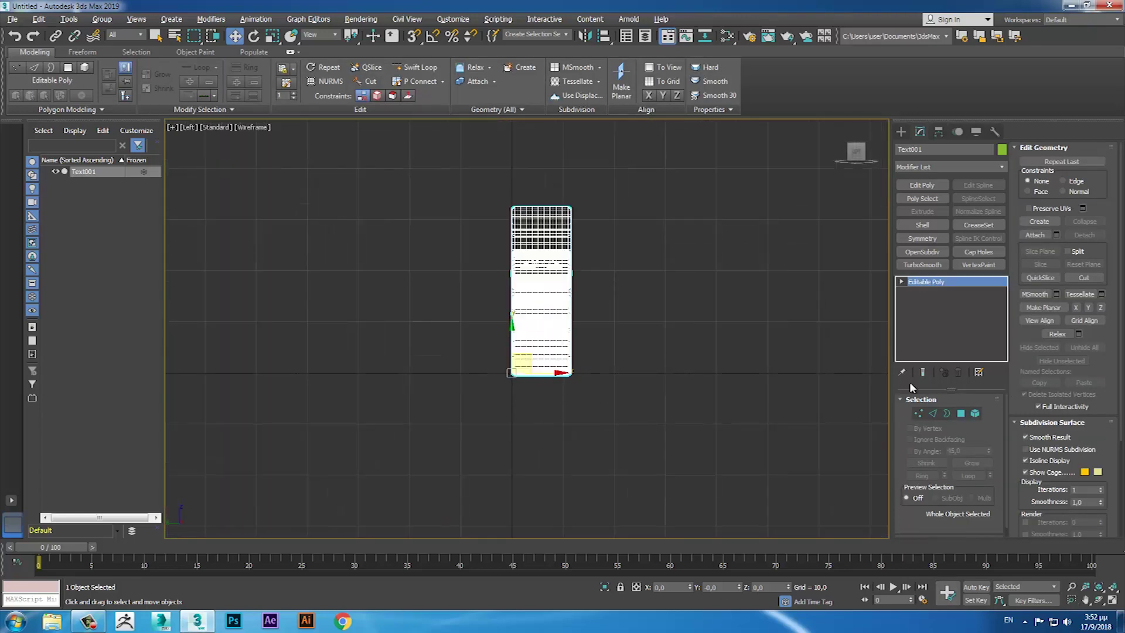
Step: In Polygon mode, marquee-select the letters' side polygons from the Left view
click(961, 413)
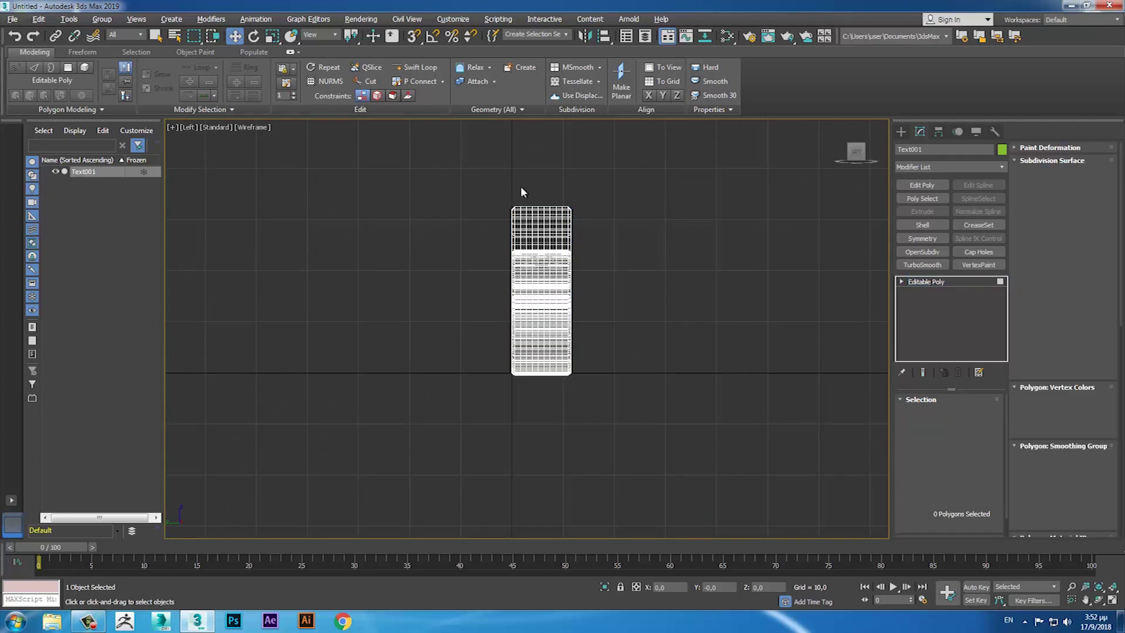
drag(519, 179, 558, 392)
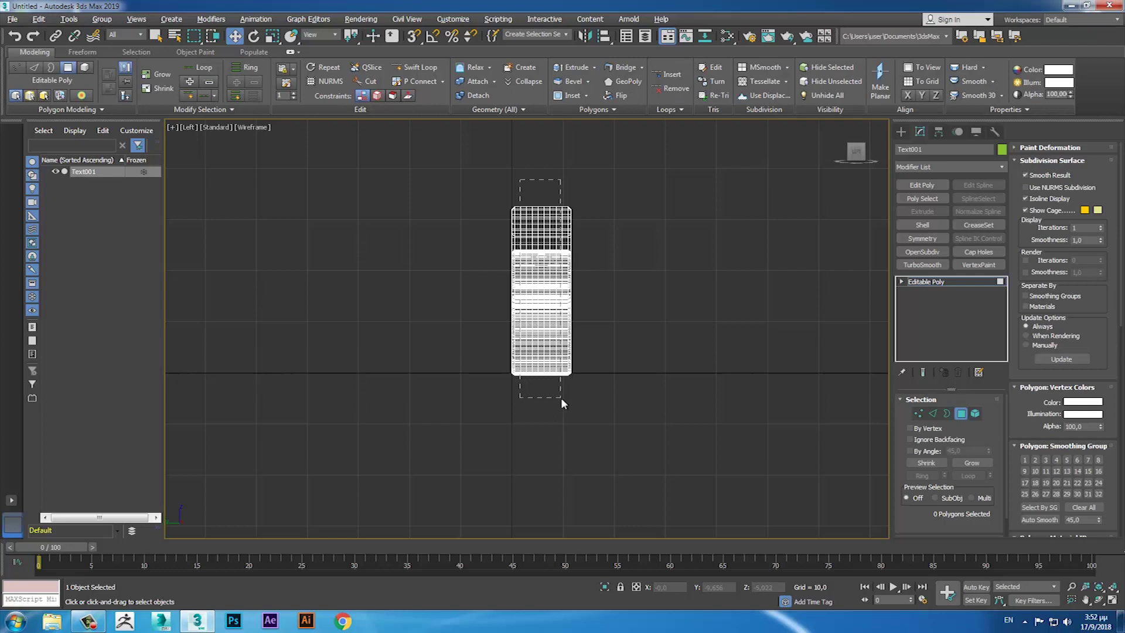
drag(561, 397, 561, 397)
drag(531, 188, 565, 398)
Step: Check the 7028 selected side polygons in Perspective and start detaching them
key(alt+w)
right_click(660, 395)
key(alt+w)
mouse_move(550, 403)
alt+middle_down()
mouse_move(519, 409)
mouse_move(652, 382)
alt+middle_up()
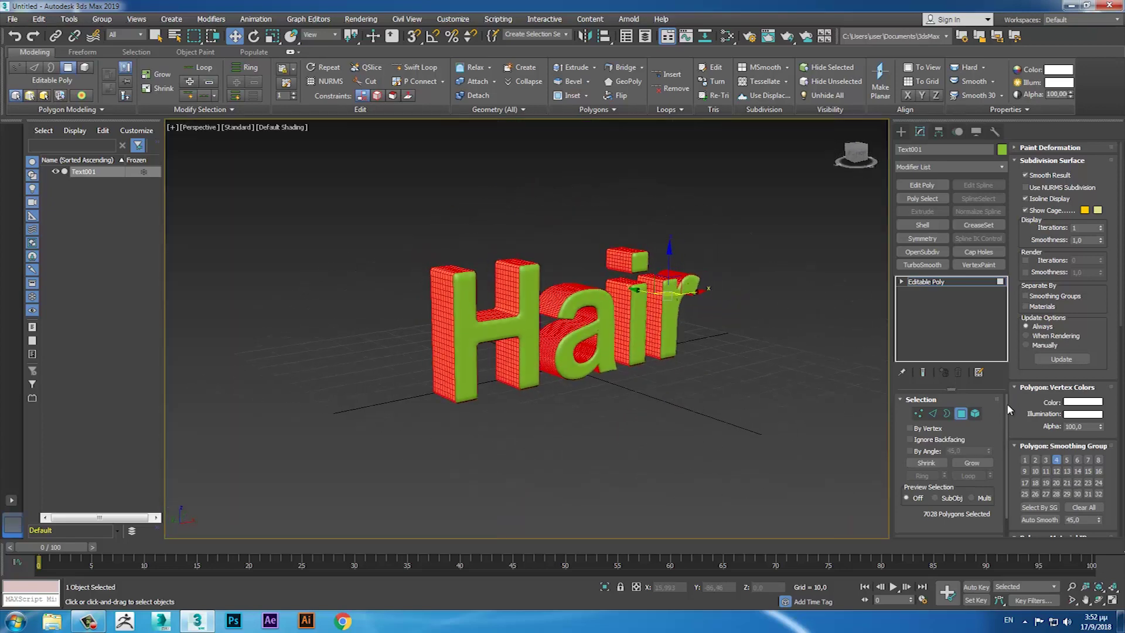
click(1015, 387)
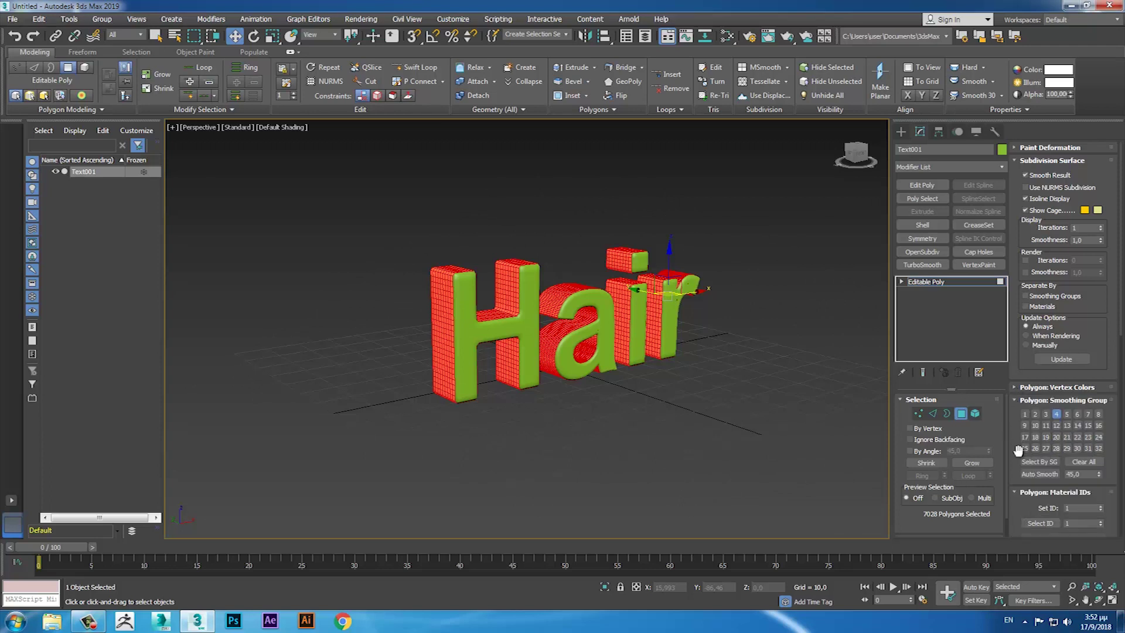
drag(1017, 442, 1005, 120)
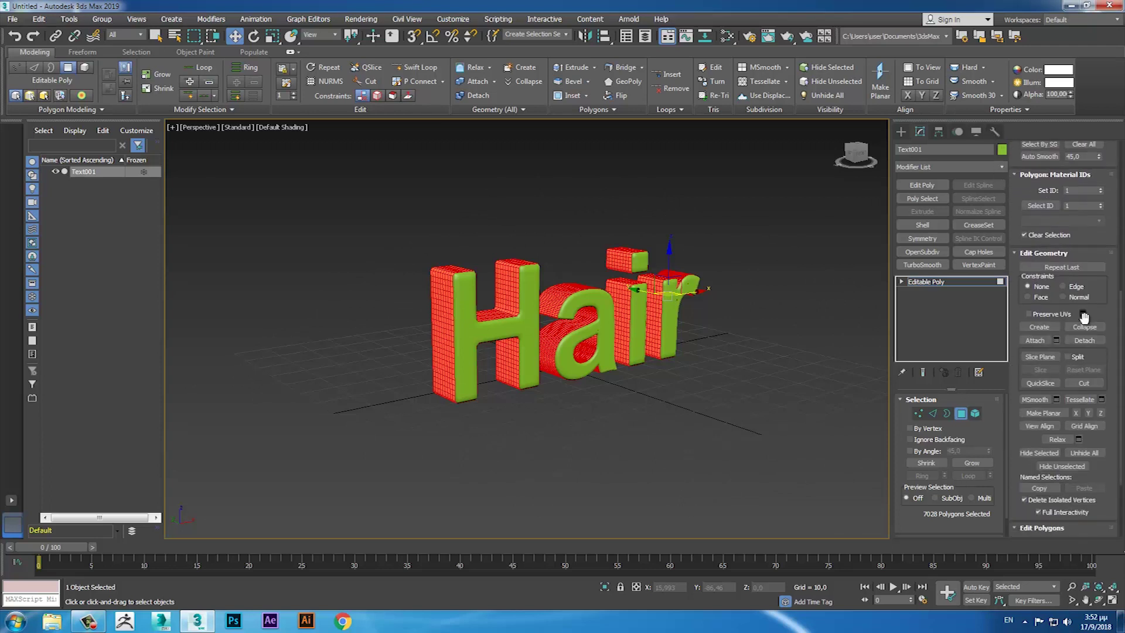
click(1083, 341)
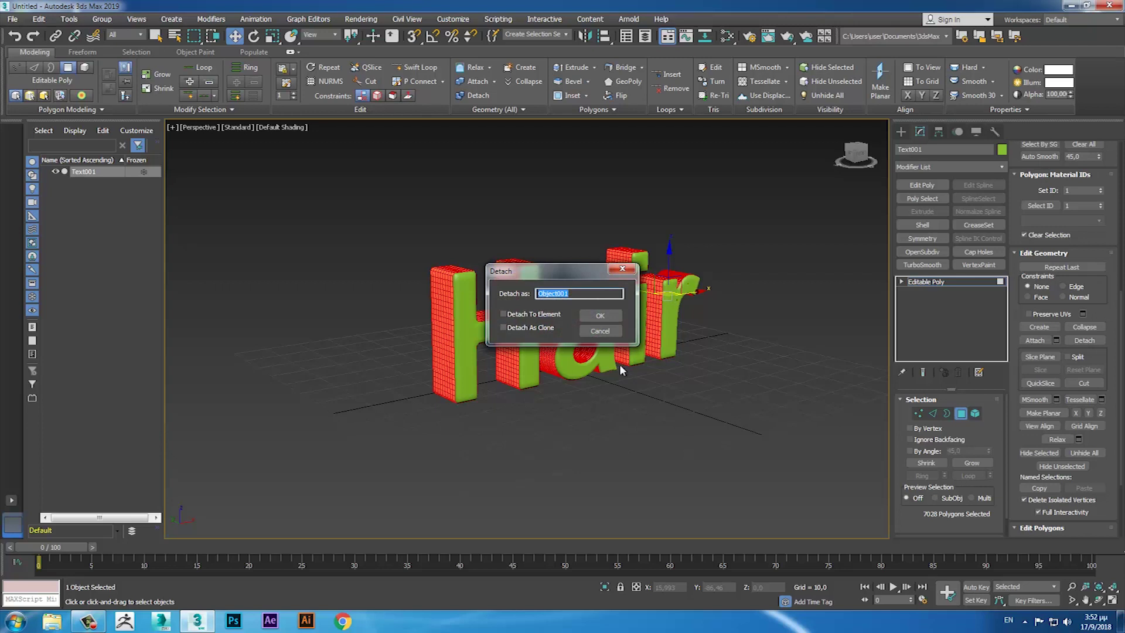
Step: Confirm detaching the side polygons as Object001 and inspect the result
key(Return)
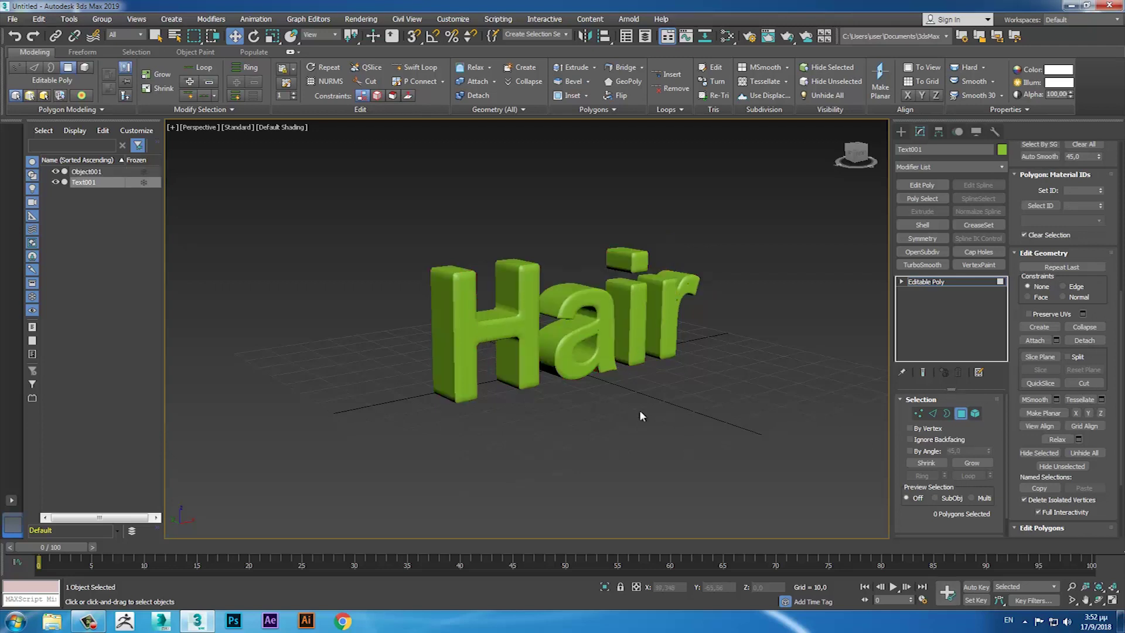
mouse_move(586, 391)
alt+middle_down()
mouse_move(593, 430)
mouse_move(609, 409)
mouse_move(585, 391)
alt+middle_up()
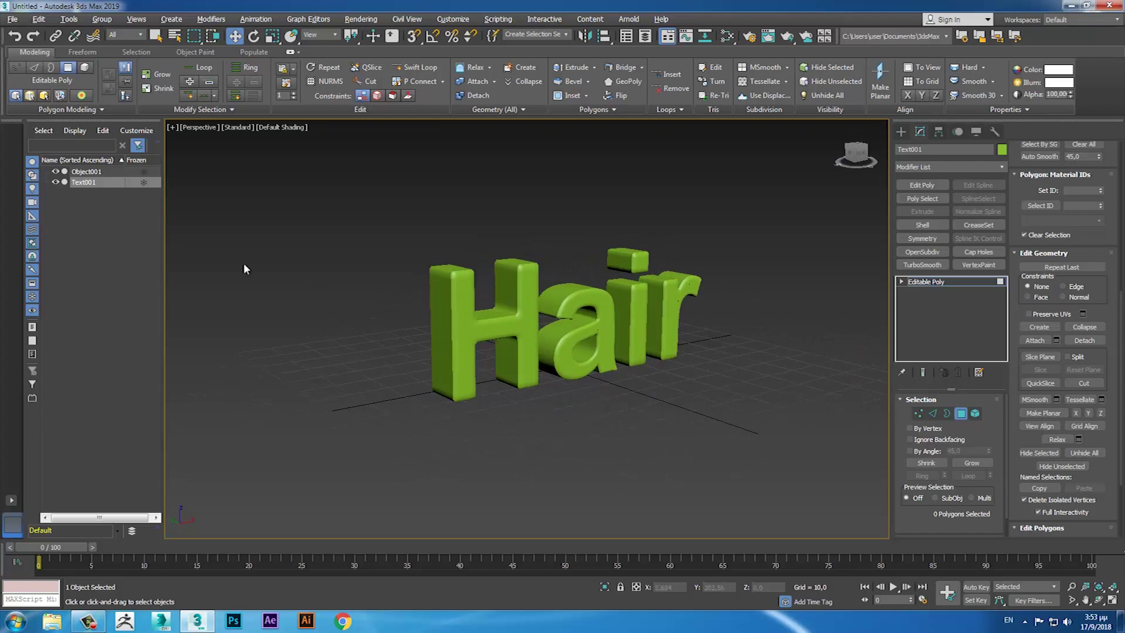
Step: Rename Object001 to '1' in the Scene Explorer
click(86, 173)
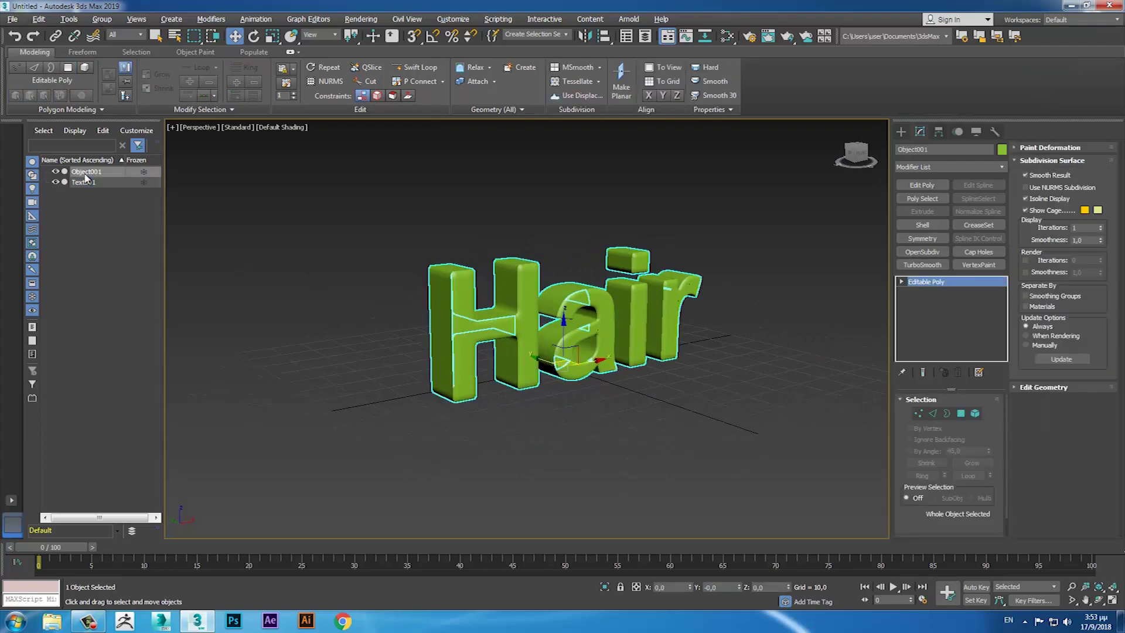
right_click(86, 176)
click(138, 218)
key(BackSpace)
Step: Rename Text001 to '2' in the Scene Explorer
click(89, 184)
right_click(89, 185)
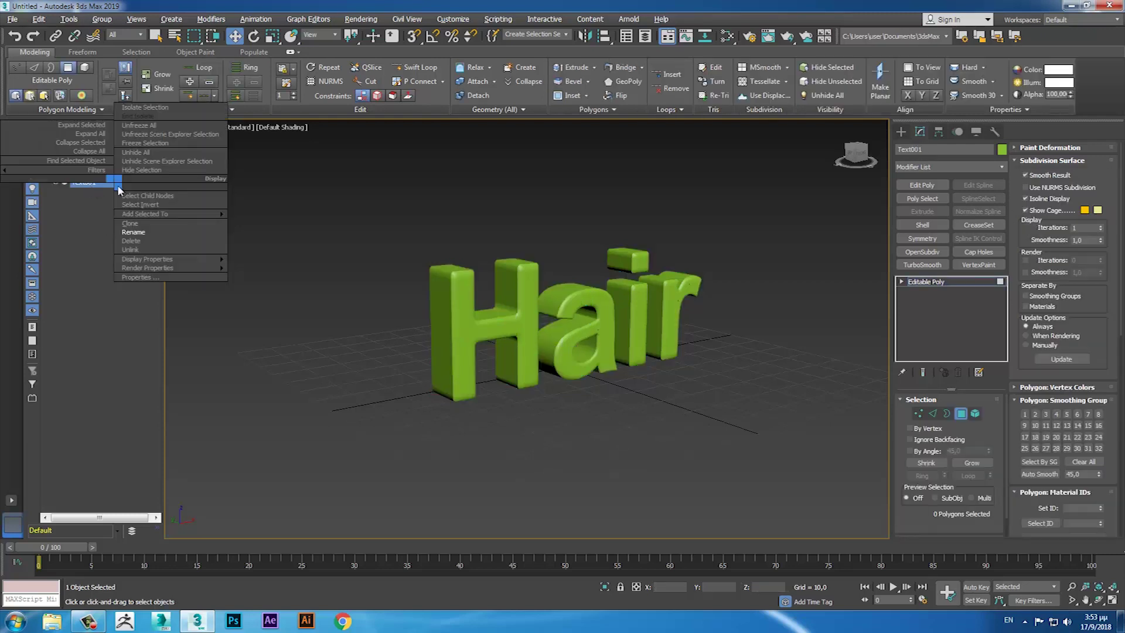
click(150, 232)
text(2)
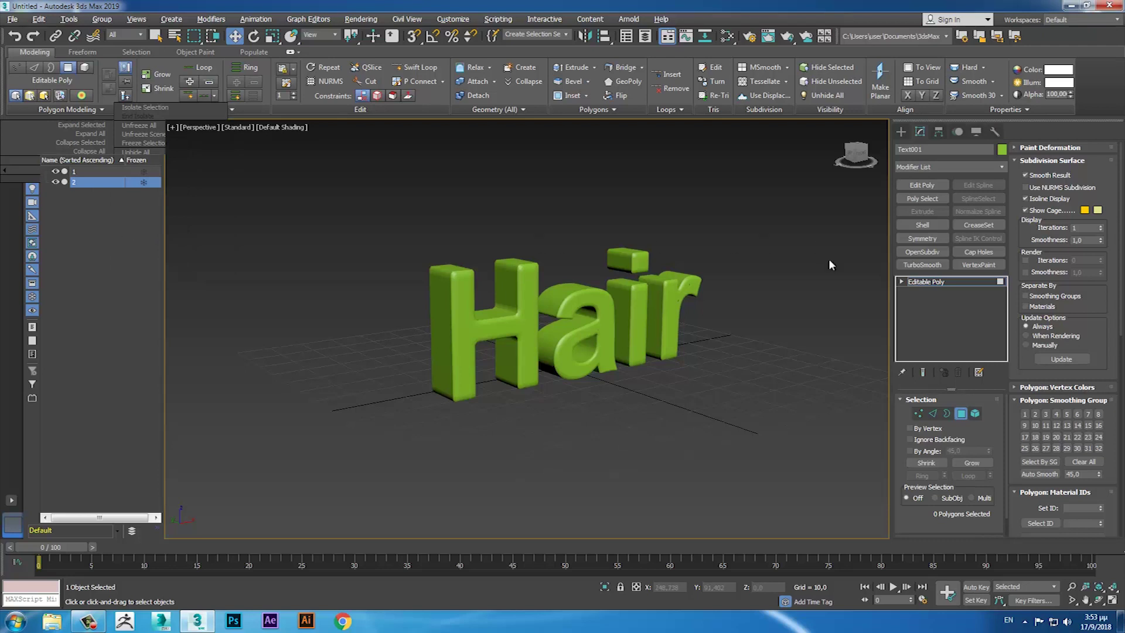
click(960, 413)
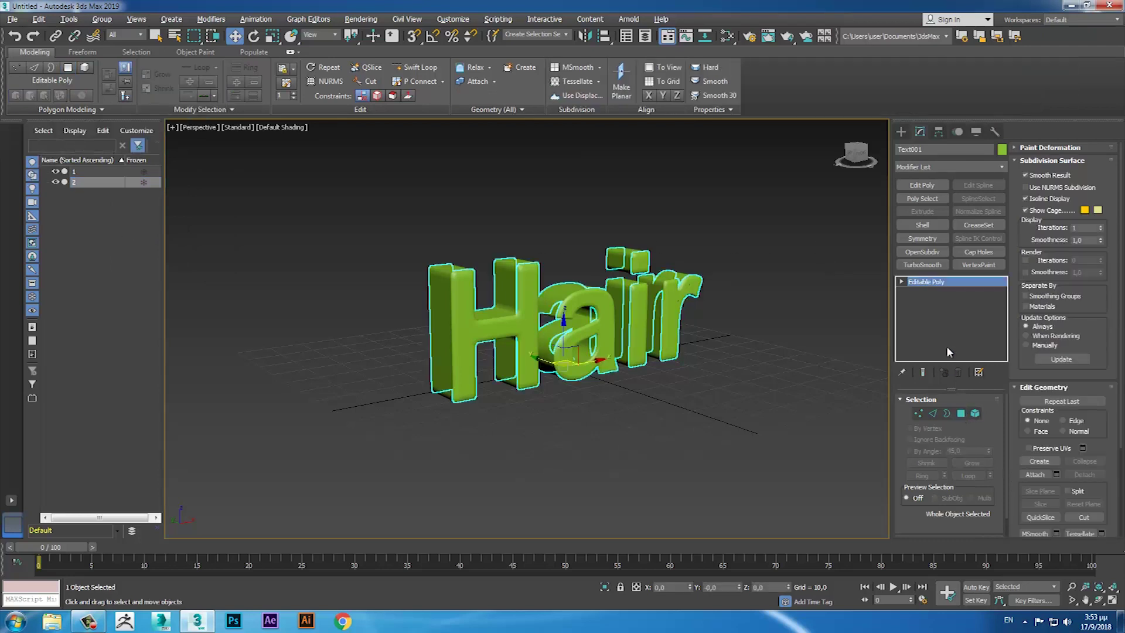
Step: Select the letter object 2 and apply a Hair and Fur (WSM) modifier to it
mouse_move(644, 371)
alt+middle_down()
mouse_move(638, 429)
mouse_move(670, 370)
mouse_move(689, 371)
mouse_move(678, 376)
alt+middle_up()
click(670, 371)
click(668, 346)
click(904, 281)
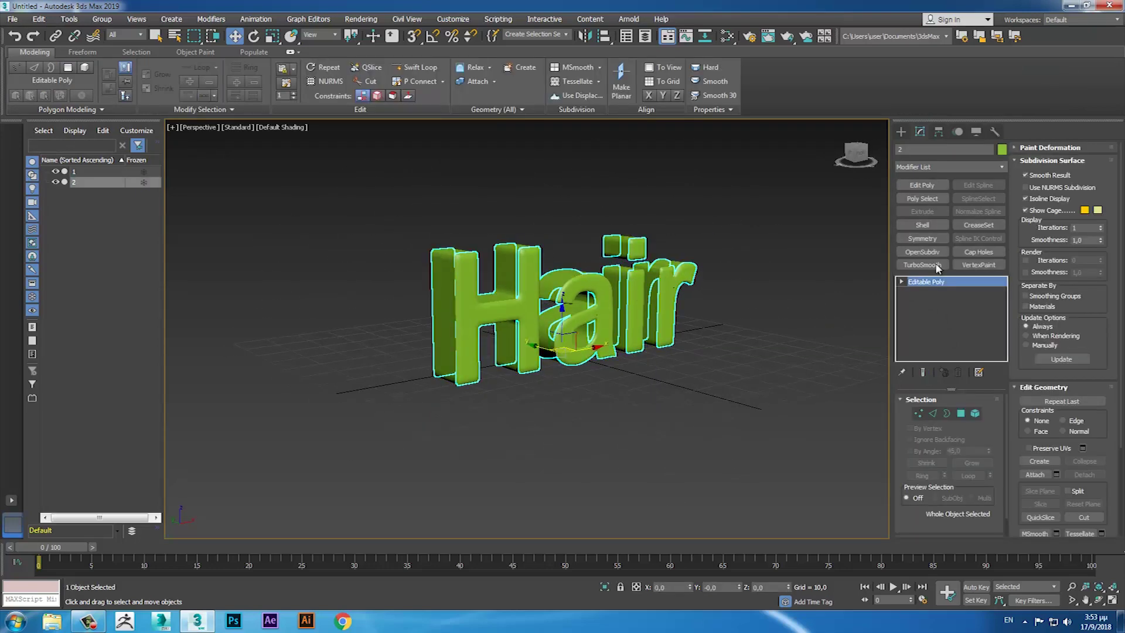
click(1002, 168)
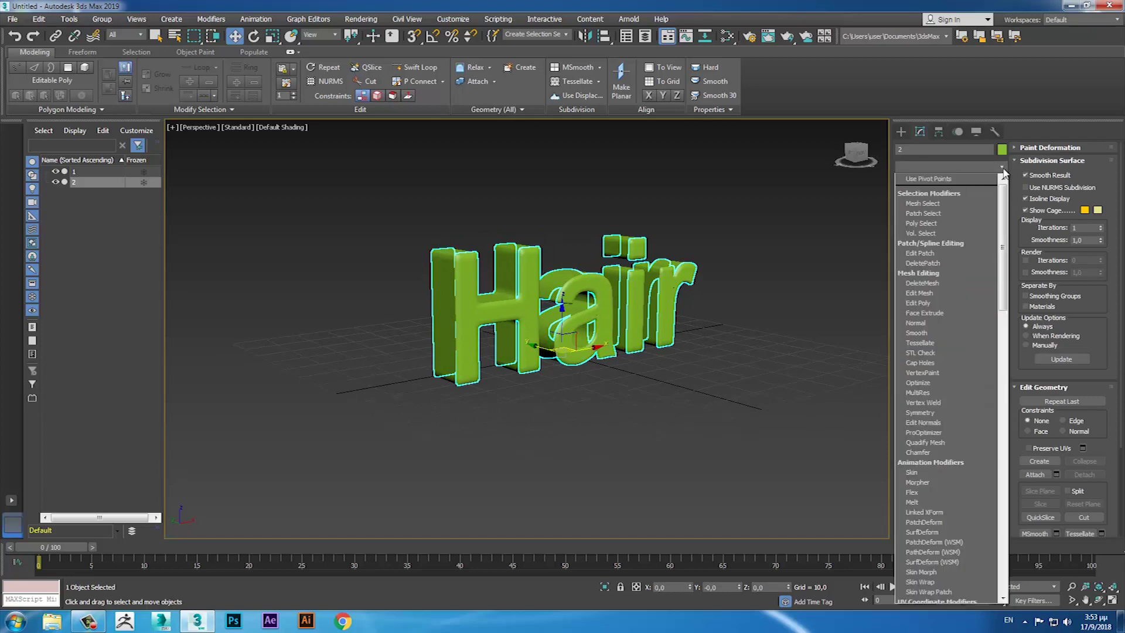
key(h)
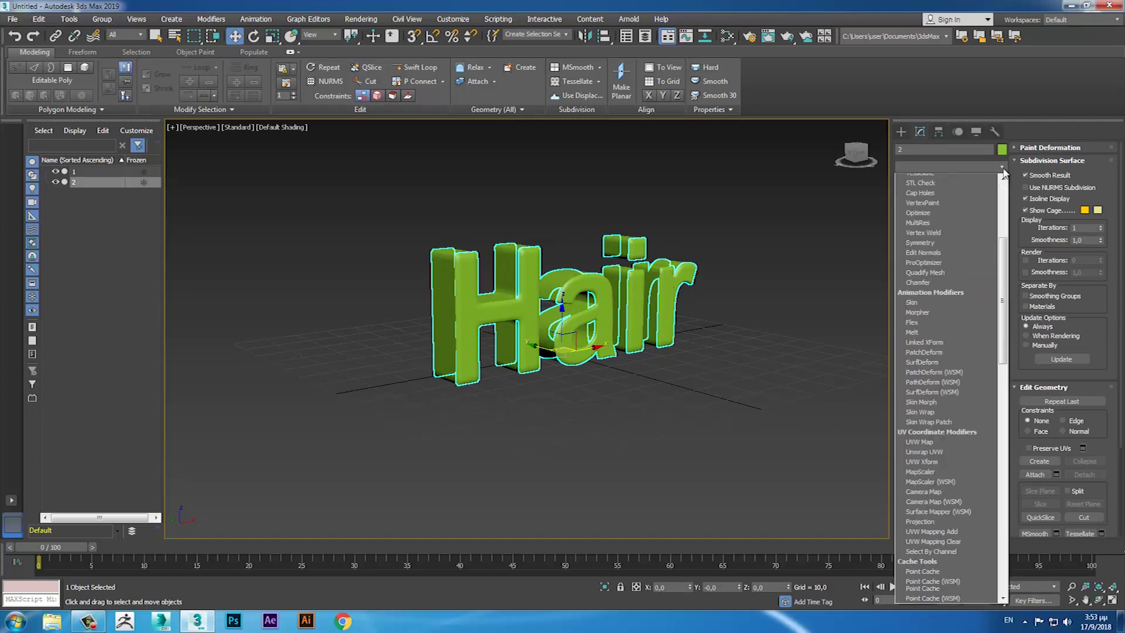
key(h)
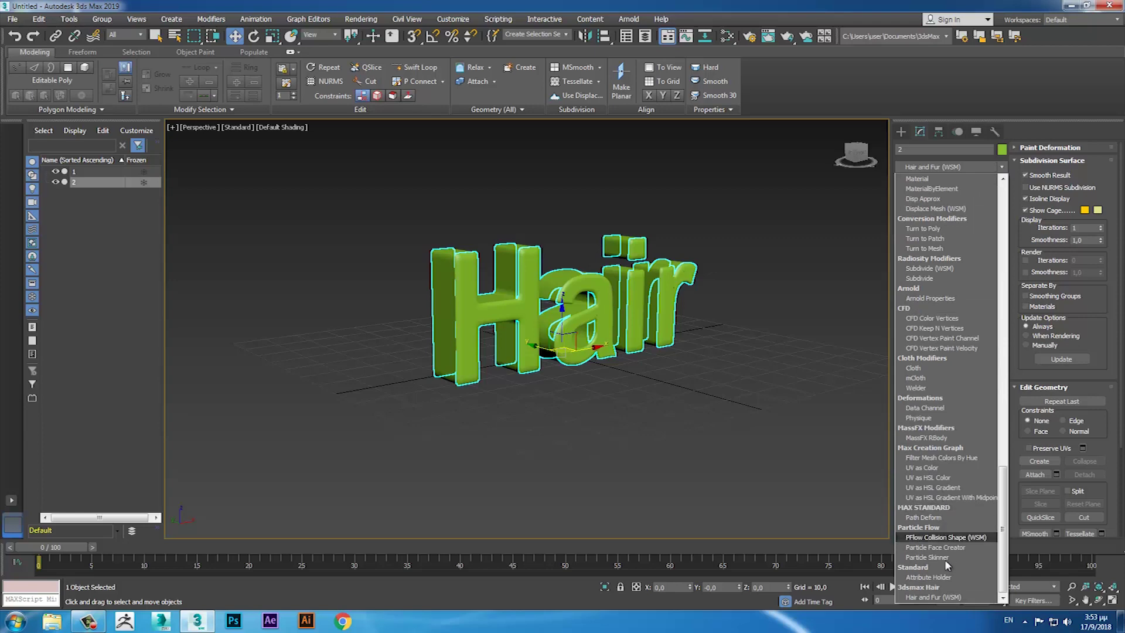
click(940, 598)
mouse_move(736, 469)
middle_down()
mouse_move(691, 406)
mouse_move(680, 436)
middle_up()
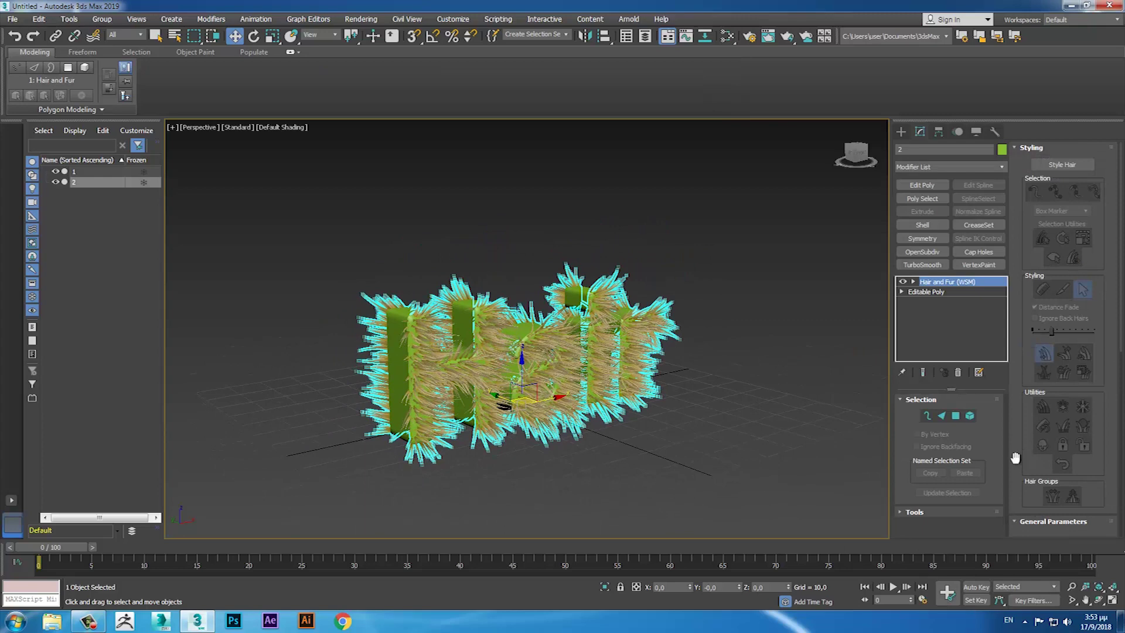
click(1014, 147)
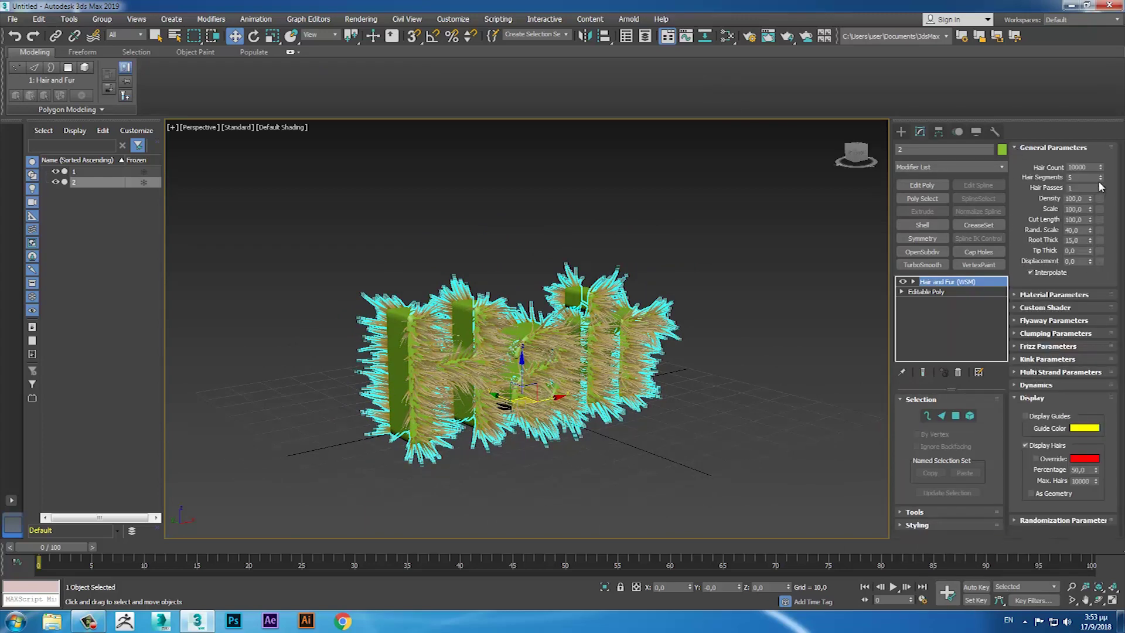
Step: Set the fur to Hair Count 50000, Scale 13,0 and Root Thick 8,0
double_click(1078, 167)
text(5000)
key(Return)
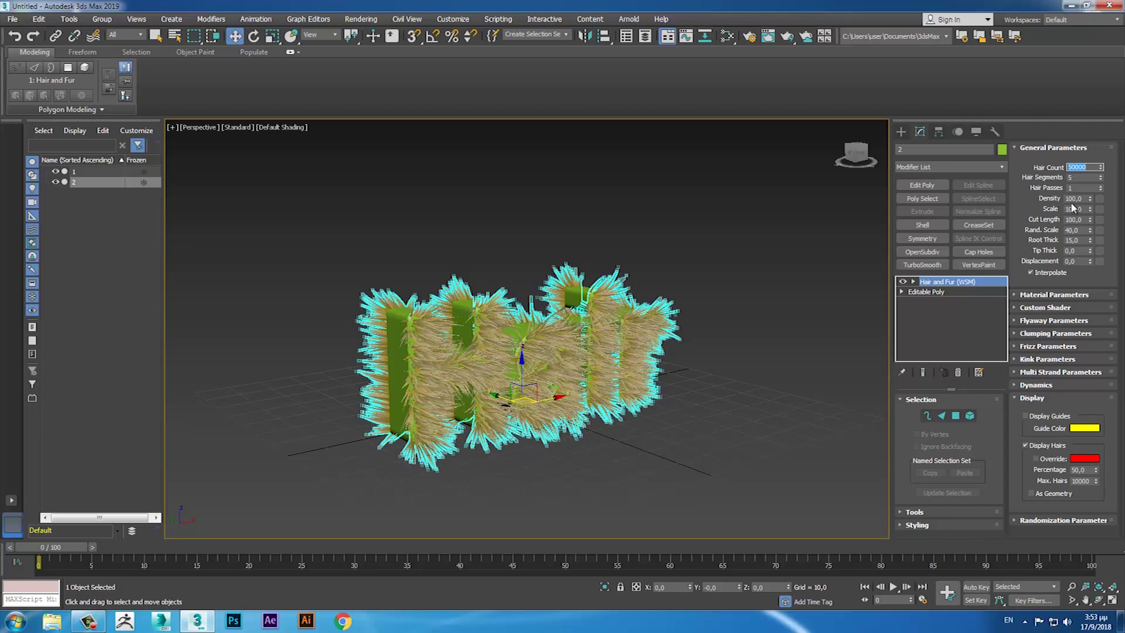
drag(1090, 209, 1081, 262)
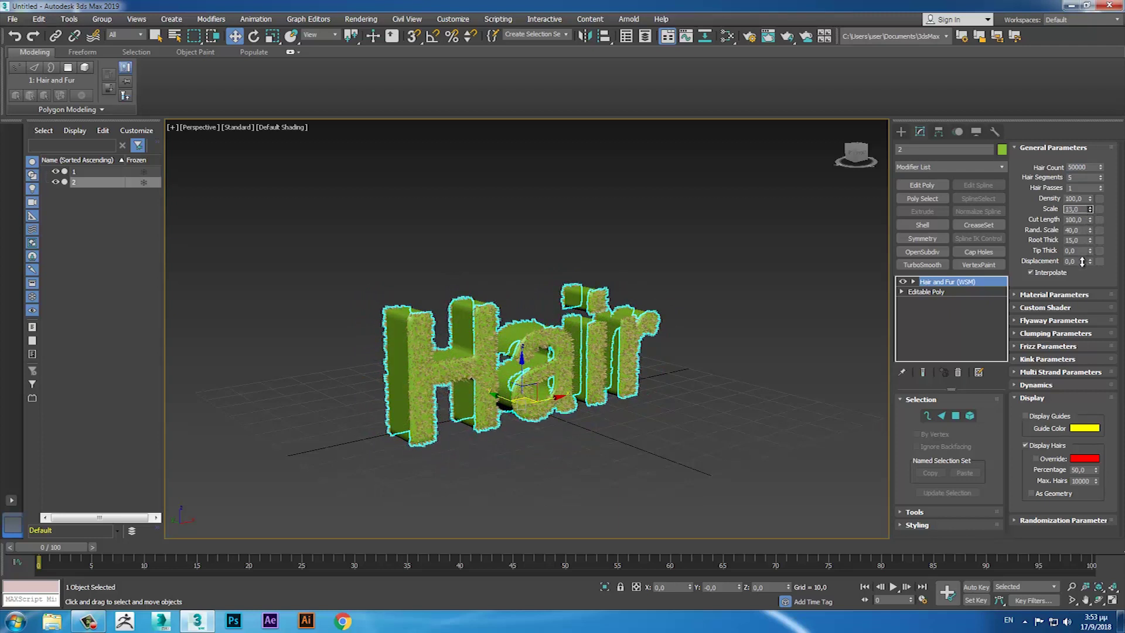
text(13)
key(Return)
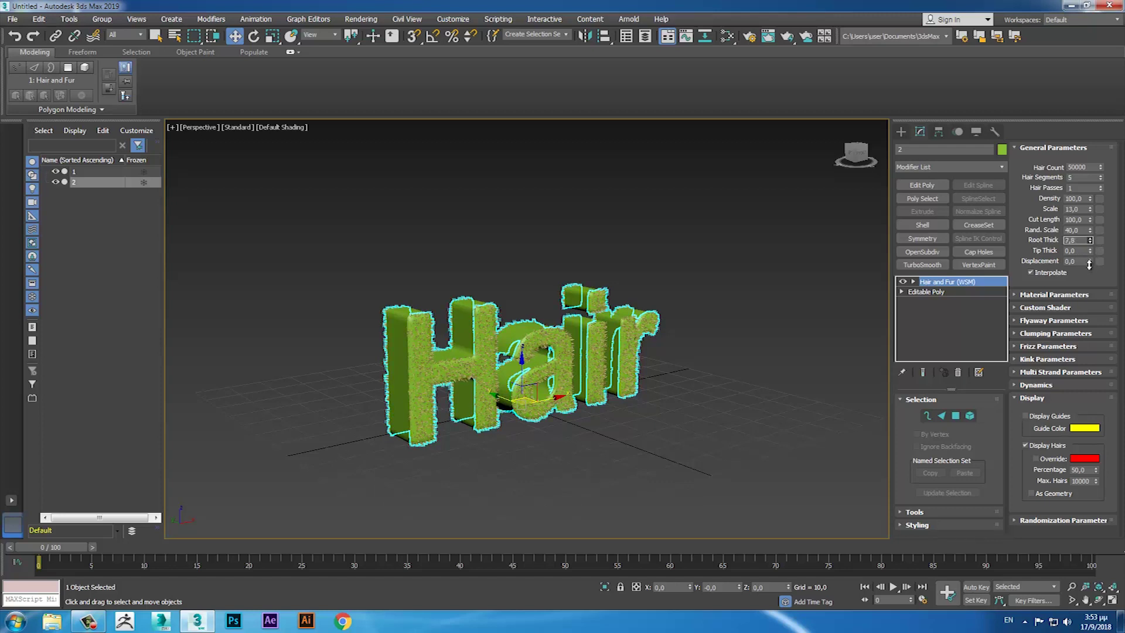
drag(1090, 239, 1089, 252)
text(8)
click(1036, 385)
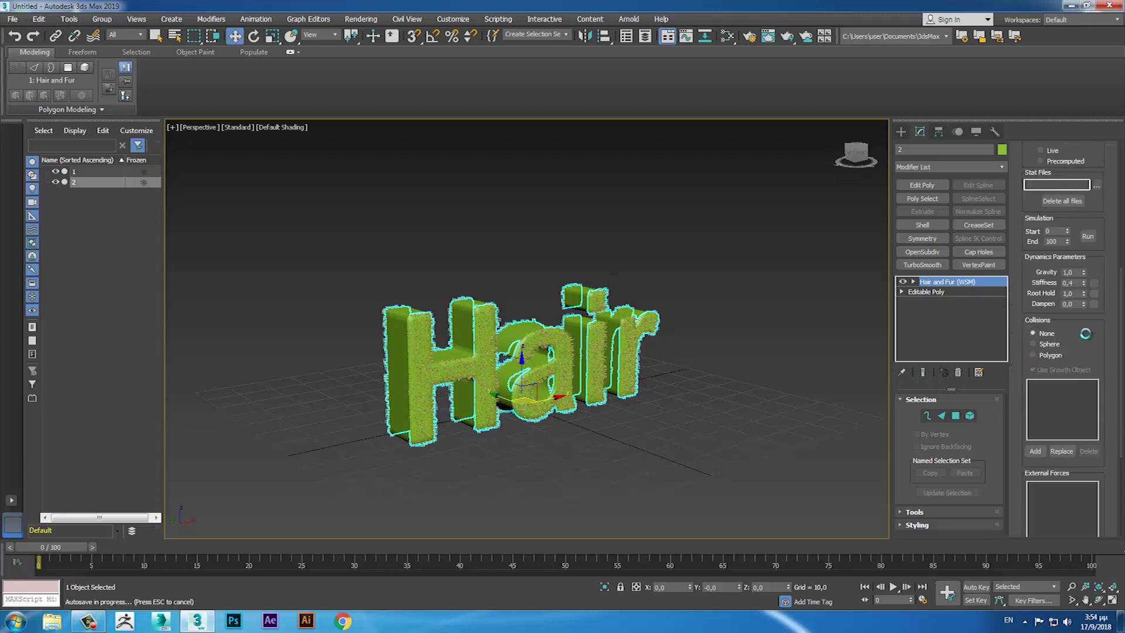
Step: Expand the fur randomization settings, then reveal Material Parameters with the tip and root colours
mouse_move(1025, 367)
mouse_down()
mouse_move(1027, 171)
mouse_move(1023, 469)
mouse_up()
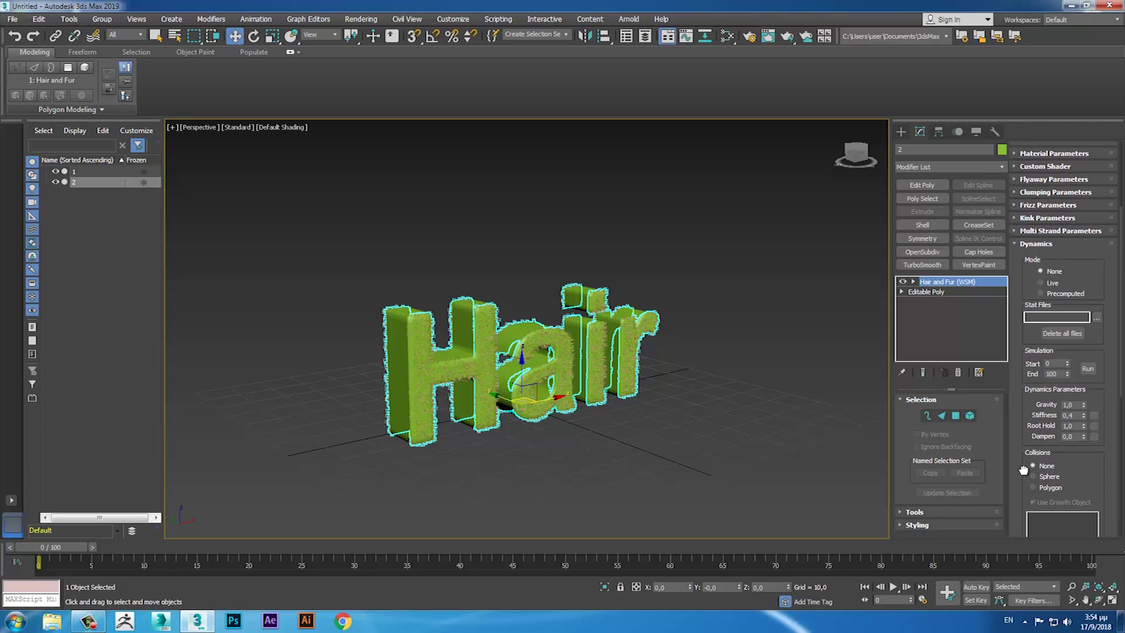
drag(1023, 470, 1028, 195)
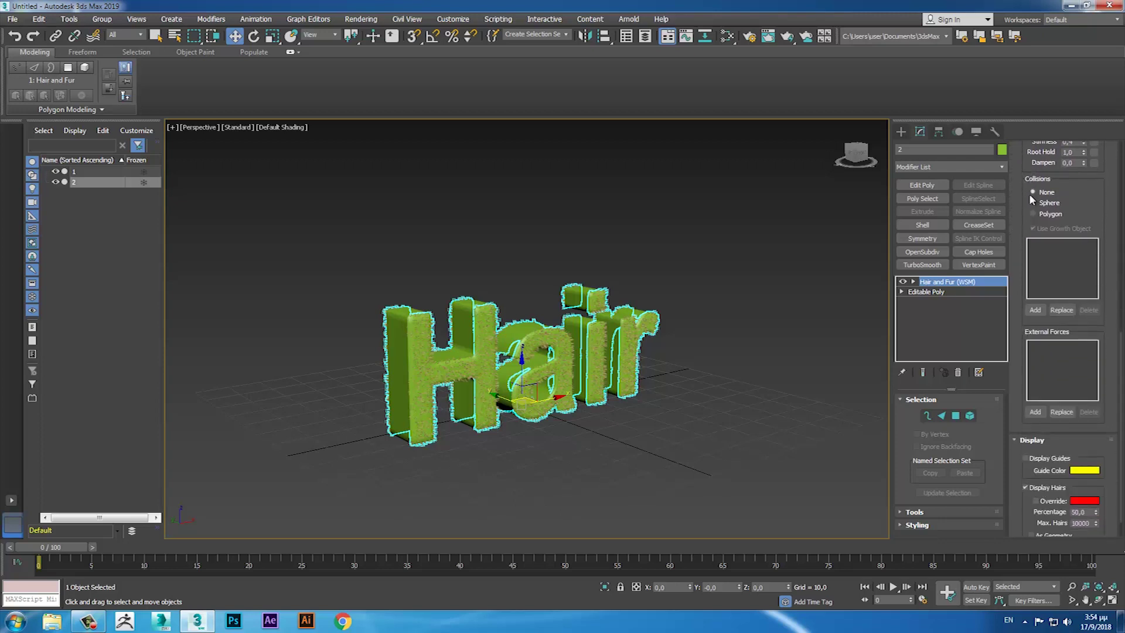
drag(1018, 415, 1032, 264)
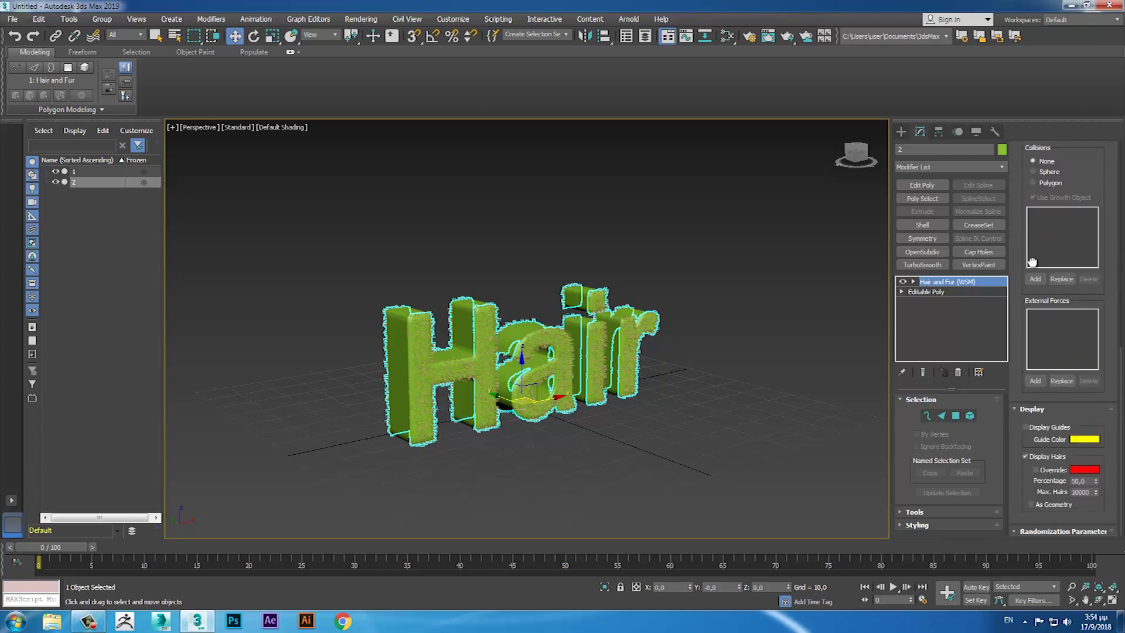
click(1018, 531)
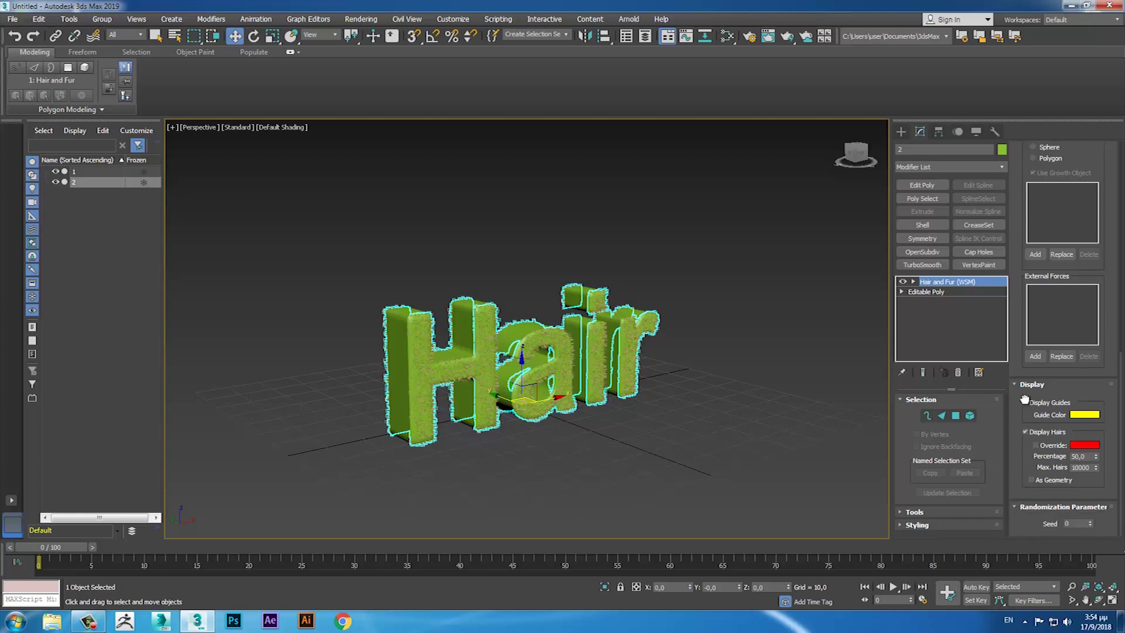
scroll(1031, 328, up, 3)
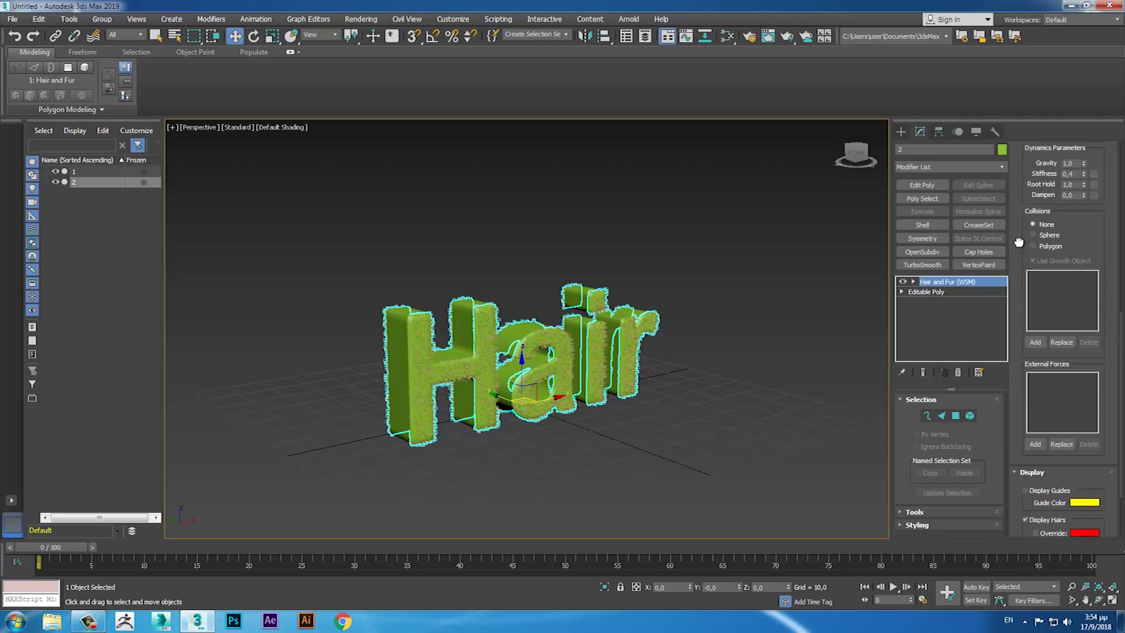
scroll(1019, 242, up, 3)
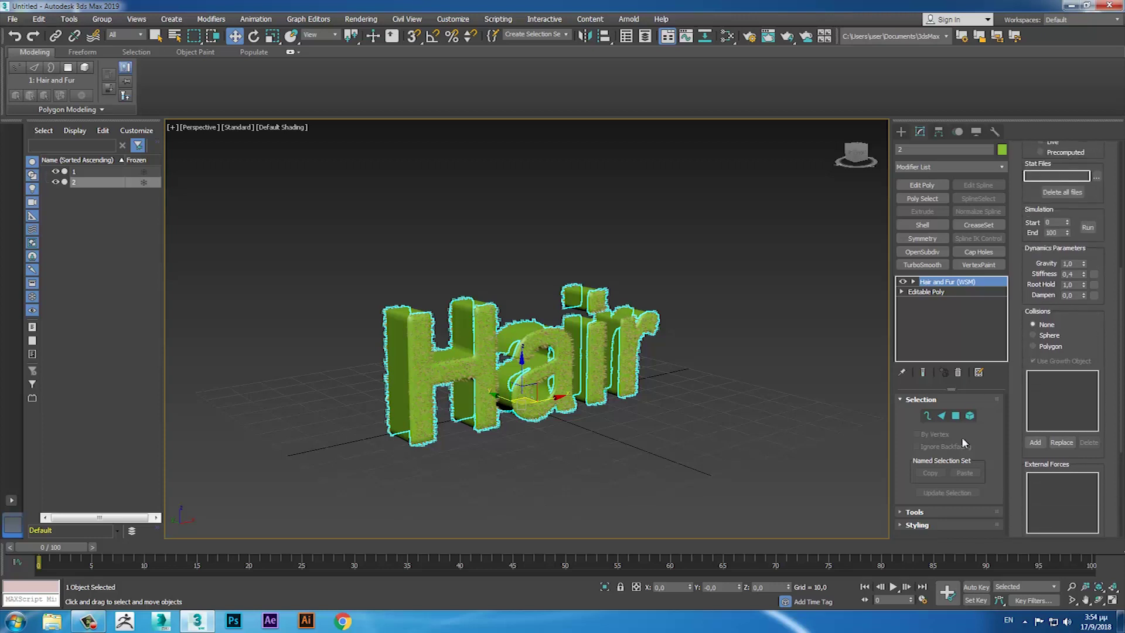
scroll(901, 516, up, 5)
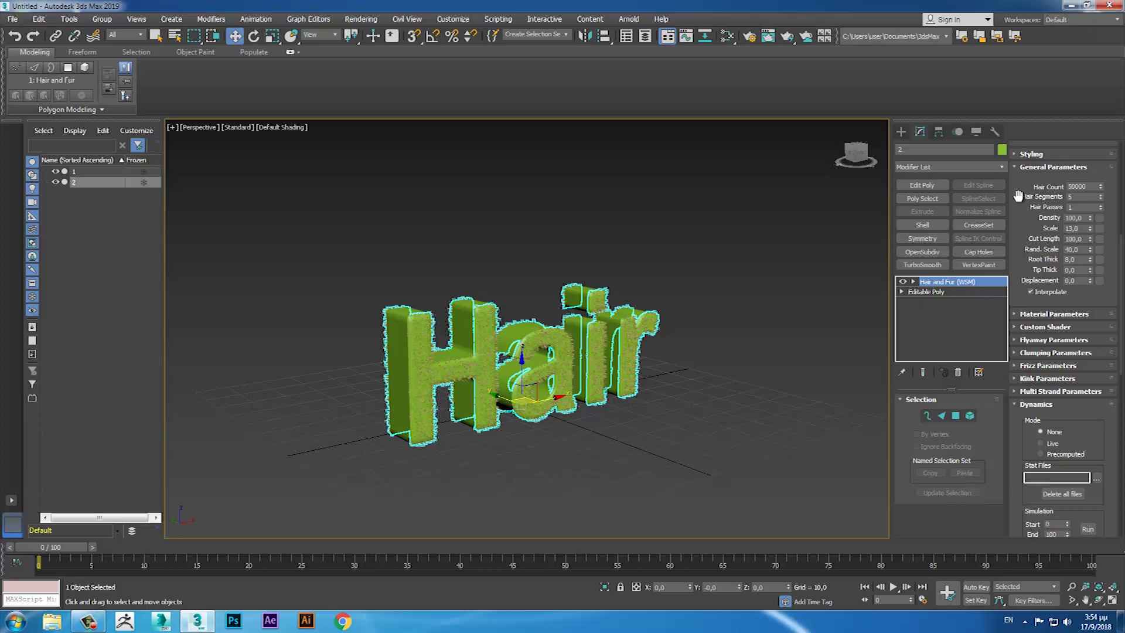
click(1017, 314)
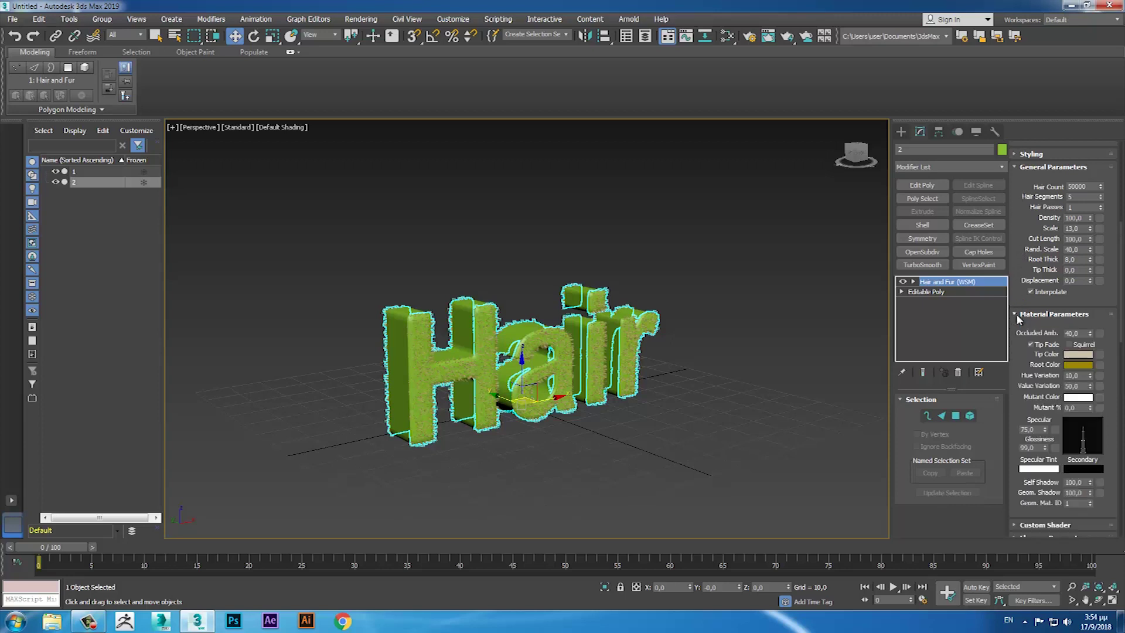
Step: Add flyaway strands to the fur with Percent 55 and Strength 0,25
scroll(1014, 310, down, 2)
drag(1014, 309, 1015, 245)
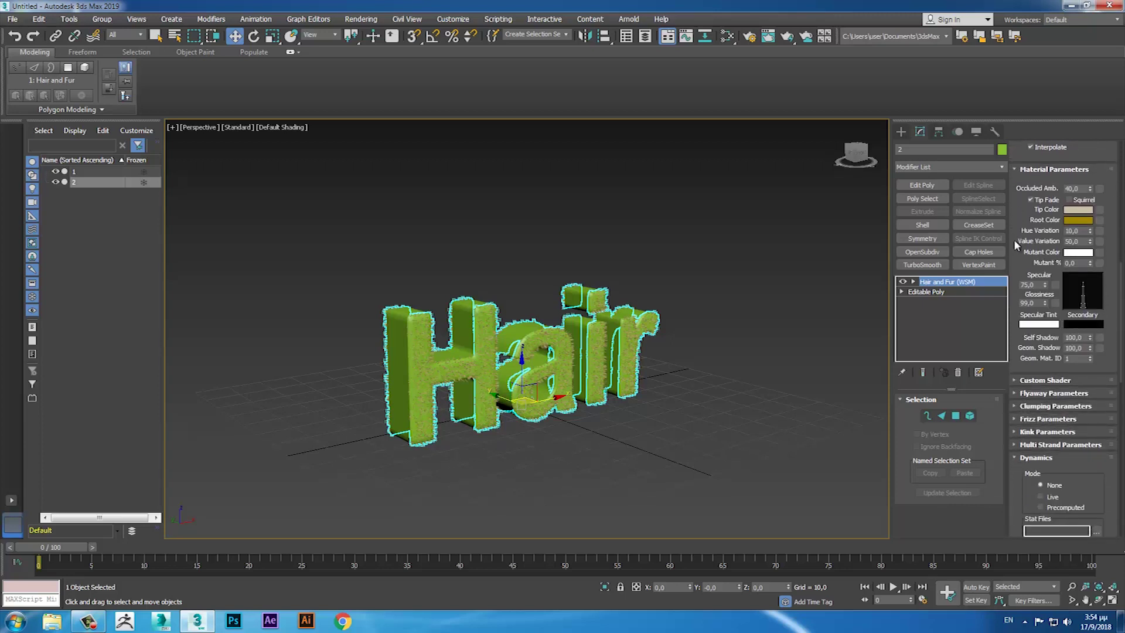
click(1016, 385)
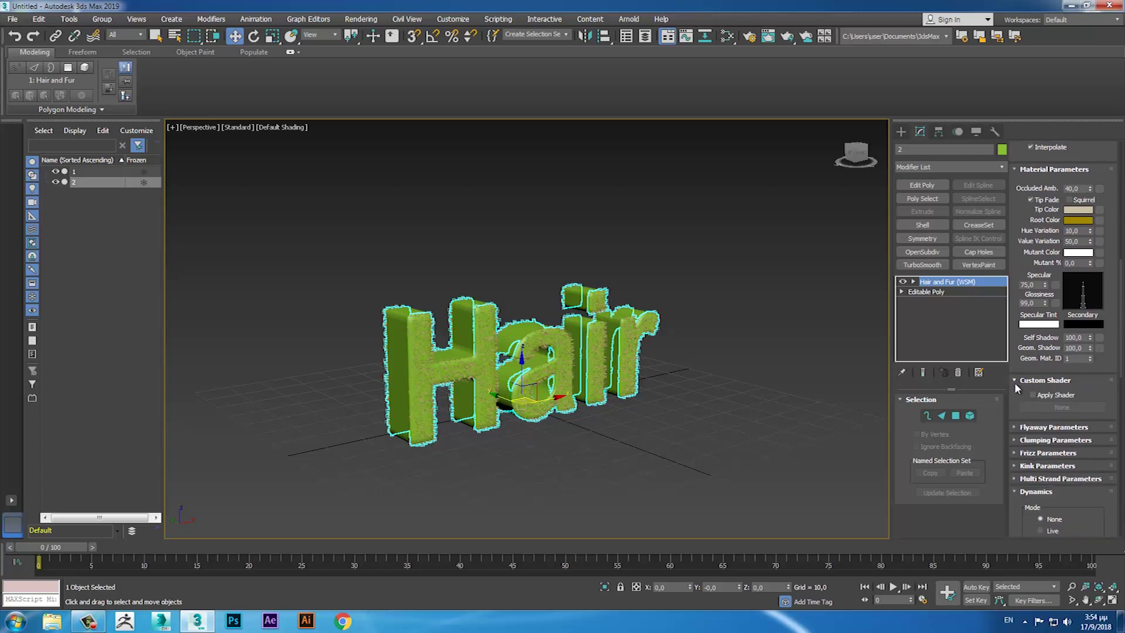
click(1017, 431)
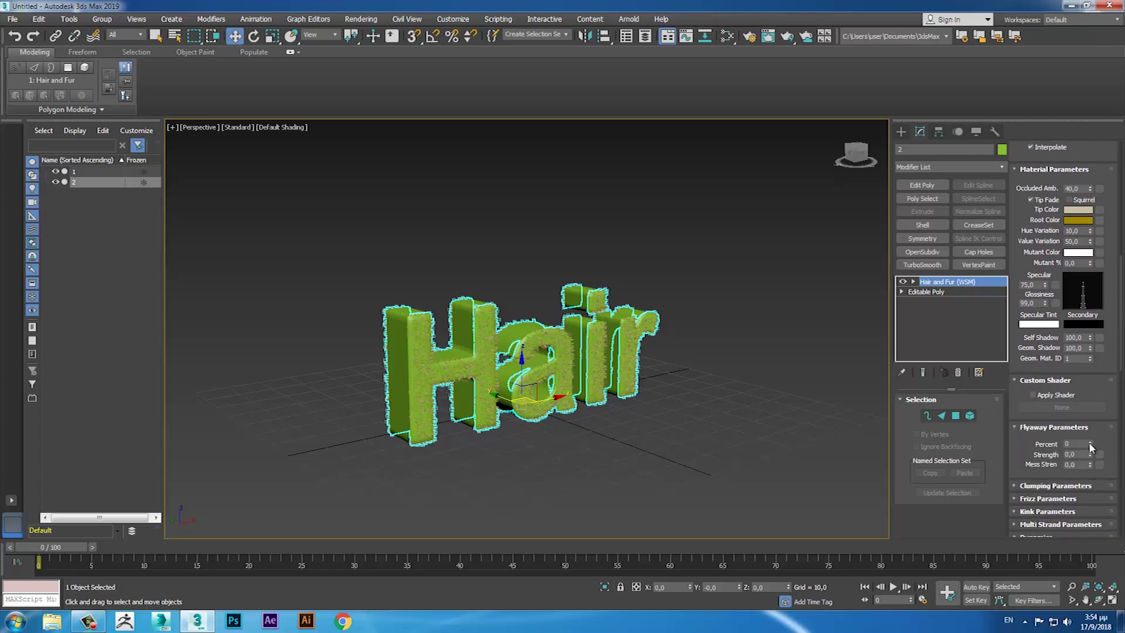
drag(1090, 445, 1090, 428)
drag(1090, 454, 1091, 431)
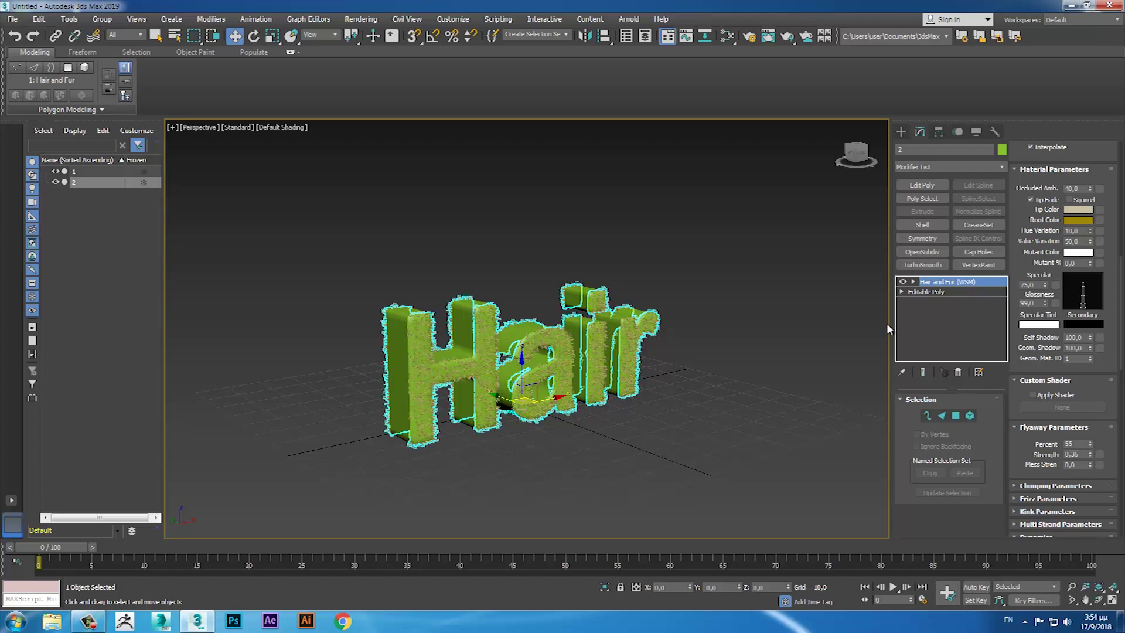
Step: Draw a large square ground plane, Plane001, under the Hair text
click(902, 132)
click(901, 149)
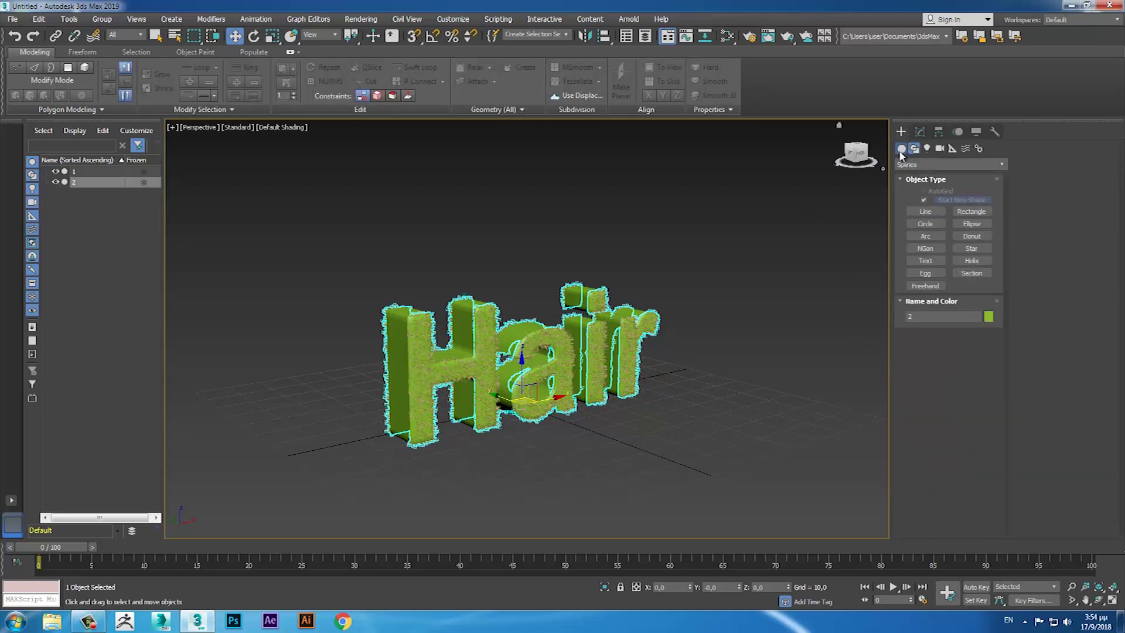
click(961, 252)
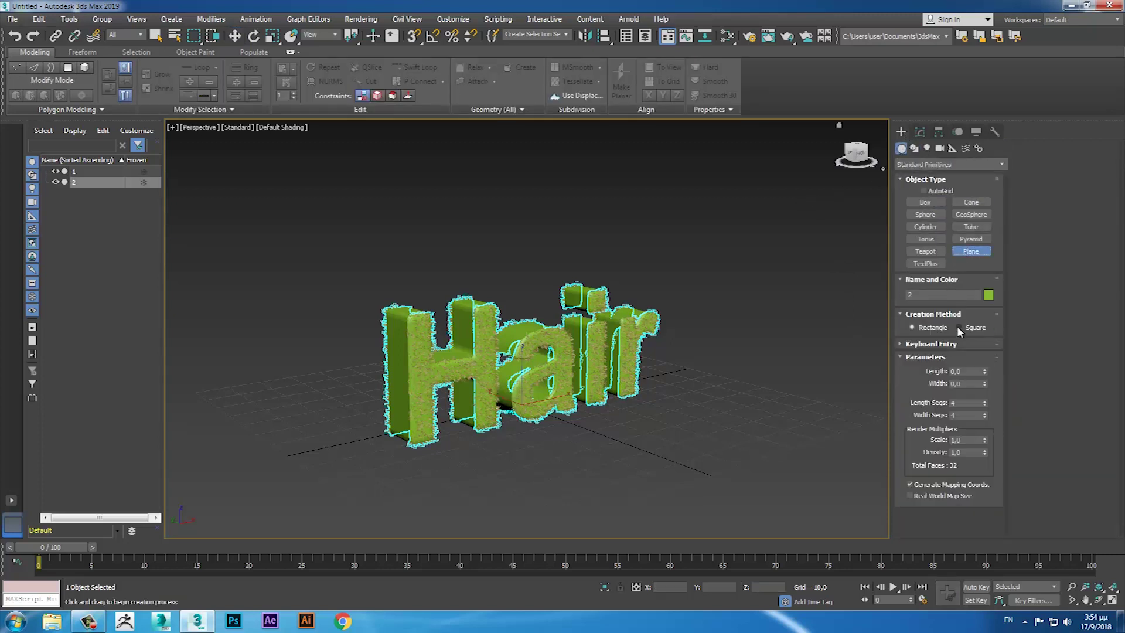
click(959, 327)
drag(544, 412, 514, 100)
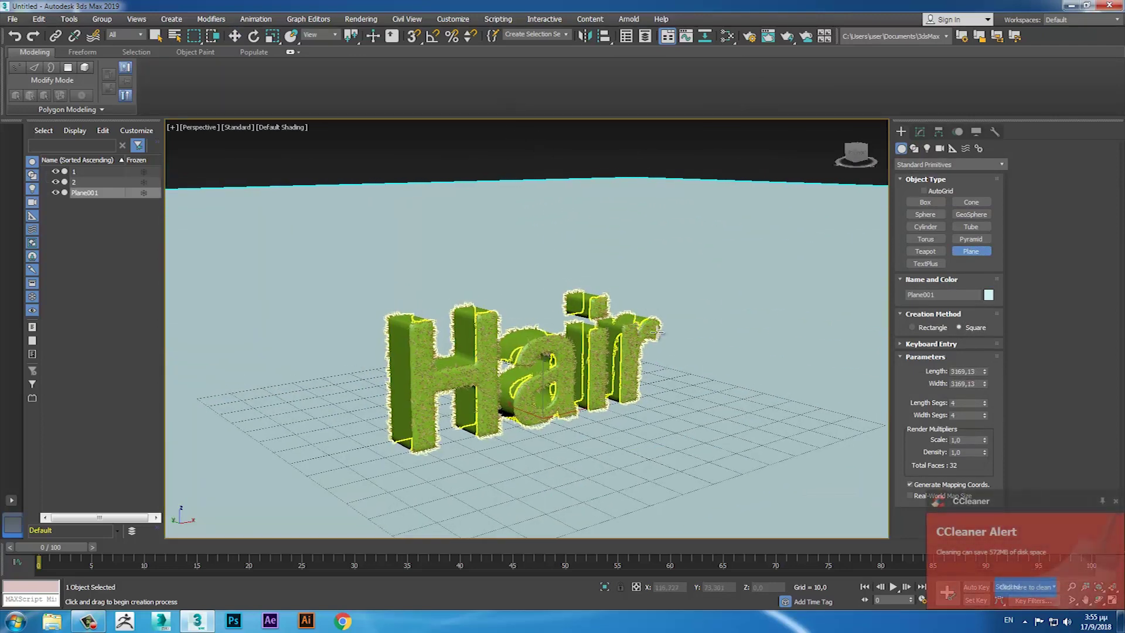
click(1045, 592)
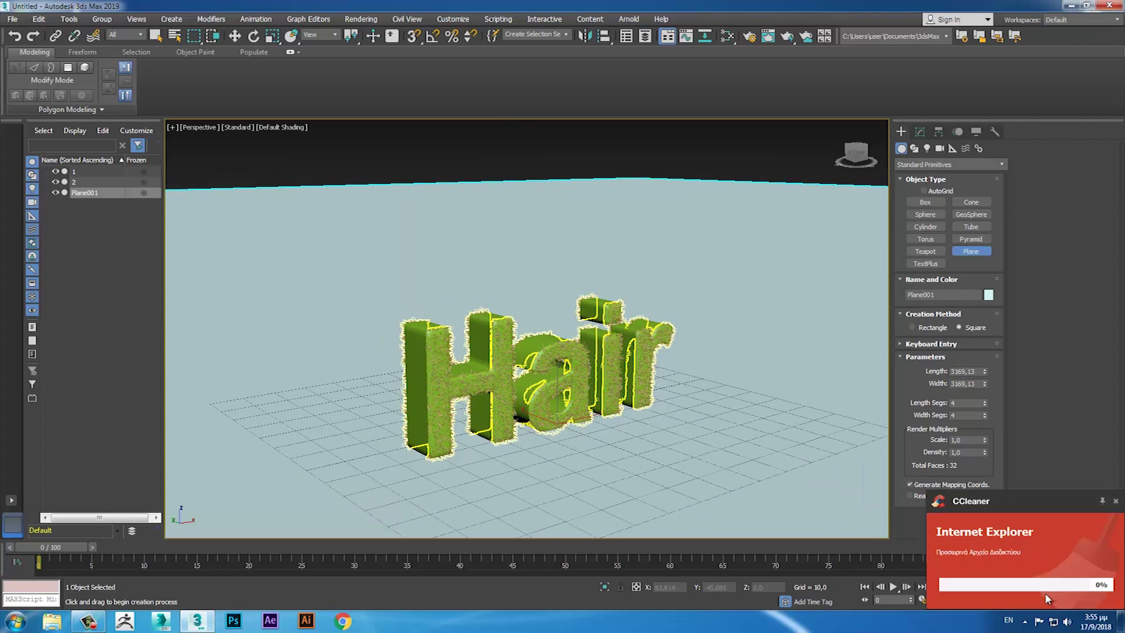
Step: Switch light creation to Arnold lights and bring up Render Setup
click(926, 149)
click(937, 164)
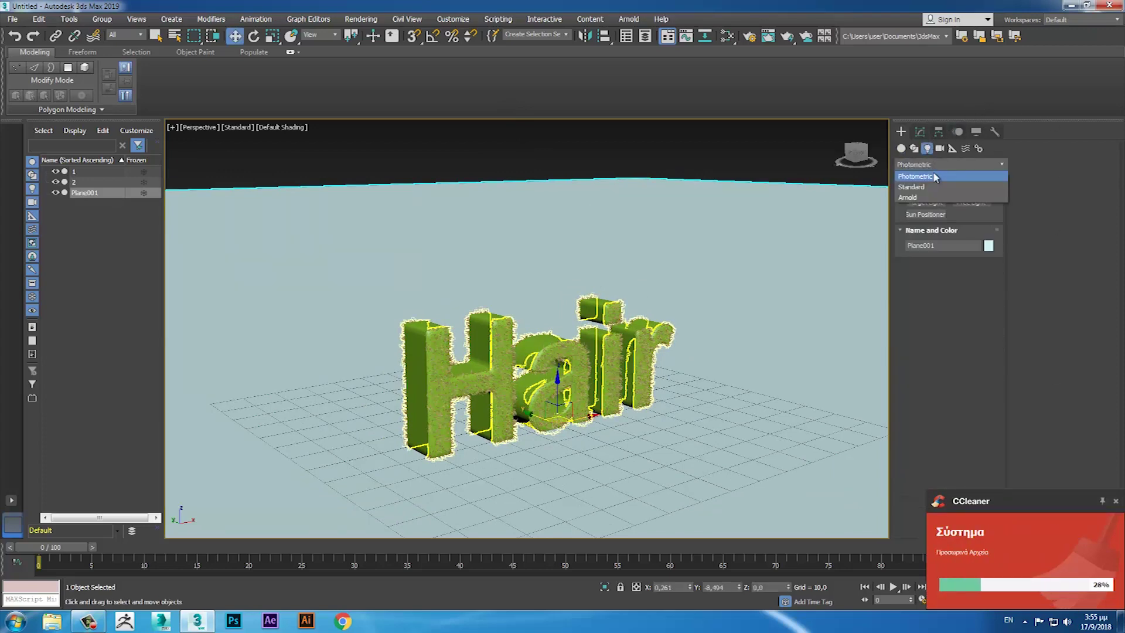
click(932, 196)
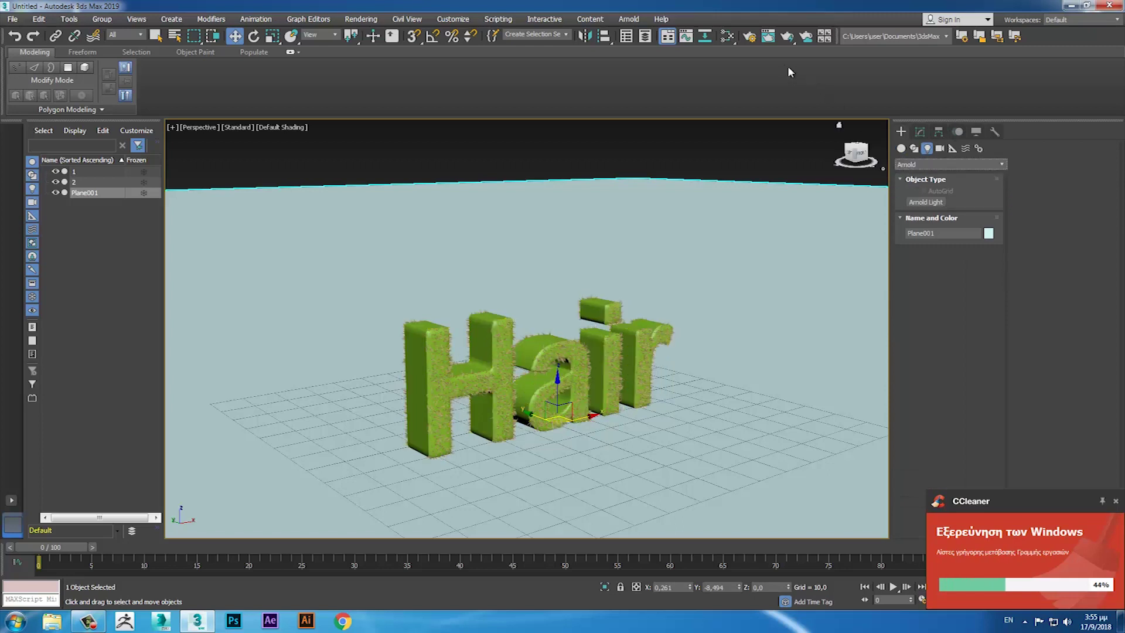
click(750, 37)
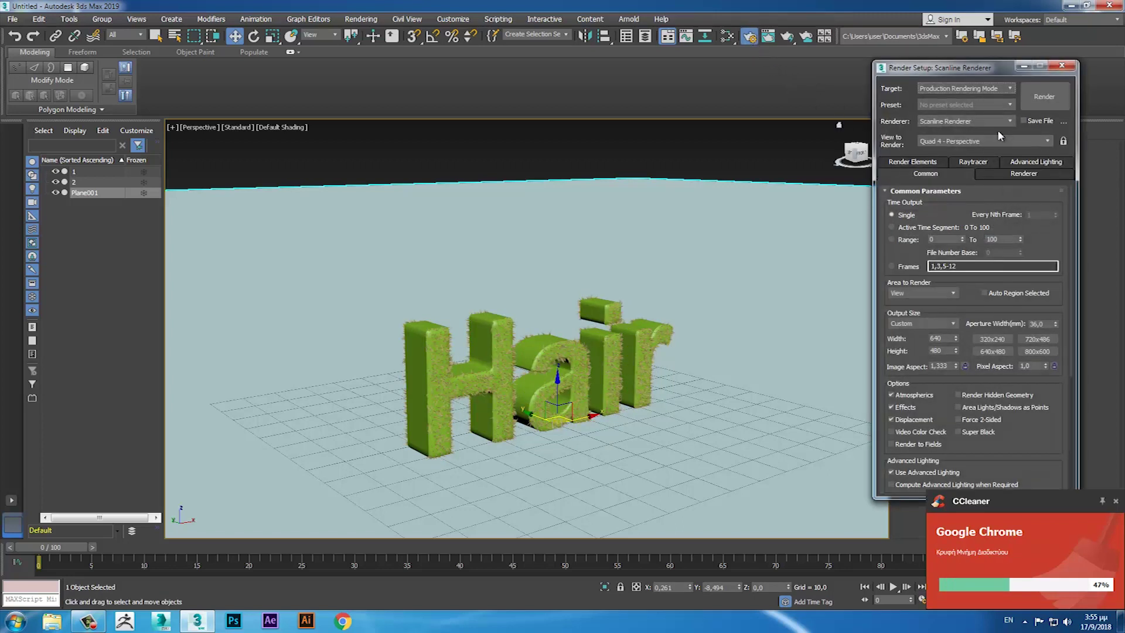
Step: Set the renderer to Arnold with an 800x600 output size
click(1004, 121)
click(956, 170)
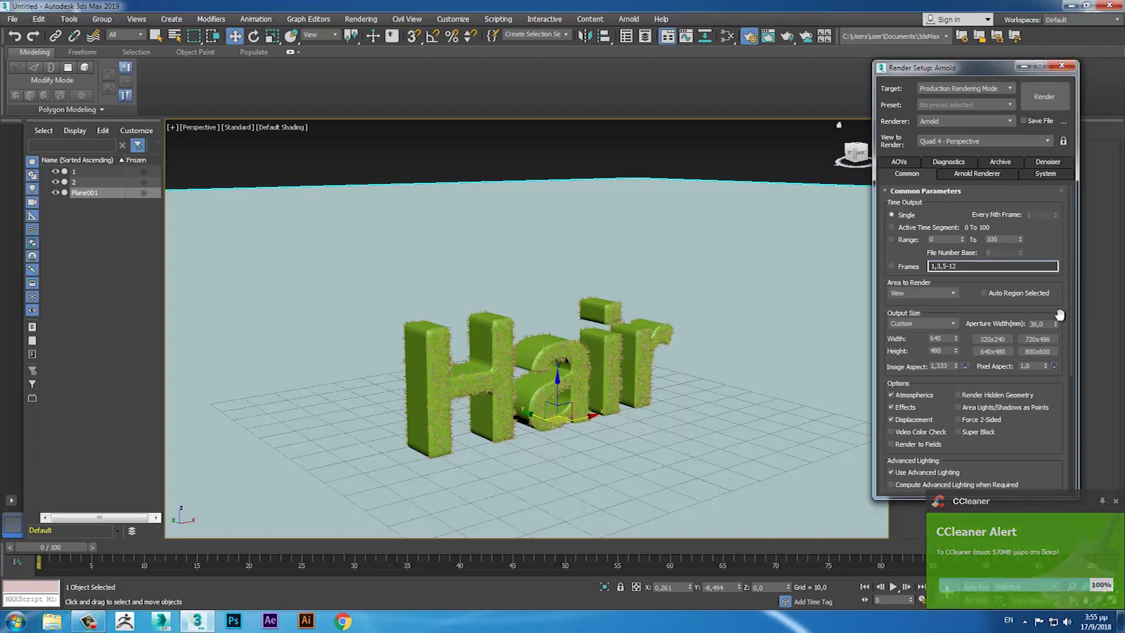
click(1037, 351)
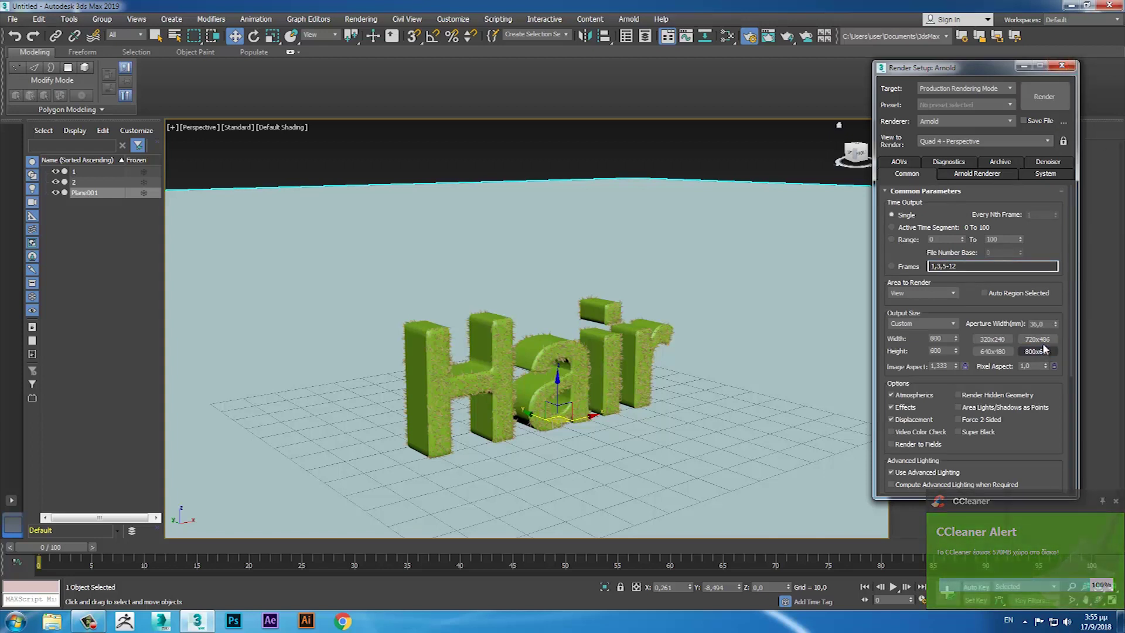
click(1062, 66)
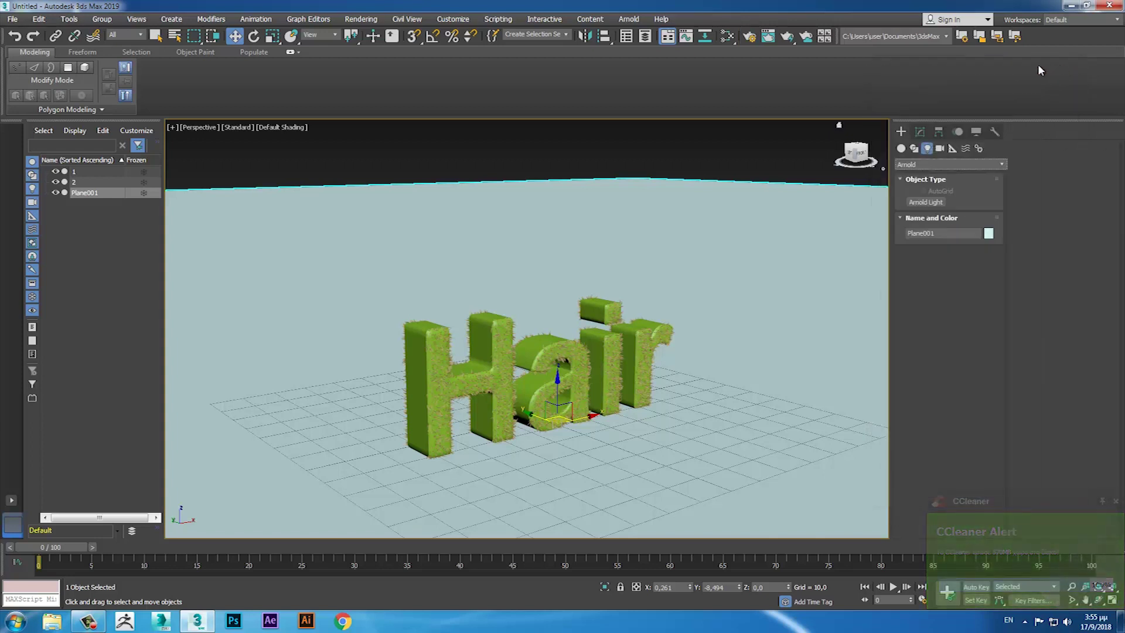
click(921, 204)
Step: Create PhysCamera001 from the view and frame the Hair text closely from a low three-quarter angle
key(ctrl+c)
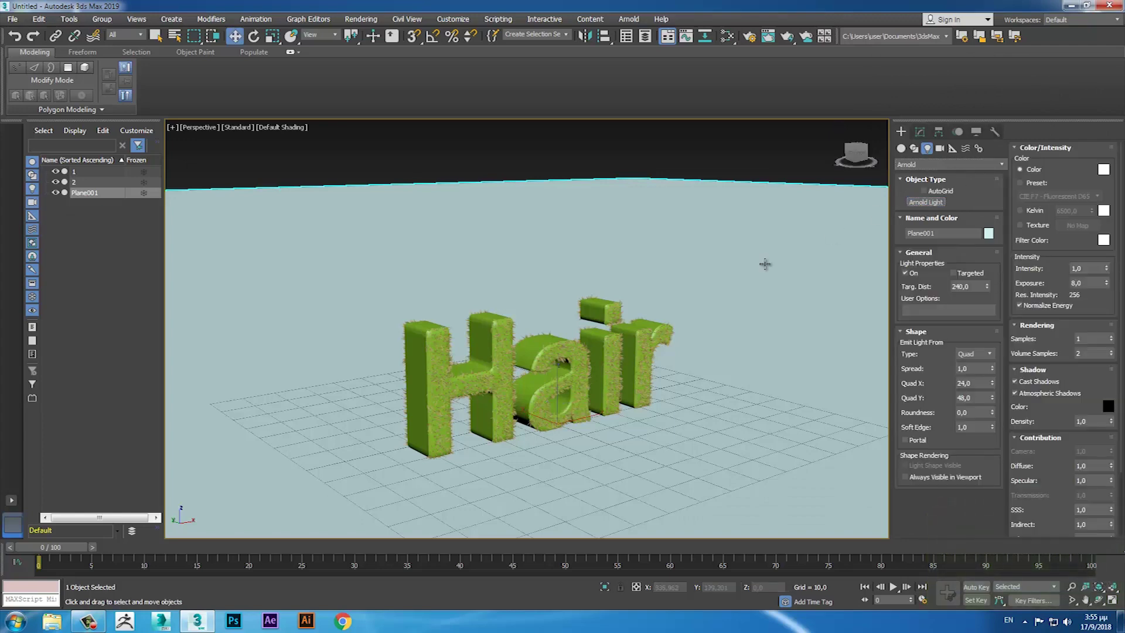
middle_drag(664, 333, 676, 304)
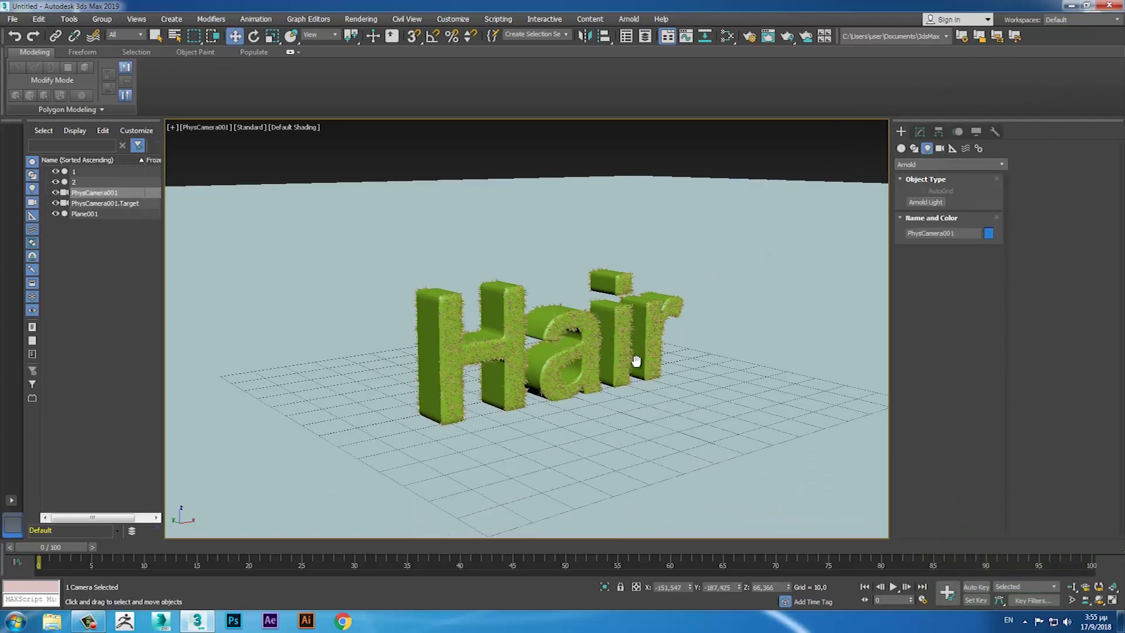
click(1071, 586)
drag(628, 447, 624, 417)
middle_drag(650, 452, 615, 409)
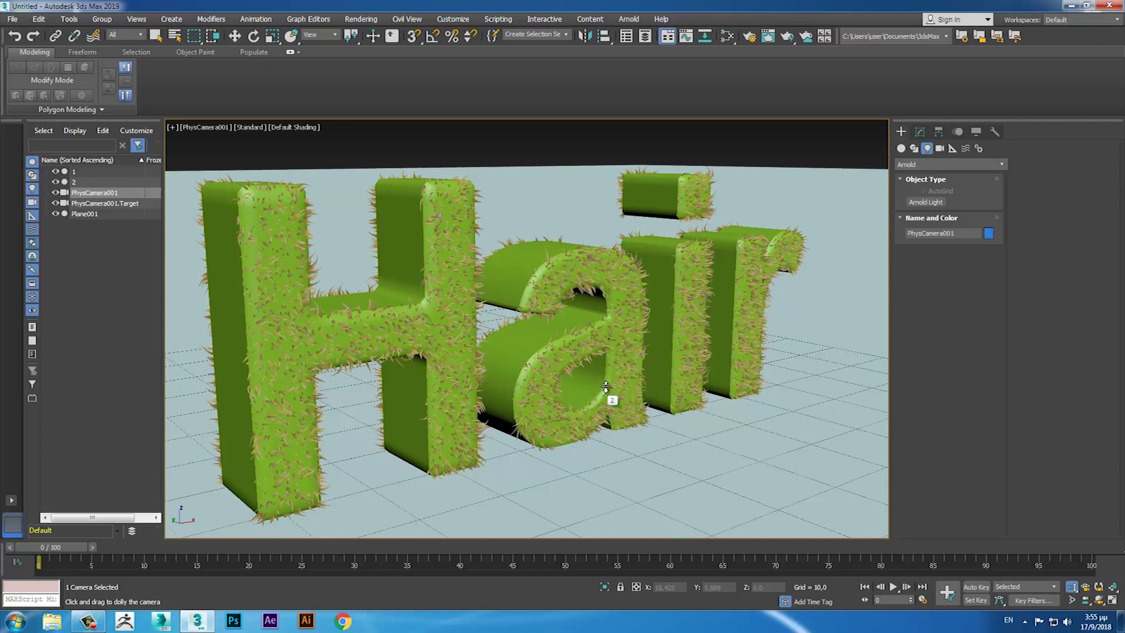
scroll(610, 395, down, 1)
scroll(610, 395, down, 1)
scroll(609, 396, up, 1)
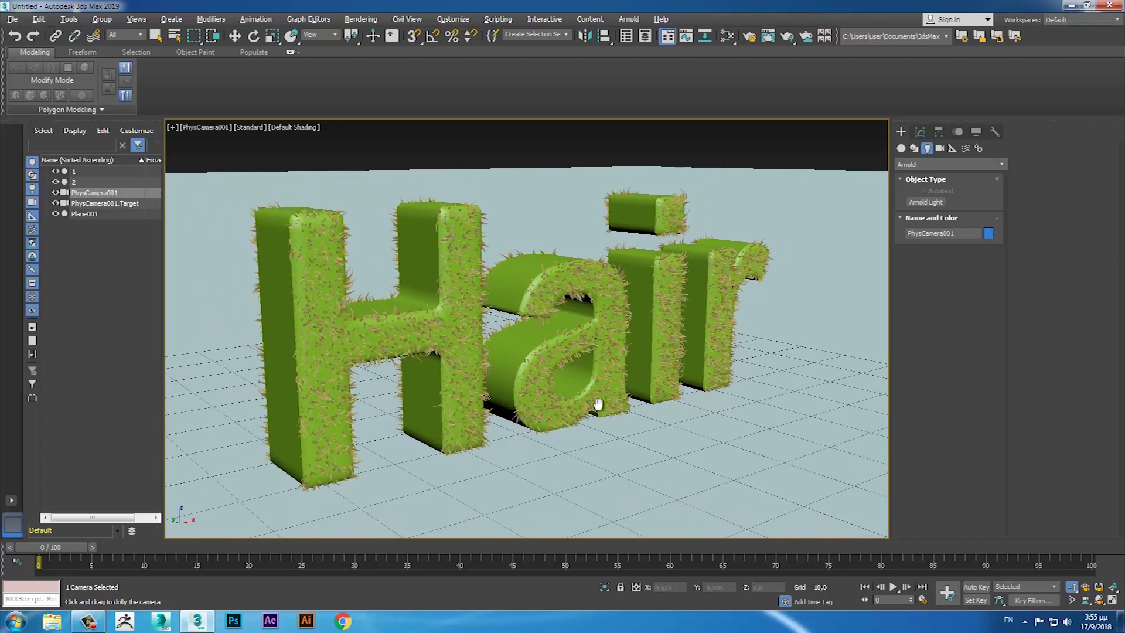
click(1099, 604)
drag(665, 428, 642, 448)
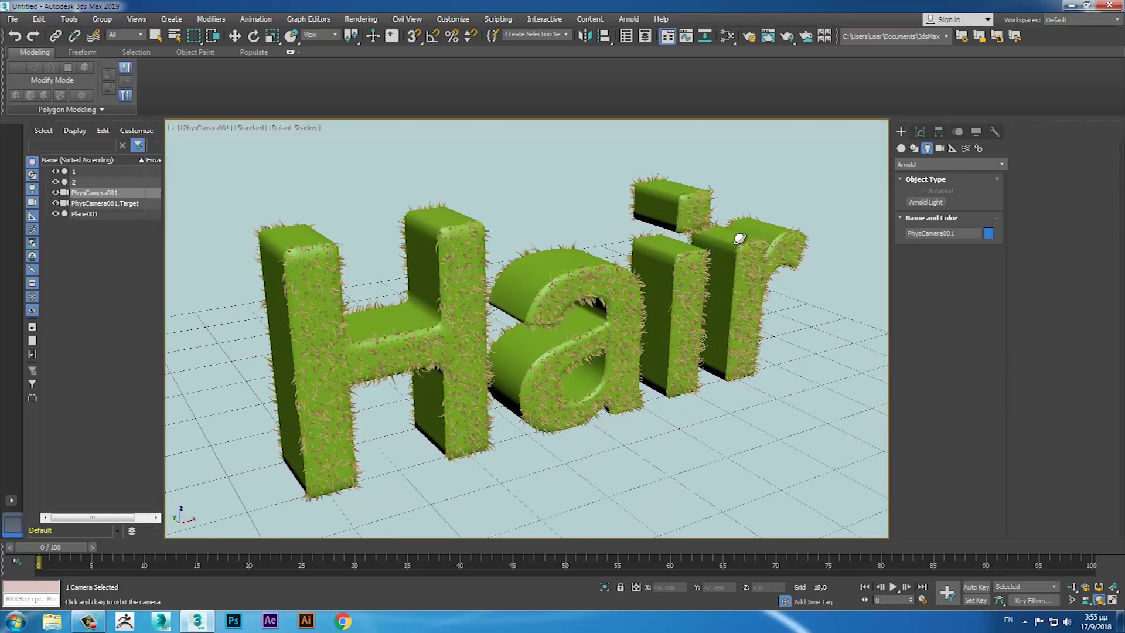
Step: Place a targeted Arnold light from the side view, aimed at the furry text
click(914, 203)
key(alt+w)
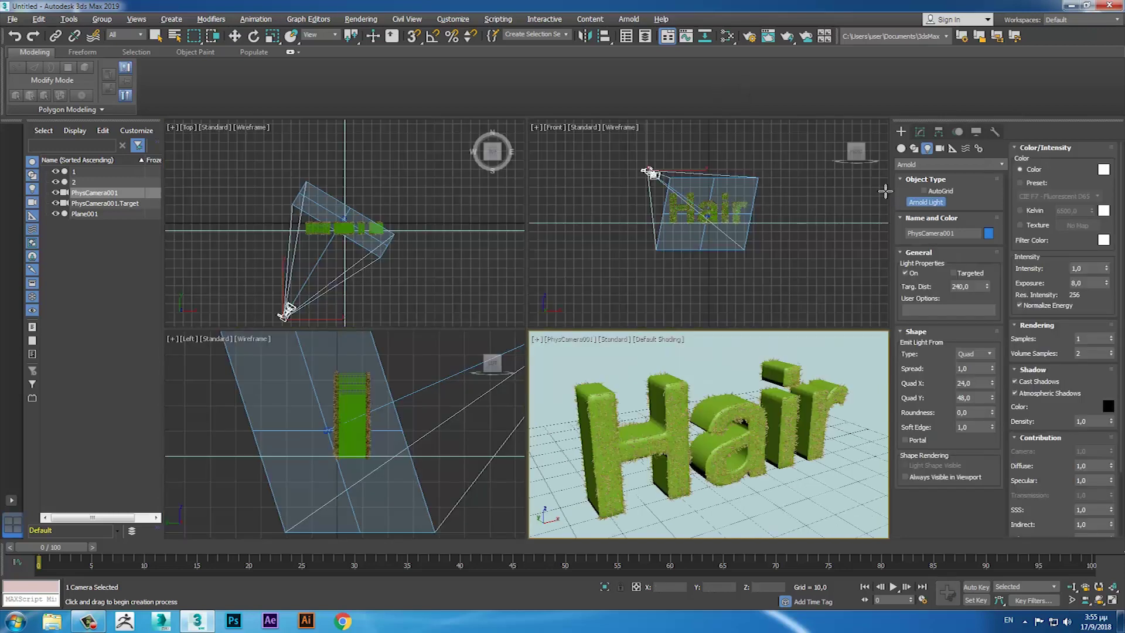
right_click(469, 366)
key(alt+w)
scroll(515, 377, down, 1)
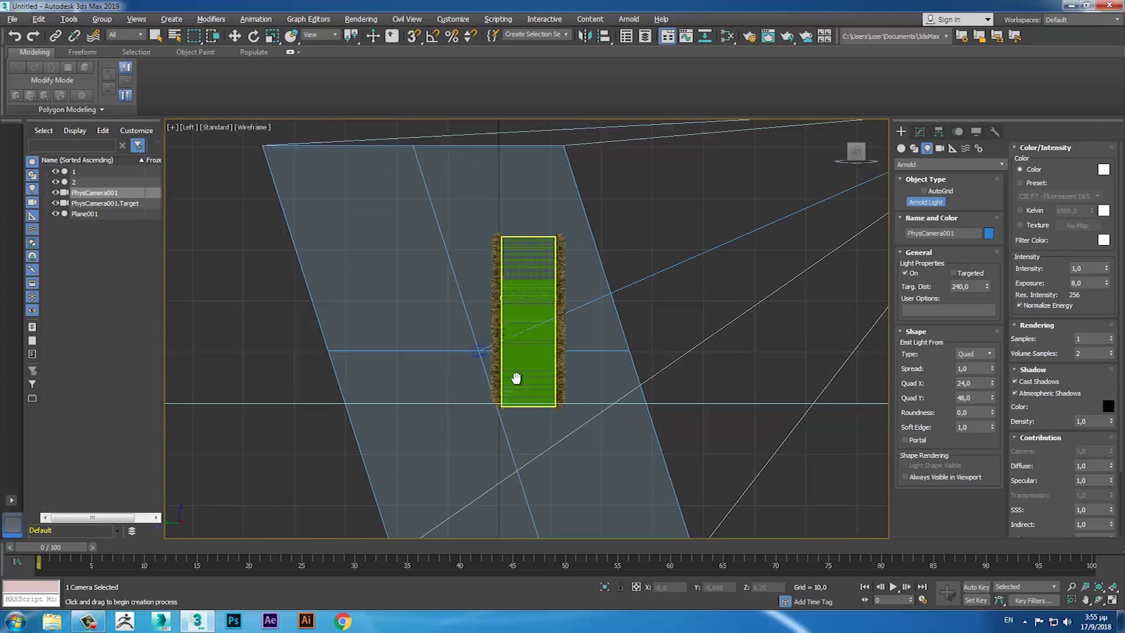
scroll(516, 379, down, 3)
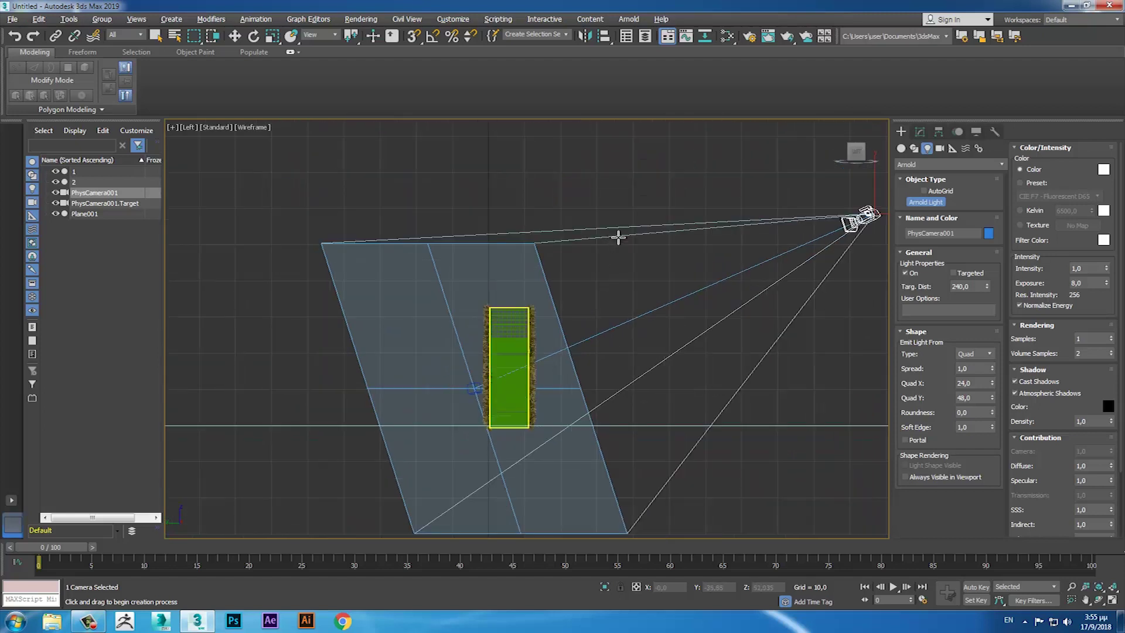
mouse_move(614, 210)
mouse_down()
mouse_move(526, 383)
mouse_move(488, 426)
mouse_up()
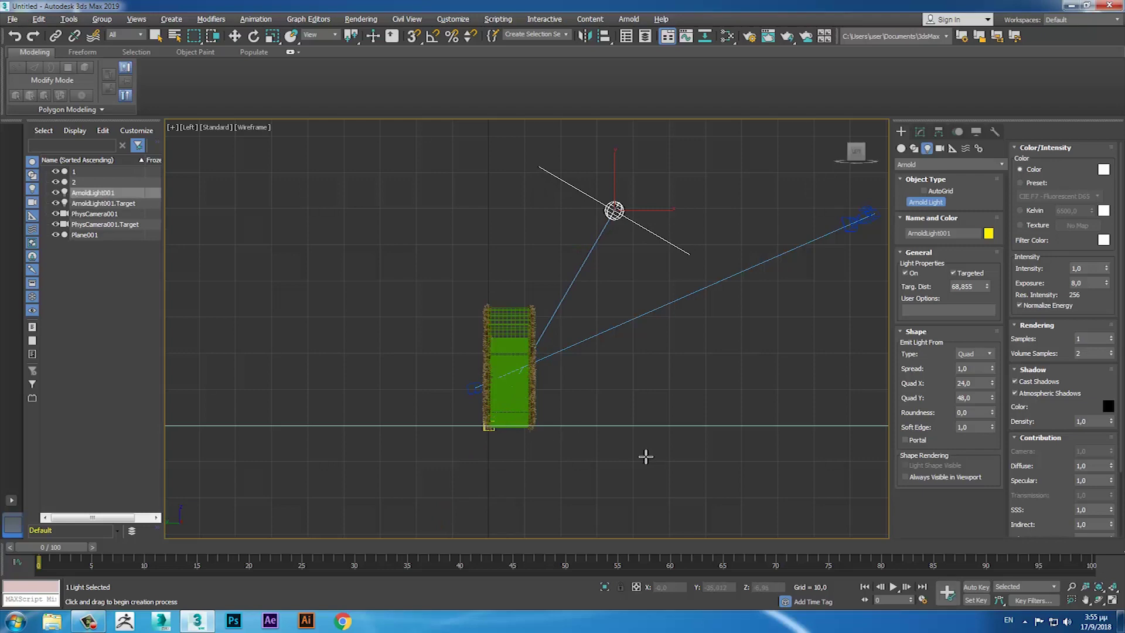
key(alt+w)
right_click(605, 390)
key(alt+w)
Step: Set the Arnold light's intensity to 100
click(920, 132)
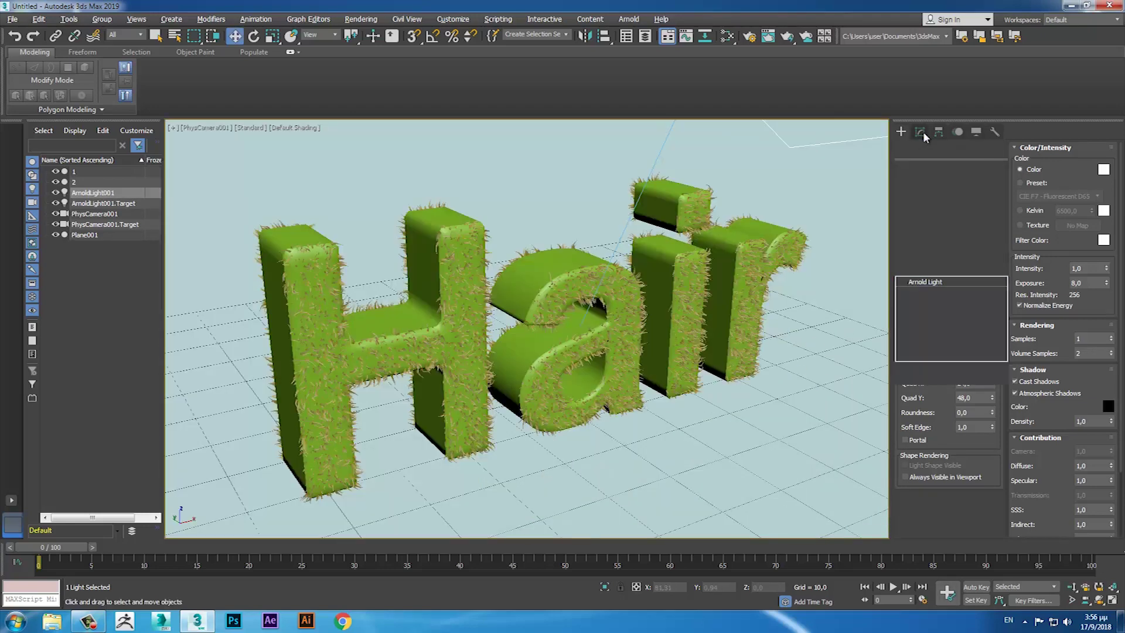
click(1085, 354)
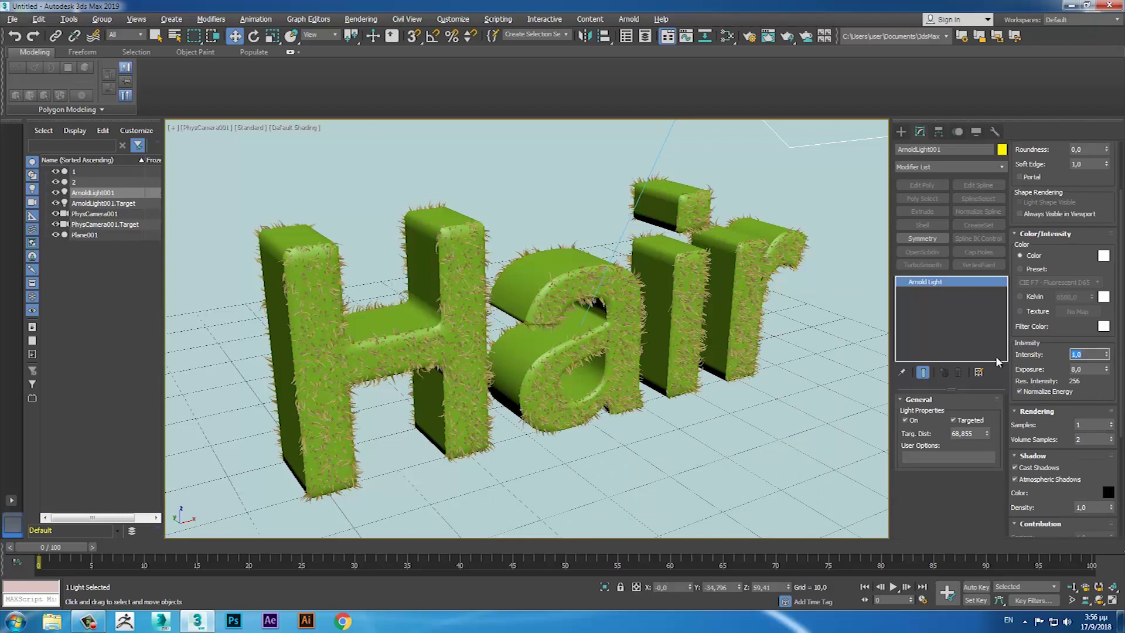
text(100)
key(Return)
Step: Add an Arnold Standard Hair material node, Material #25, in the Slate Material Editor
click(711, 35)
right_click(317, 141)
mouse_move(350, 148)
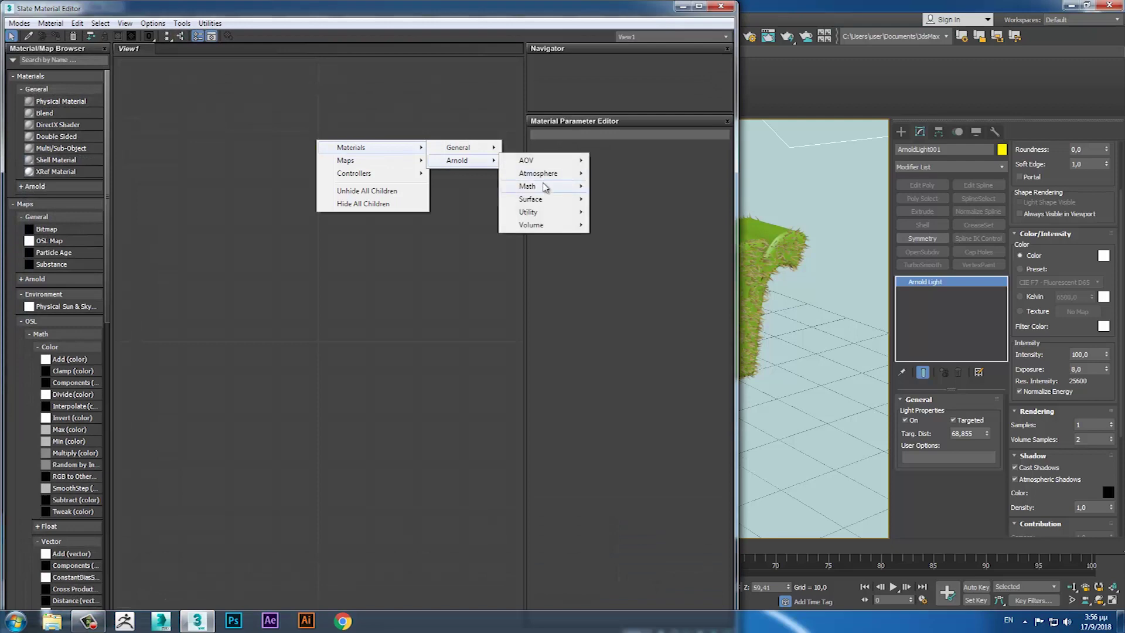
mouse_move(531, 198)
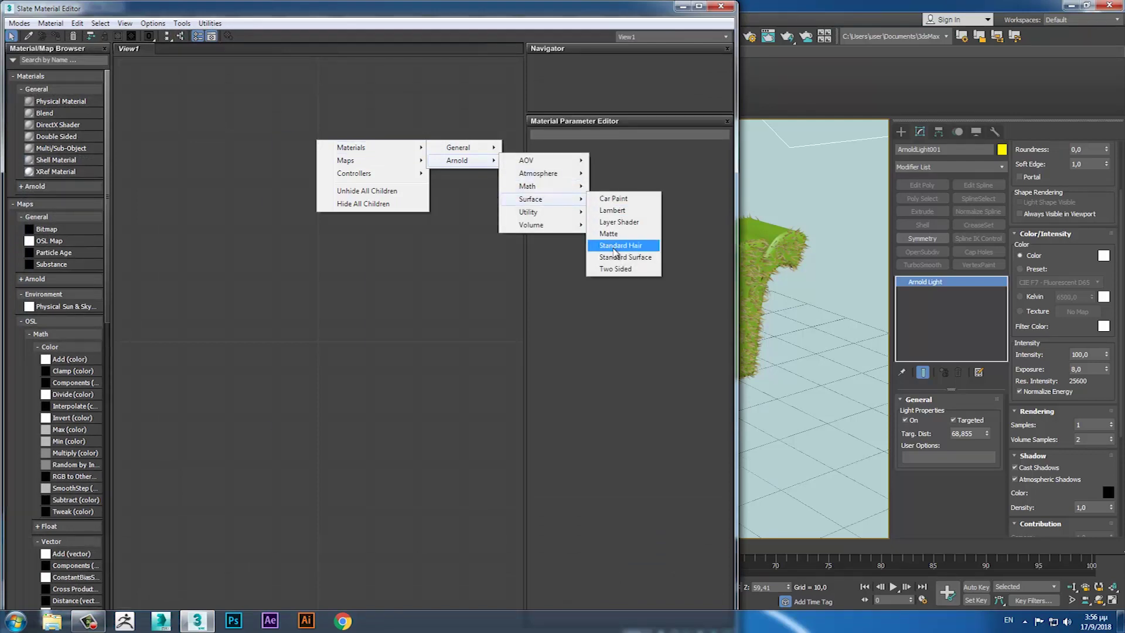
click(615, 251)
mouse_move(351, 17)
mouse_down()
mouse_move(510, 20)
mouse_move(692, 91)
mouse_up()
click(362, 21)
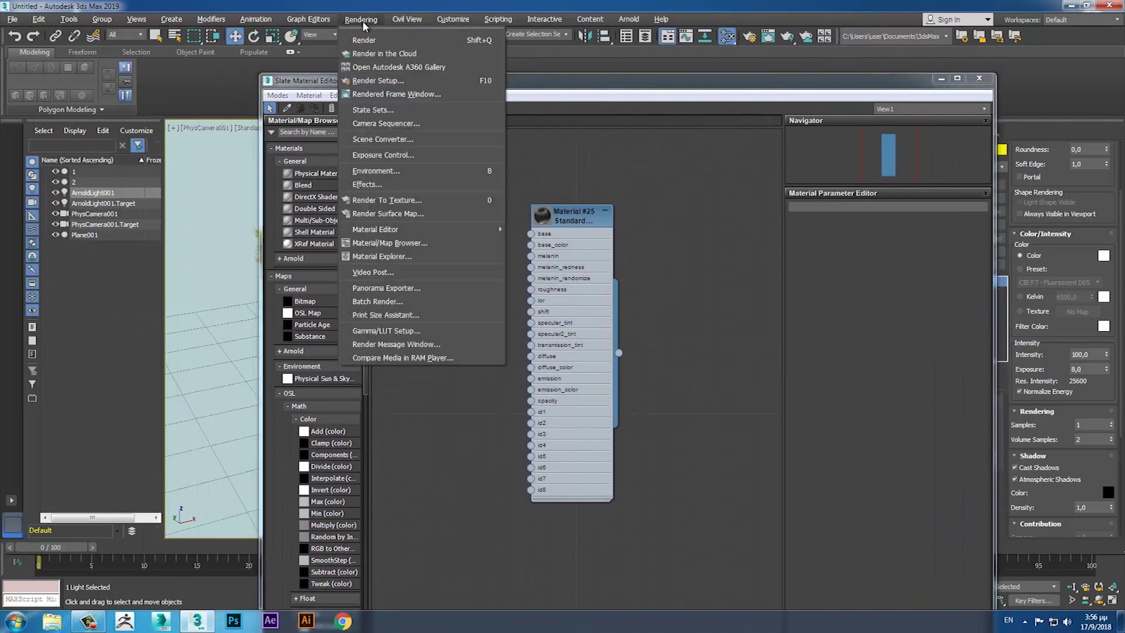
Step: Set the Hair and Fur effect's hair rendering mode to mr prim
click(367, 184)
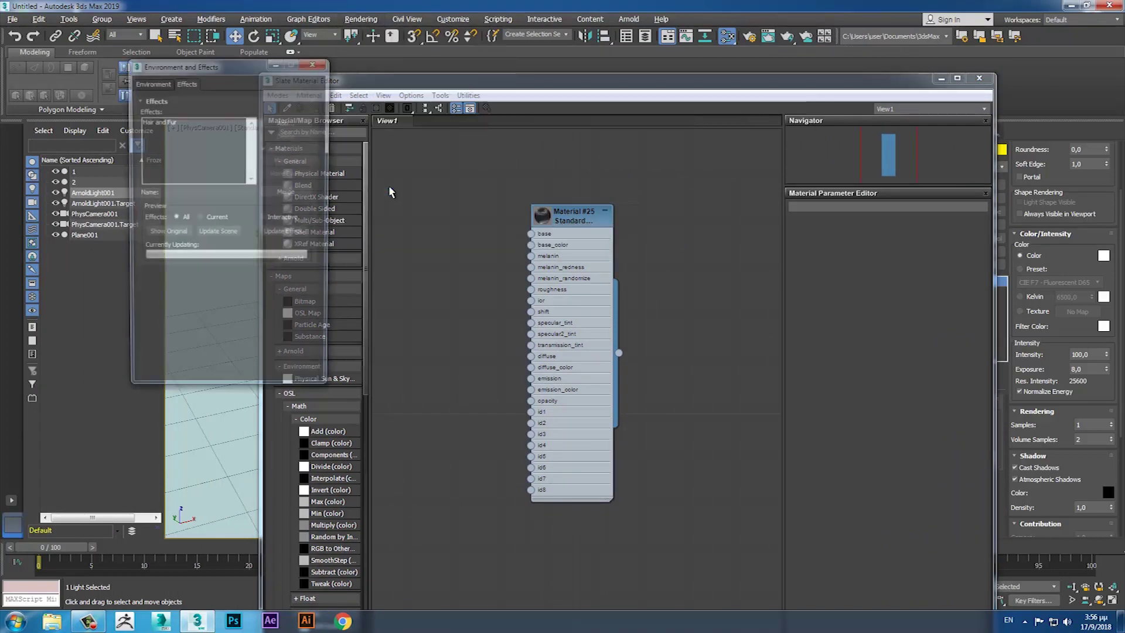
click(170, 121)
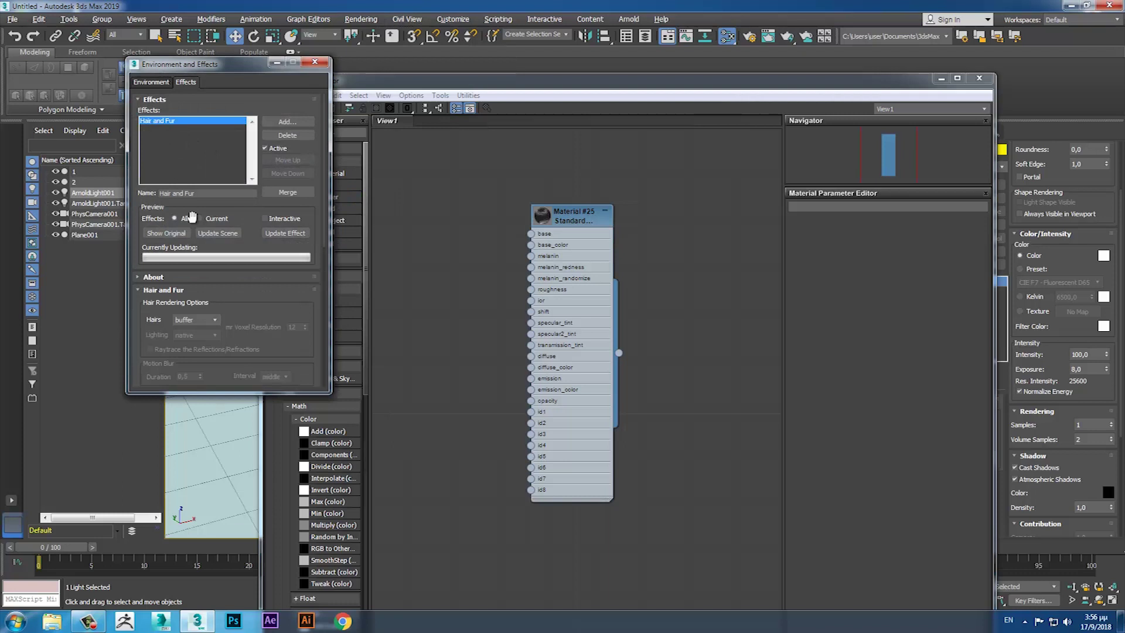
click(214, 321)
click(209, 347)
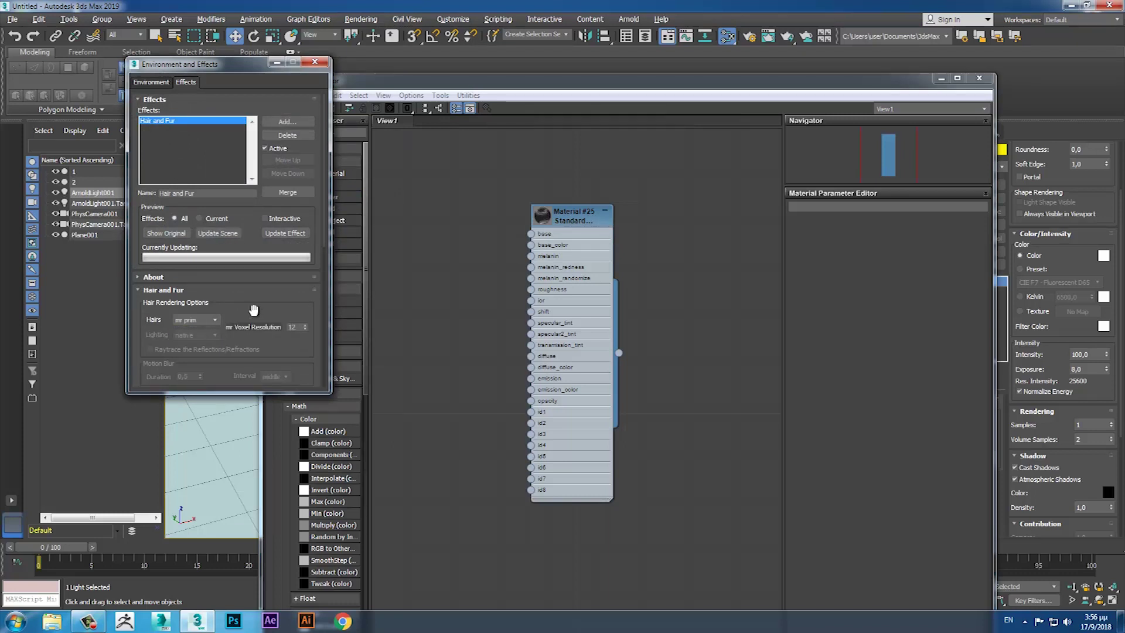
click(314, 62)
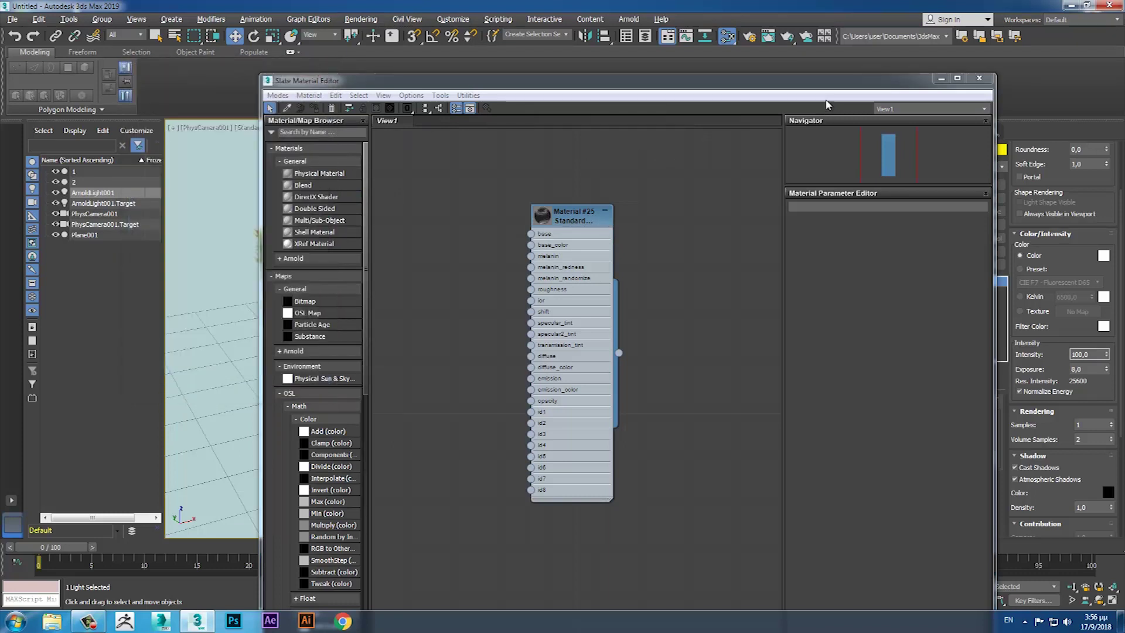
Step: Select the fur object 2 that carries the Hair and Fur modifier
drag(768, 82, 883, 79)
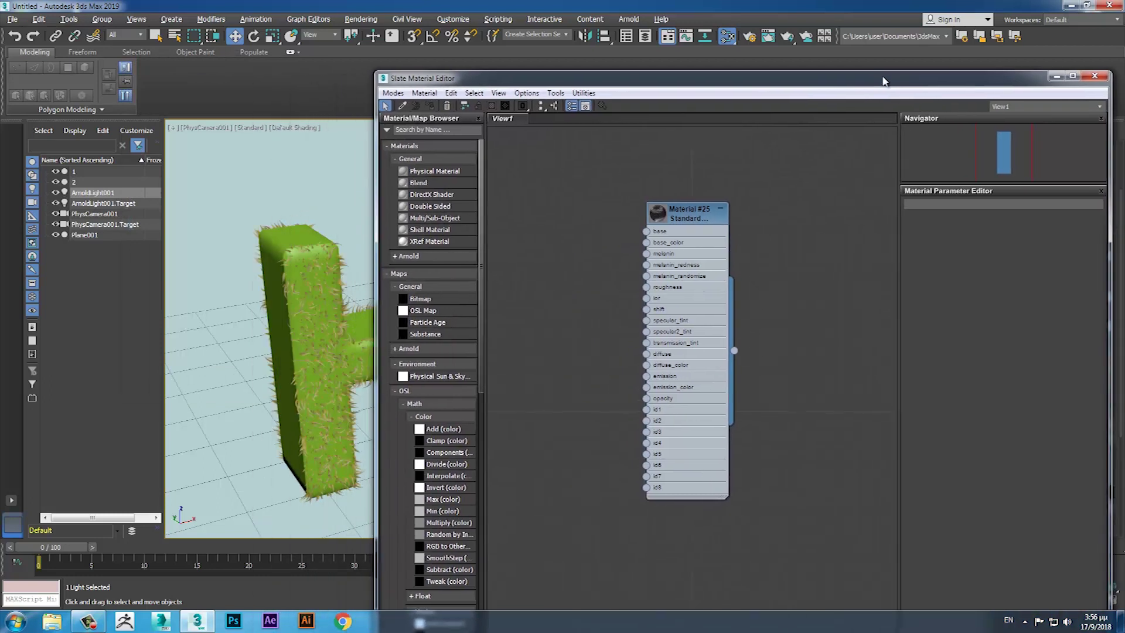
click(92, 183)
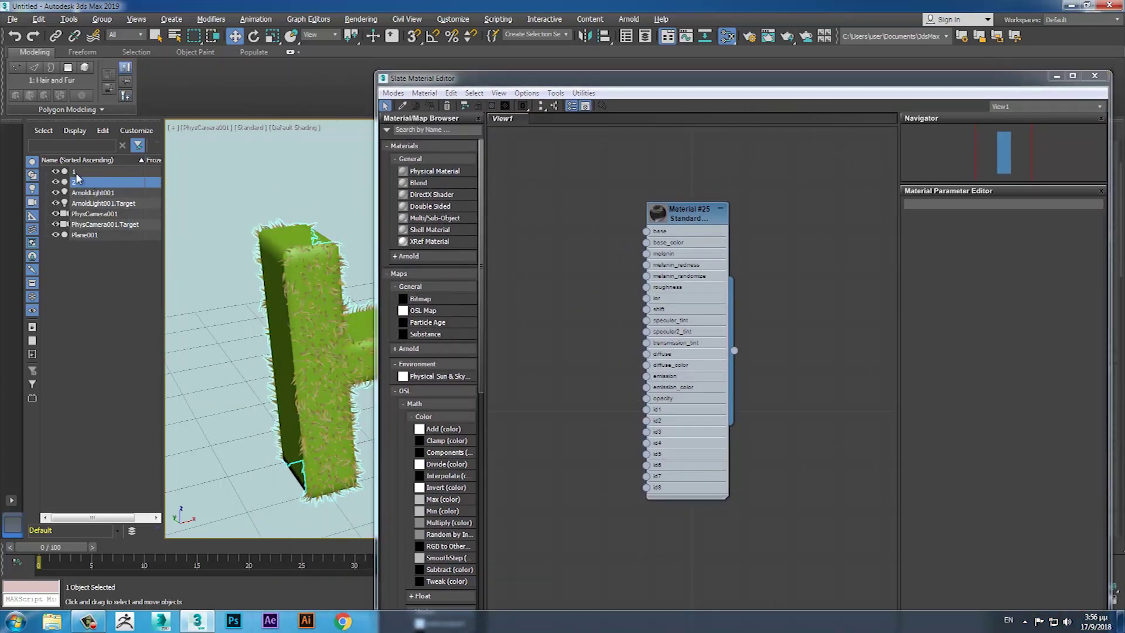
click(75, 173)
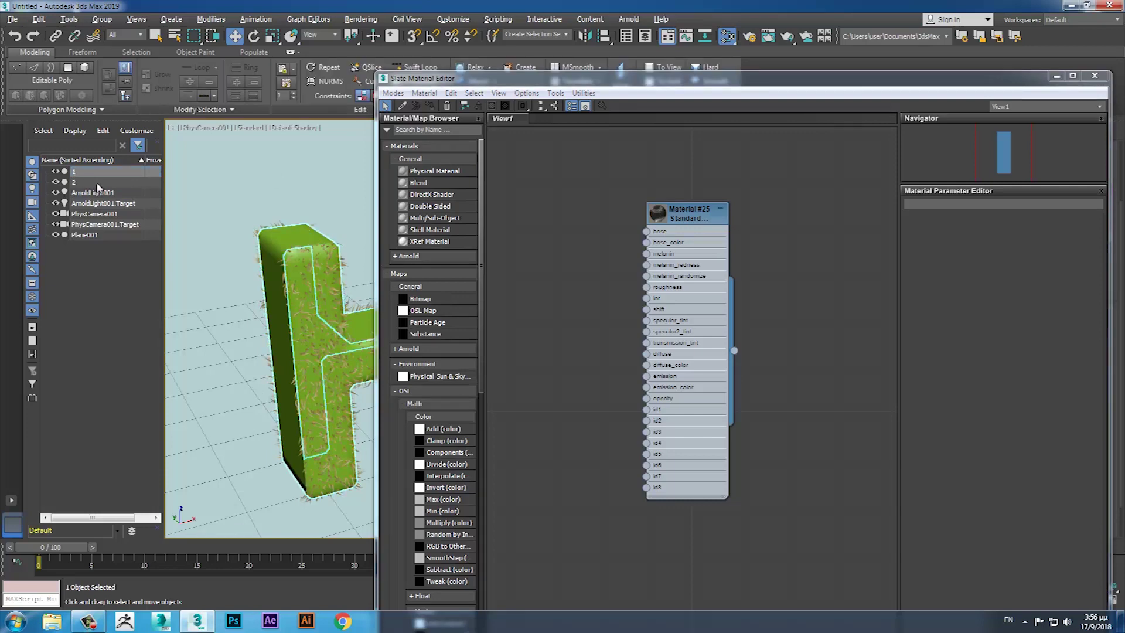
mouse_move(502, 79)
mouse_down()
mouse_move(627, 300)
mouse_move(622, 455)
mouse_move(623, 435)
mouse_up()
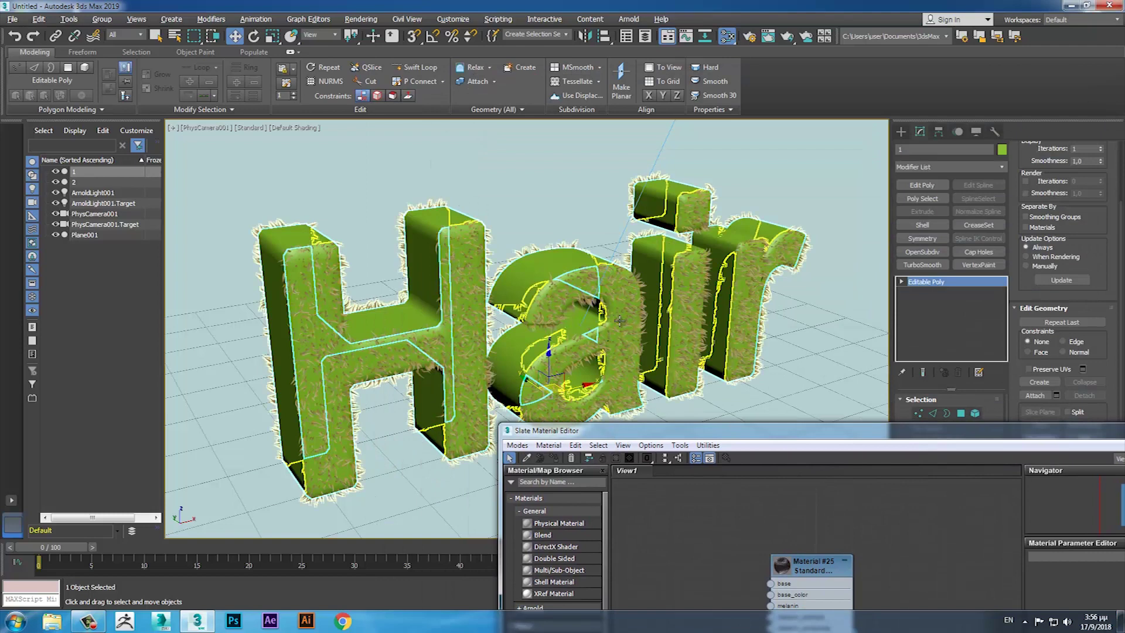
click(693, 275)
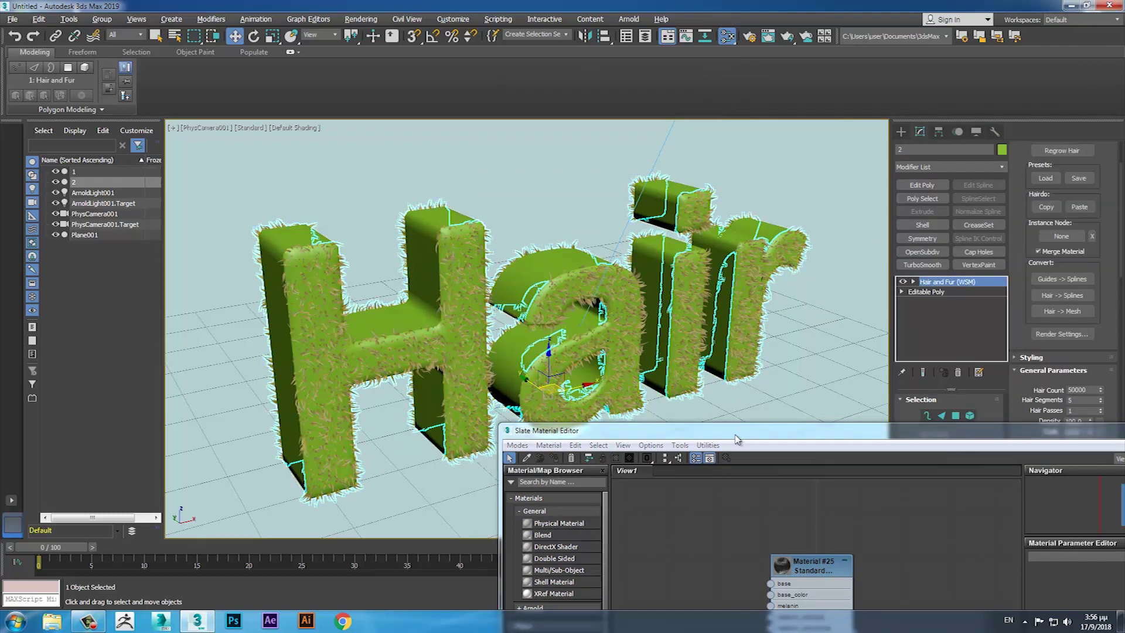
drag(735, 437, 657, 169)
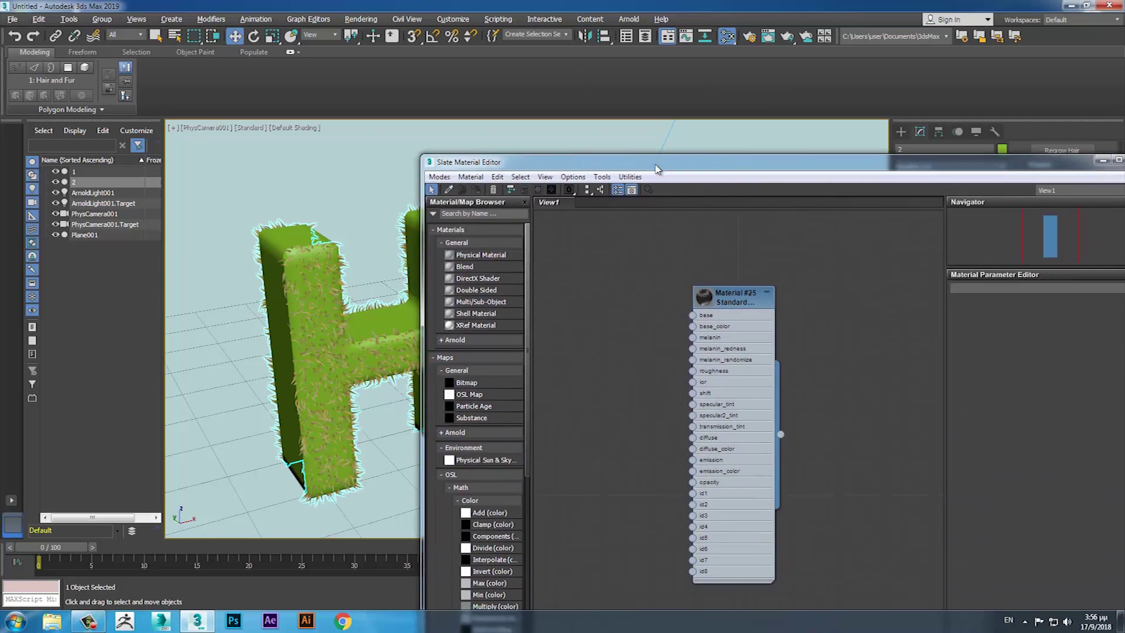
Step: Rename Material #25 to 2 and assign it to the selected fur object
double_click(744, 298)
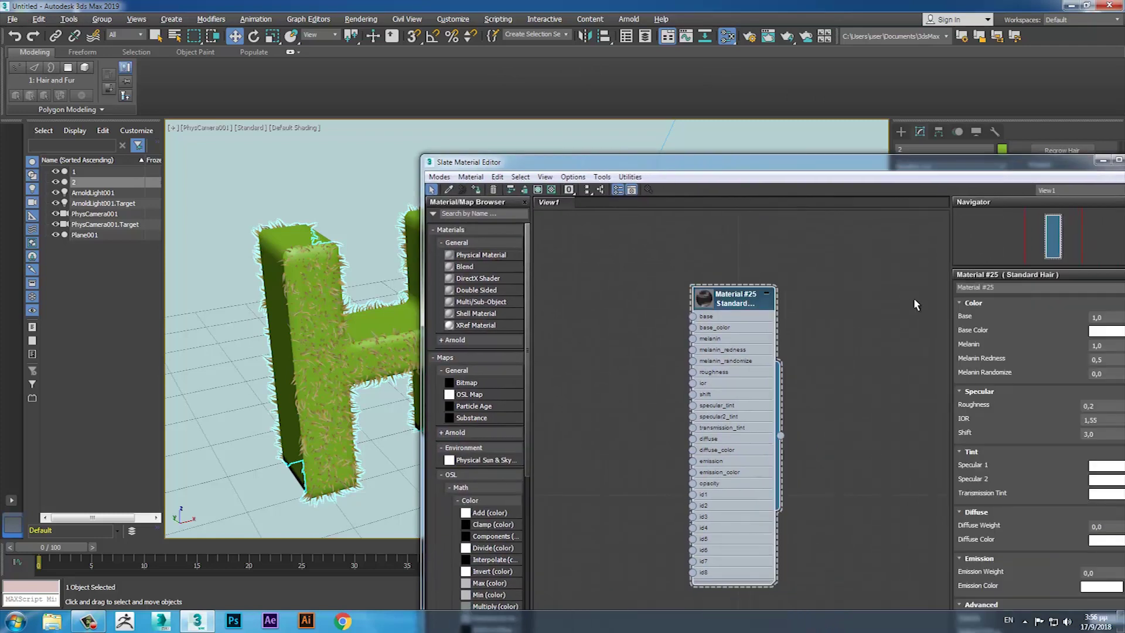
click(997, 287)
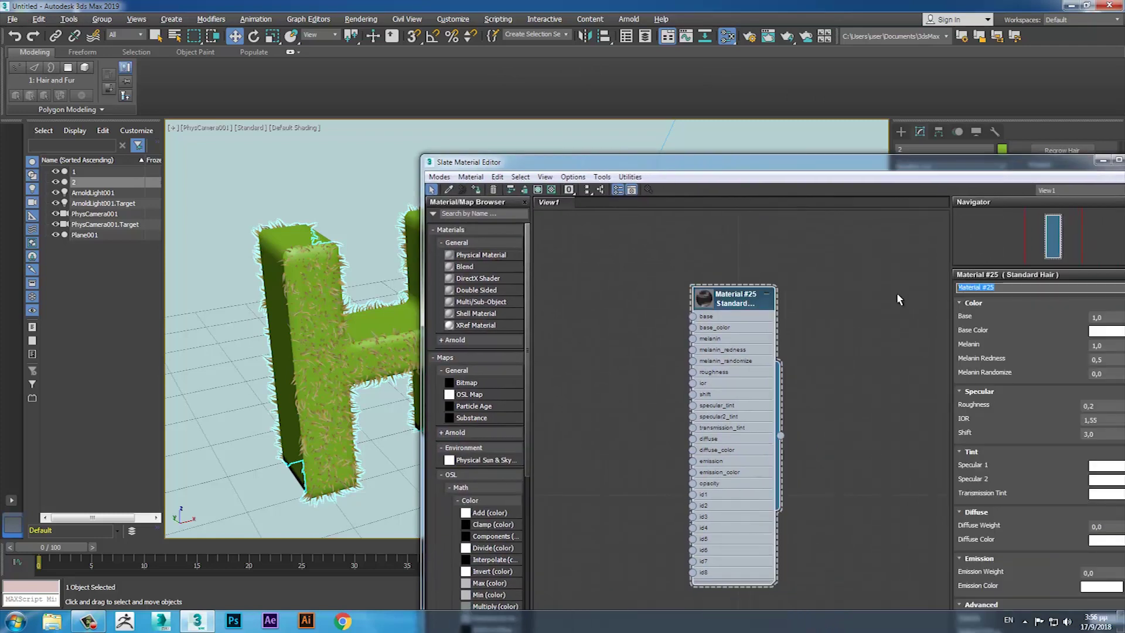
text(2)
key(Return)
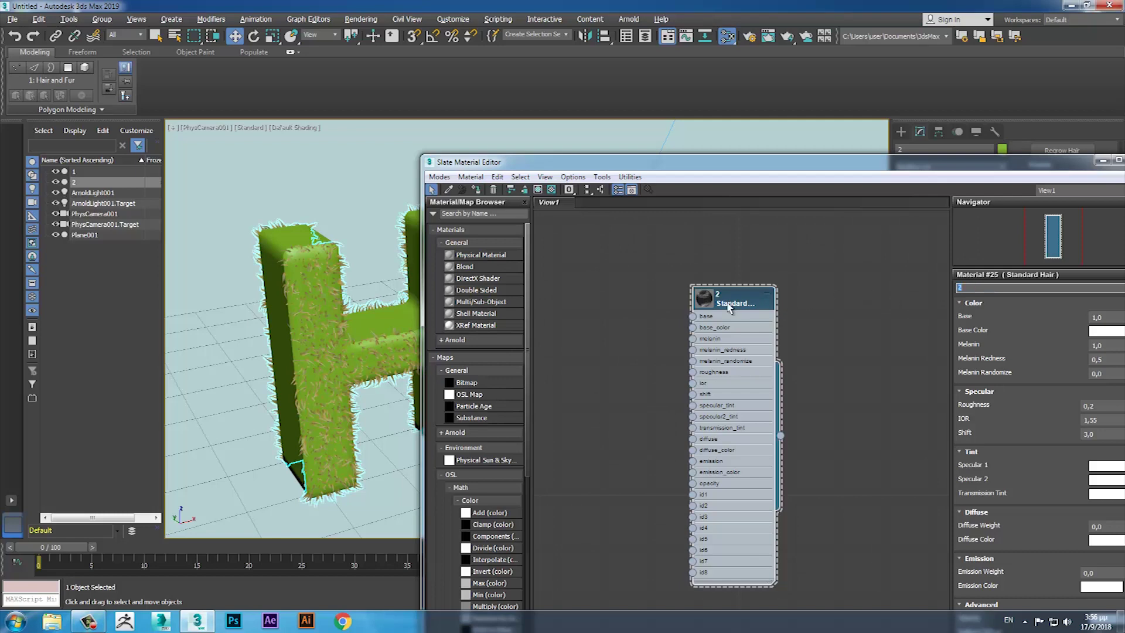
right_click(726, 302)
click(771, 322)
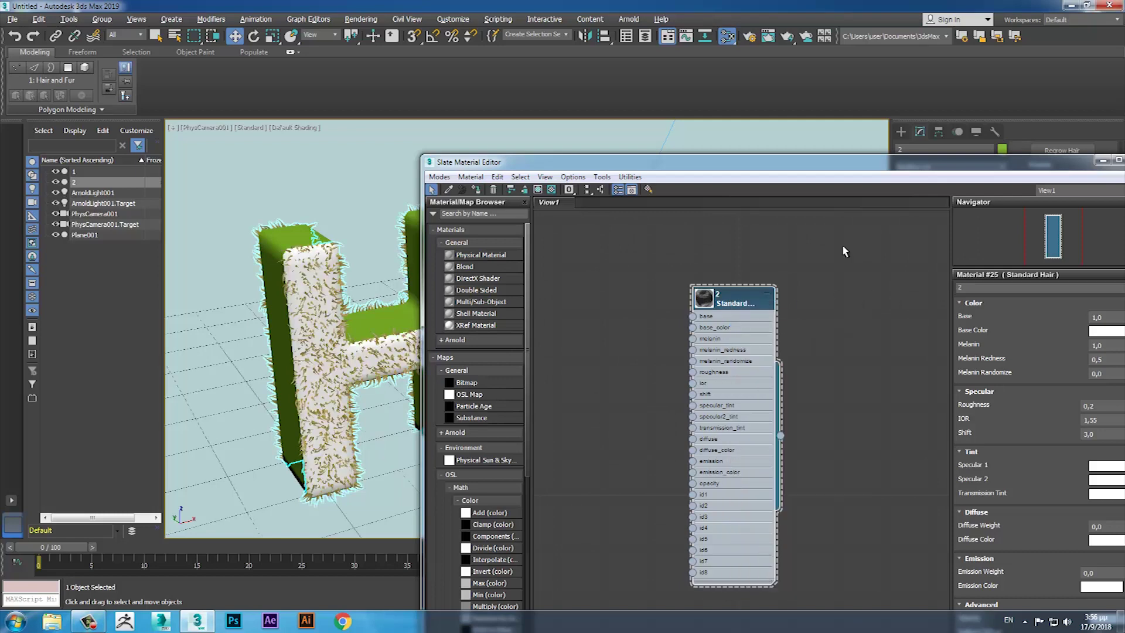
drag(798, 168, 796, 180)
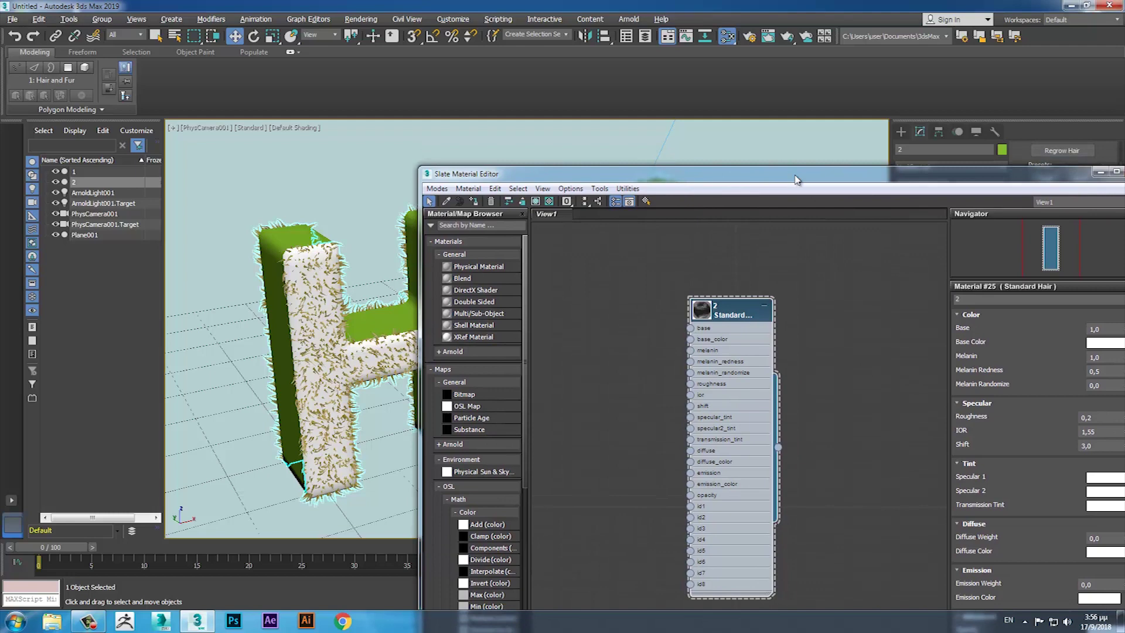
Step: Enable Apply Shader, instance material 2 as the fur's custom shader, and start a production render
drag(763, 179, 404, 96)
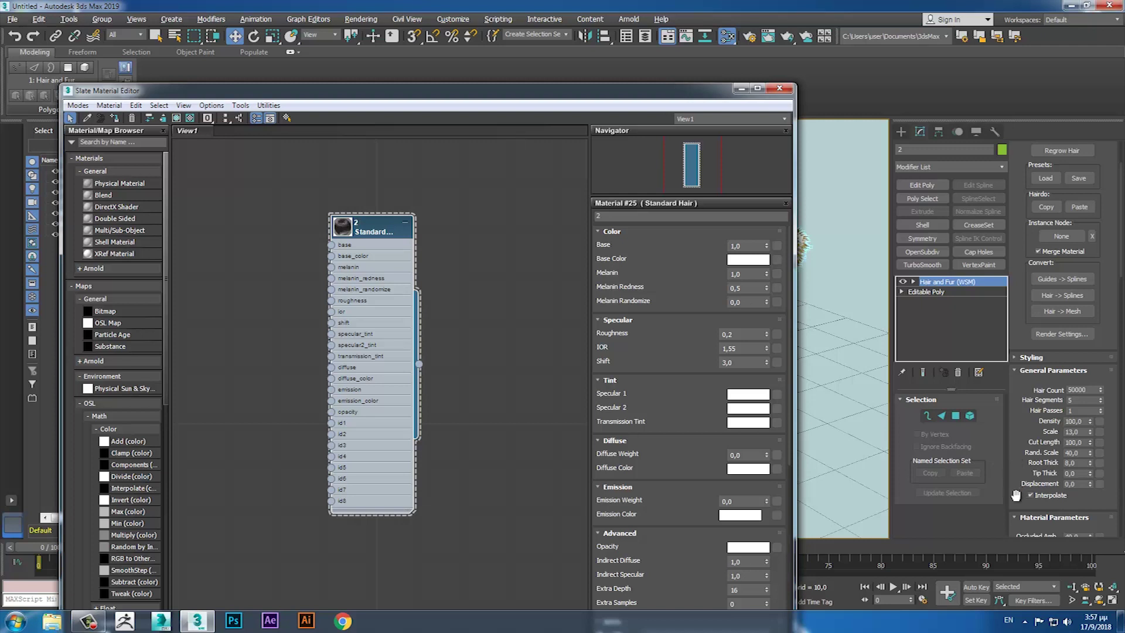
drag(1013, 472, 997, 220)
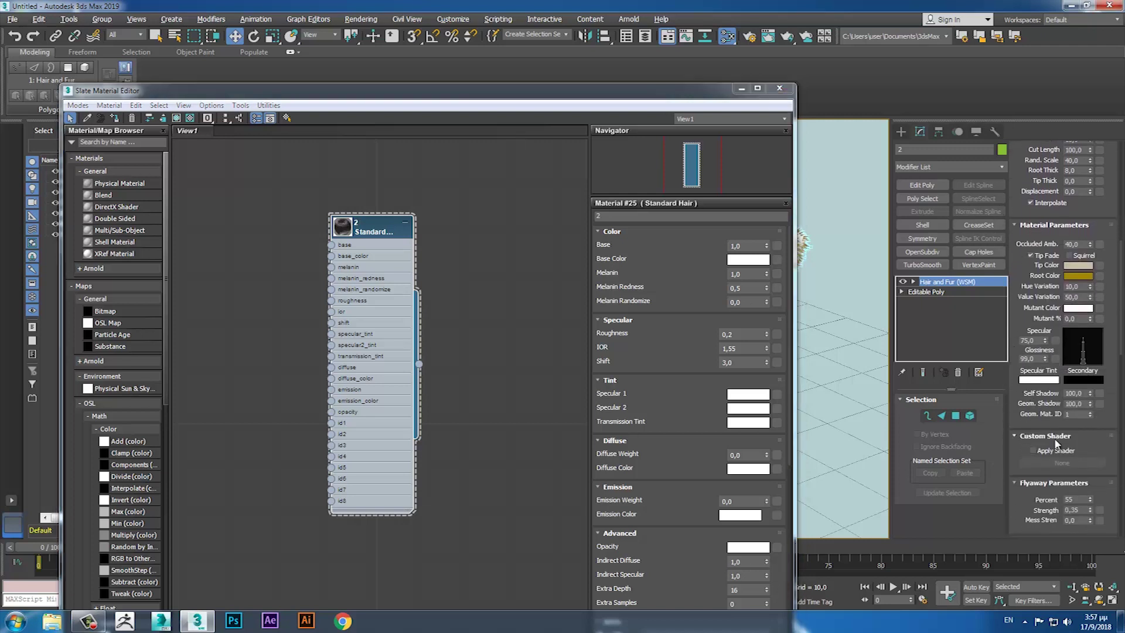
click(1033, 450)
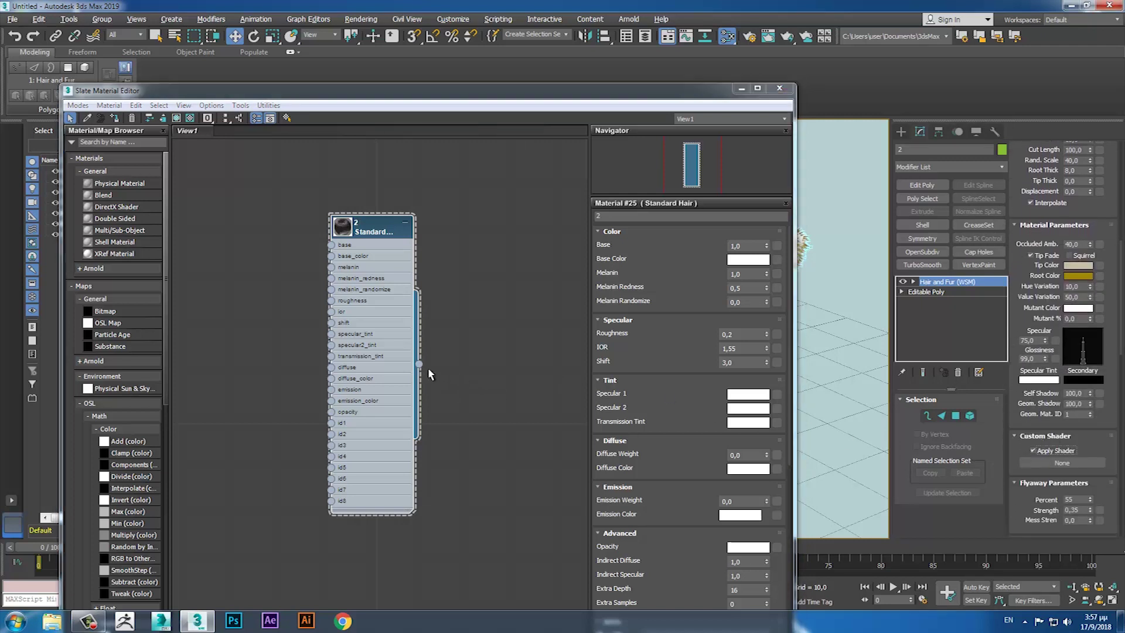
drag(419, 368, 1031, 462)
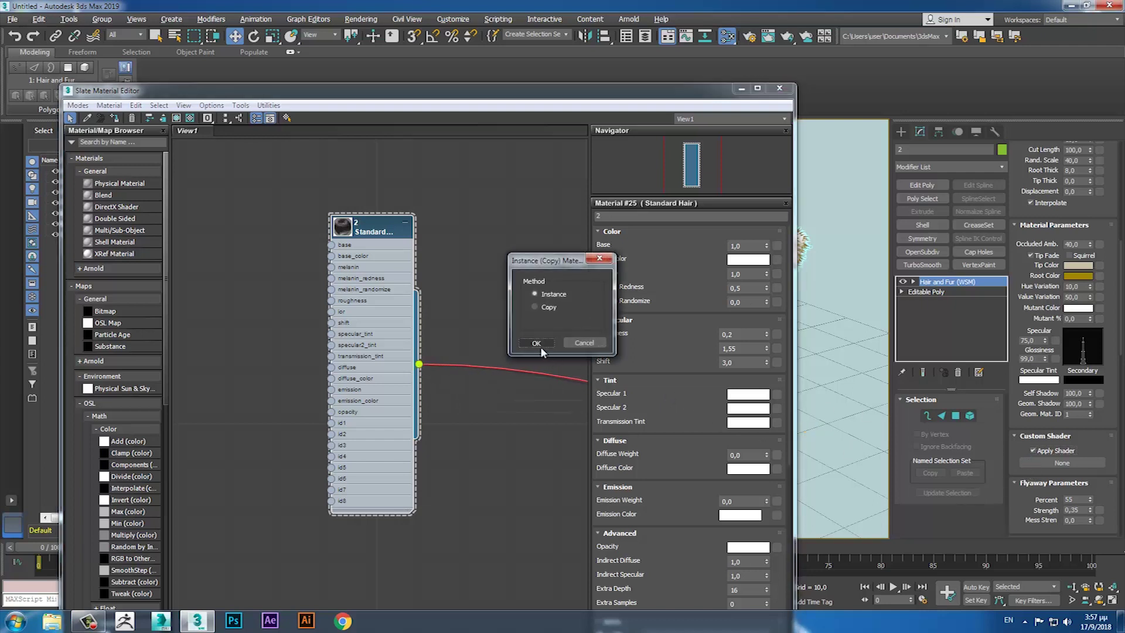
click(540, 347)
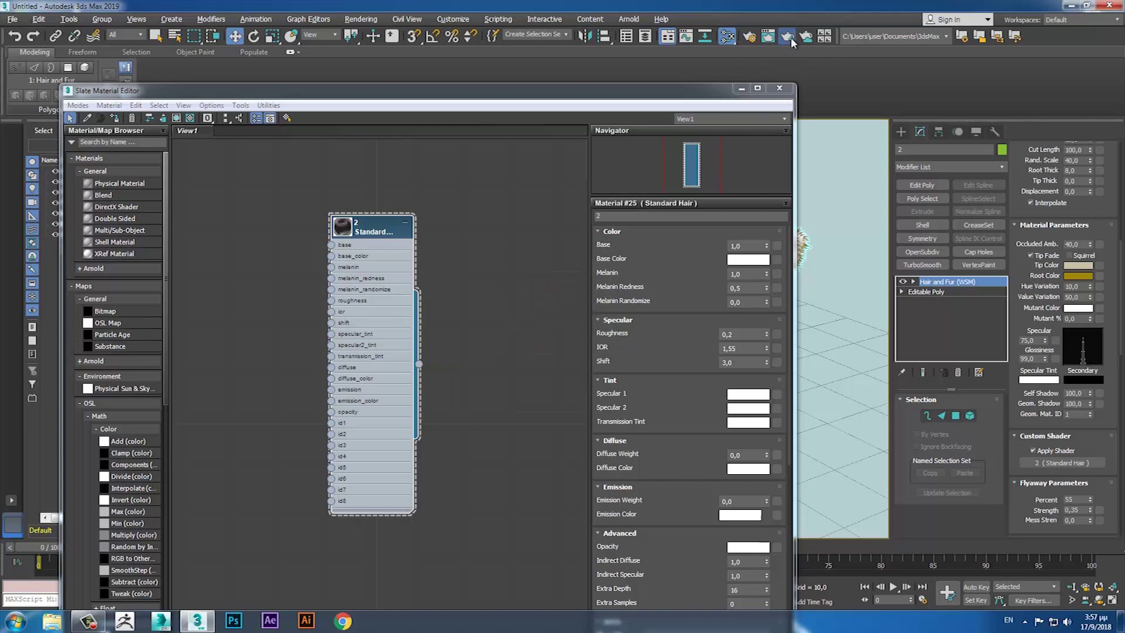
click(788, 37)
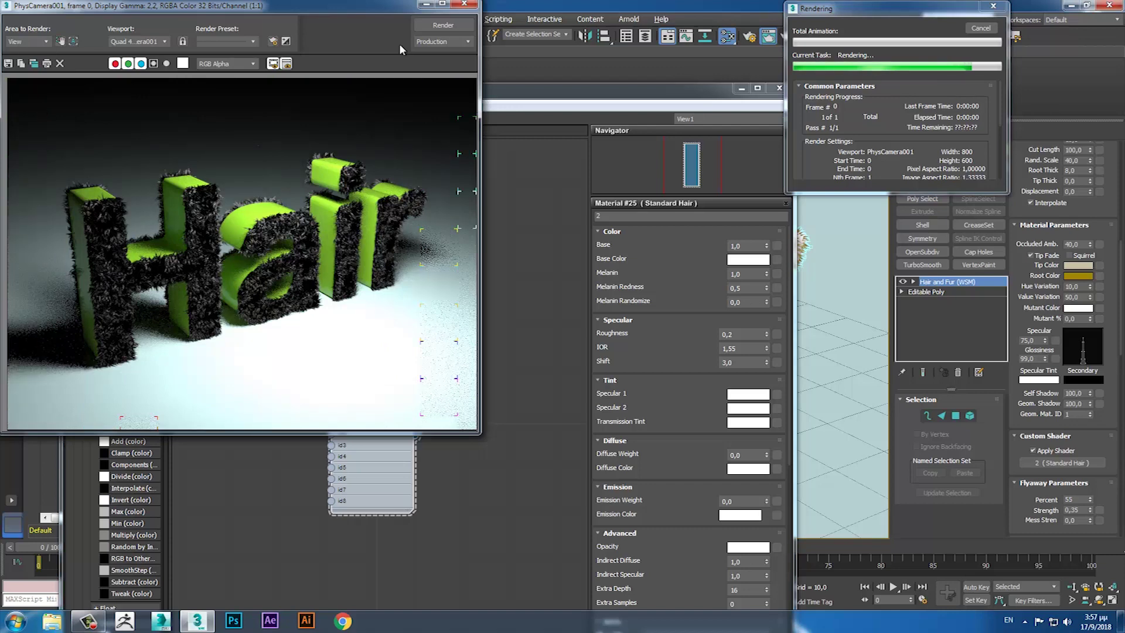
Step: Close the Rendered Frame Window once the furry Hair text render finishes
click(464, 5)
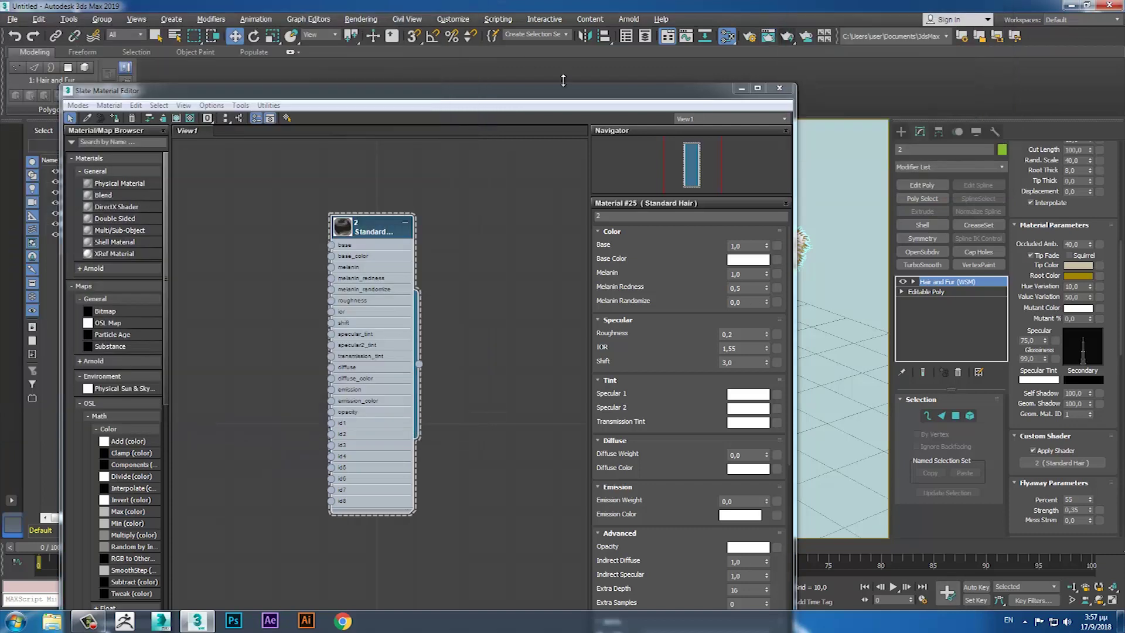
Step: Clone Standard Hair material 2 as a new node, Material #26
drag(623, 96, 845, 105)
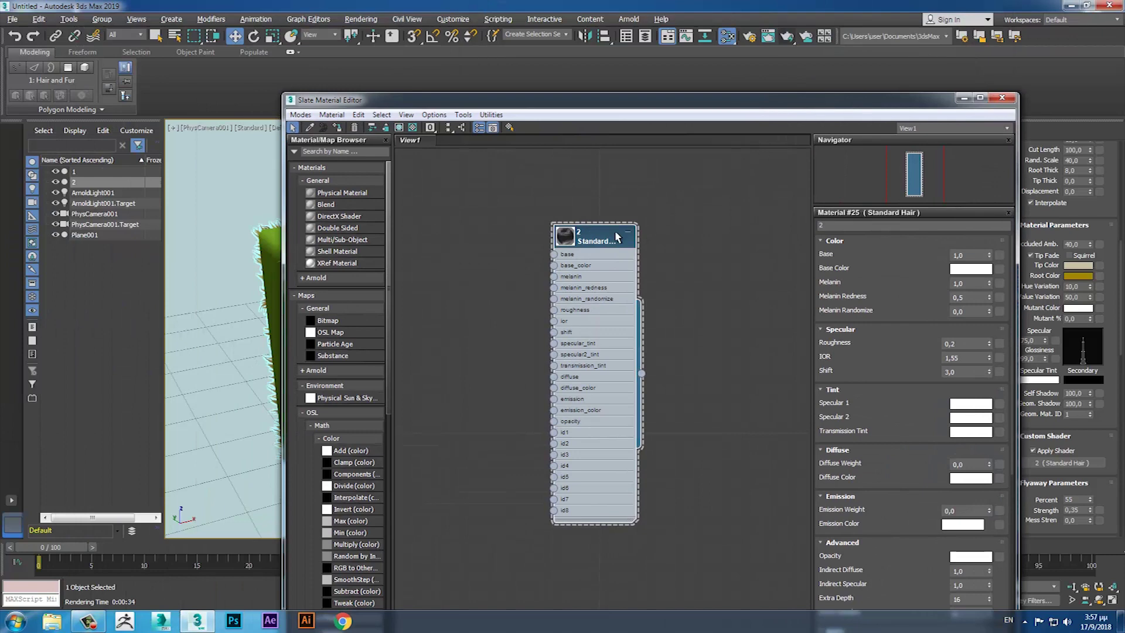
shift+drag(615, 235, 511, 216)
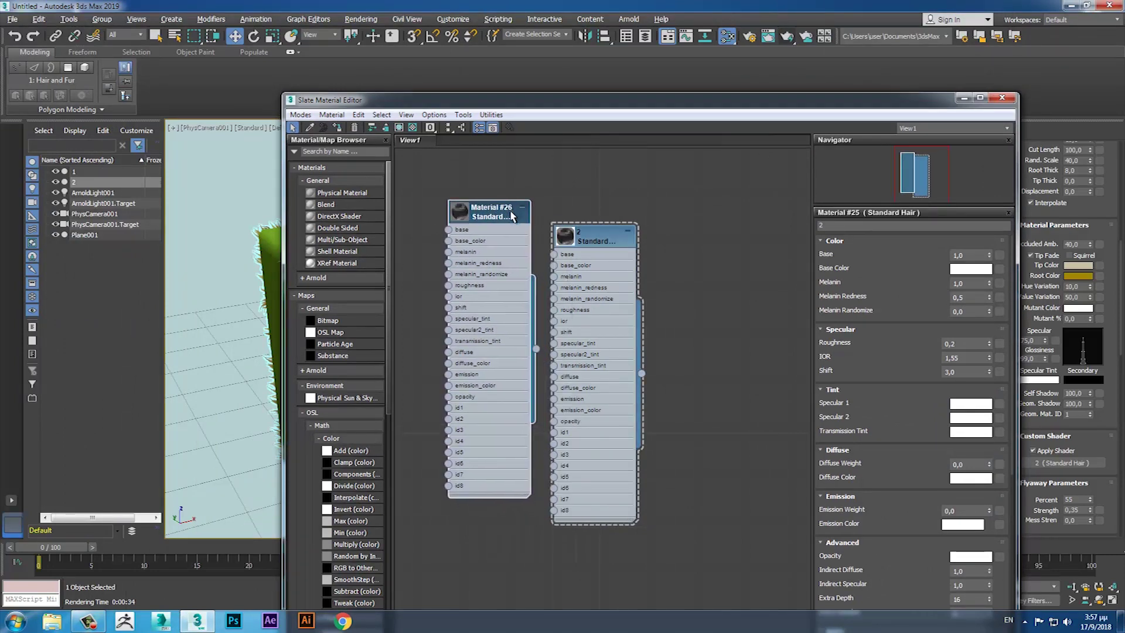
click(511, 215)
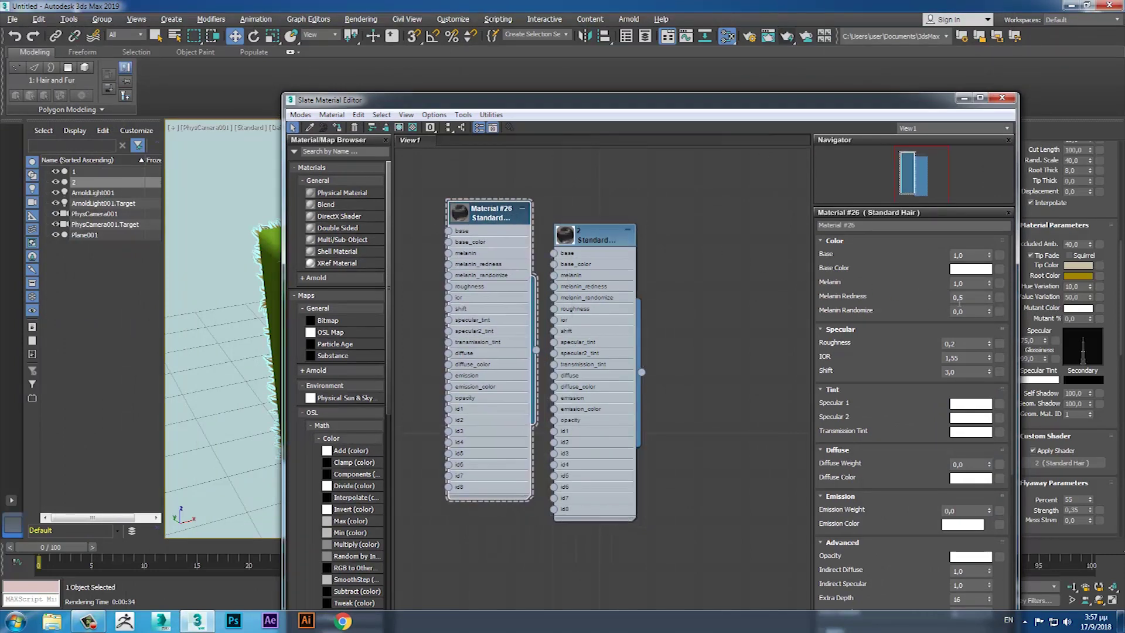
Step: Set Material #26 to Melanin 0,12 and Melanin Randomize 0,48, then select letter object 1
drag(989, 283, 987, 306)
drag(987, 323, 988, 327)
drag(990, 312, 989, 297)
drag(989, 304, 989, 299)
click(82, 171)
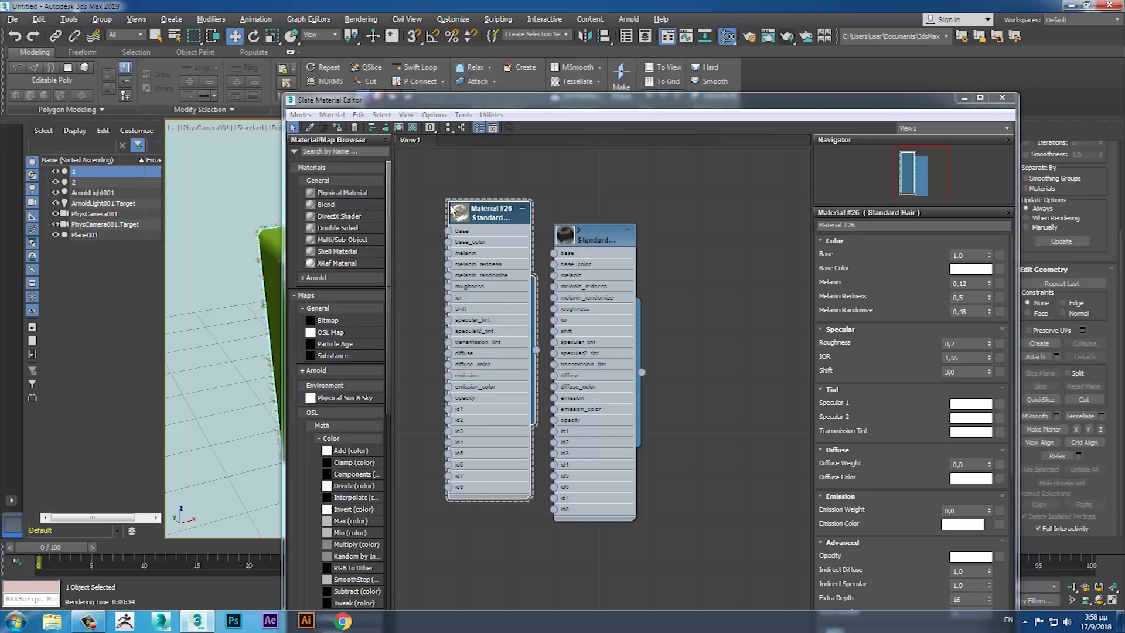
drag(771, 106, 512, 481)
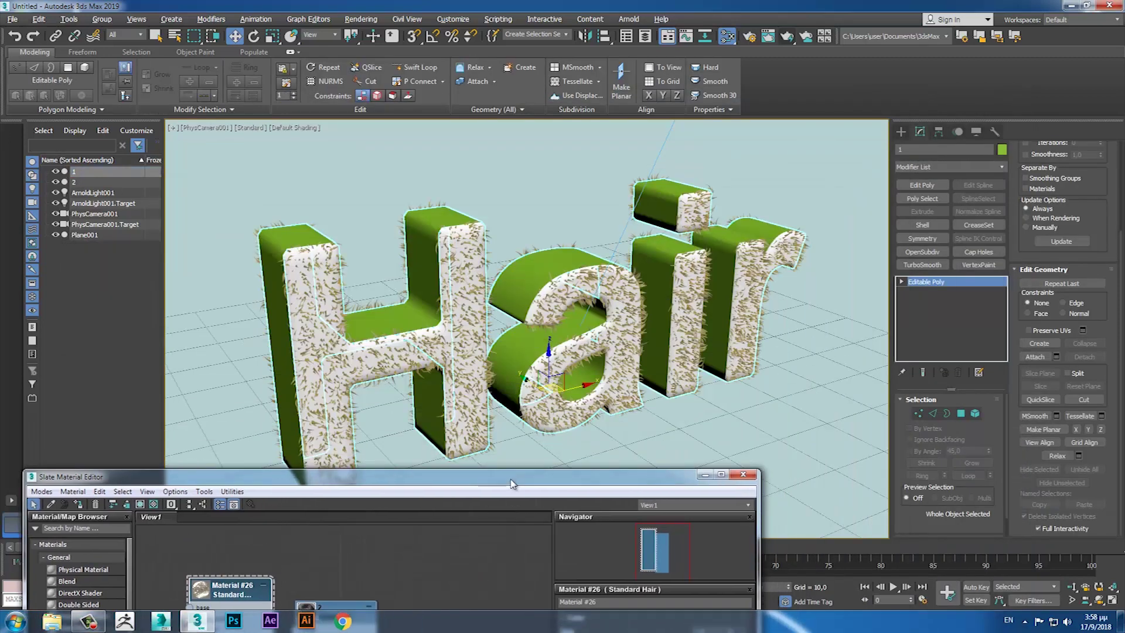
Step: Copy the Hair and Fur modifier onto the letter-side object 1 and select it
click(702, 285)
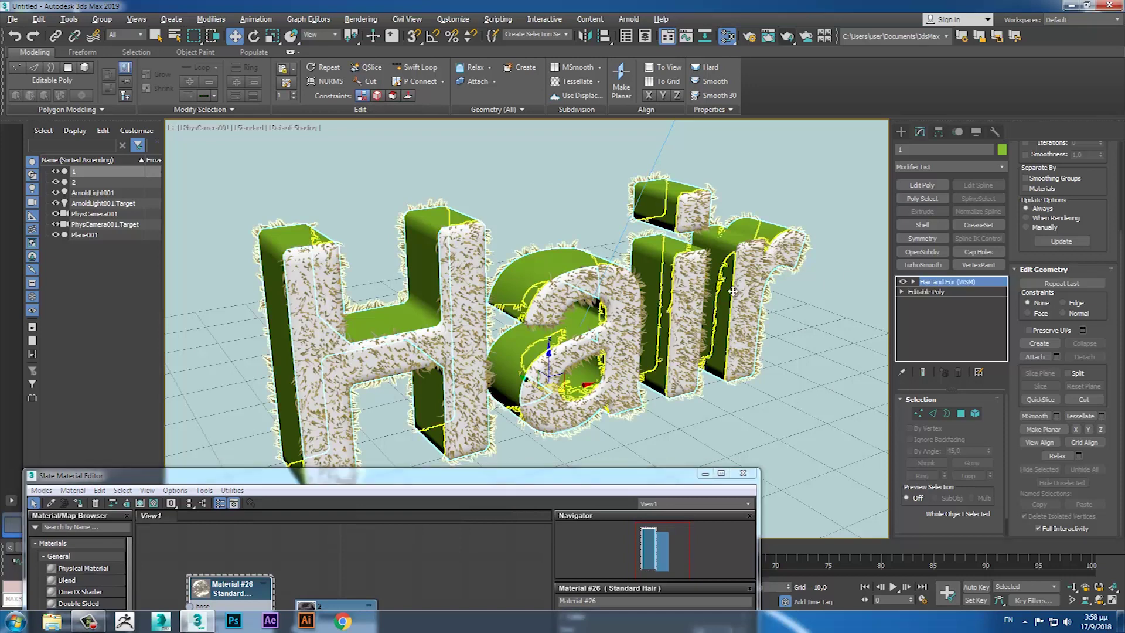
drag(933, 286, 730, 245)
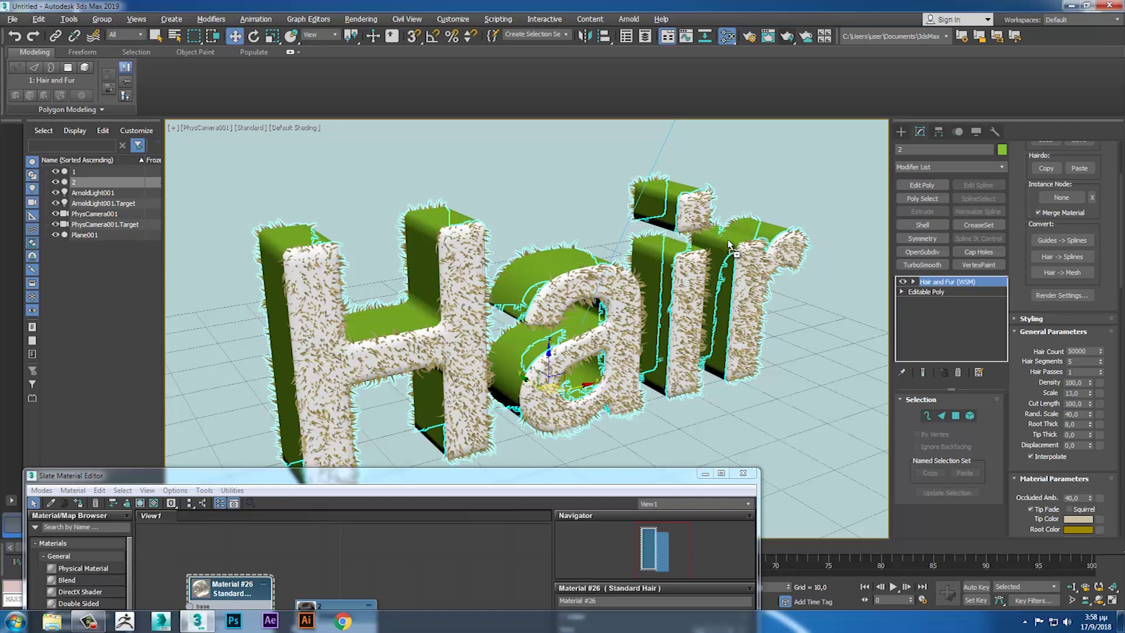
click(729, 245)
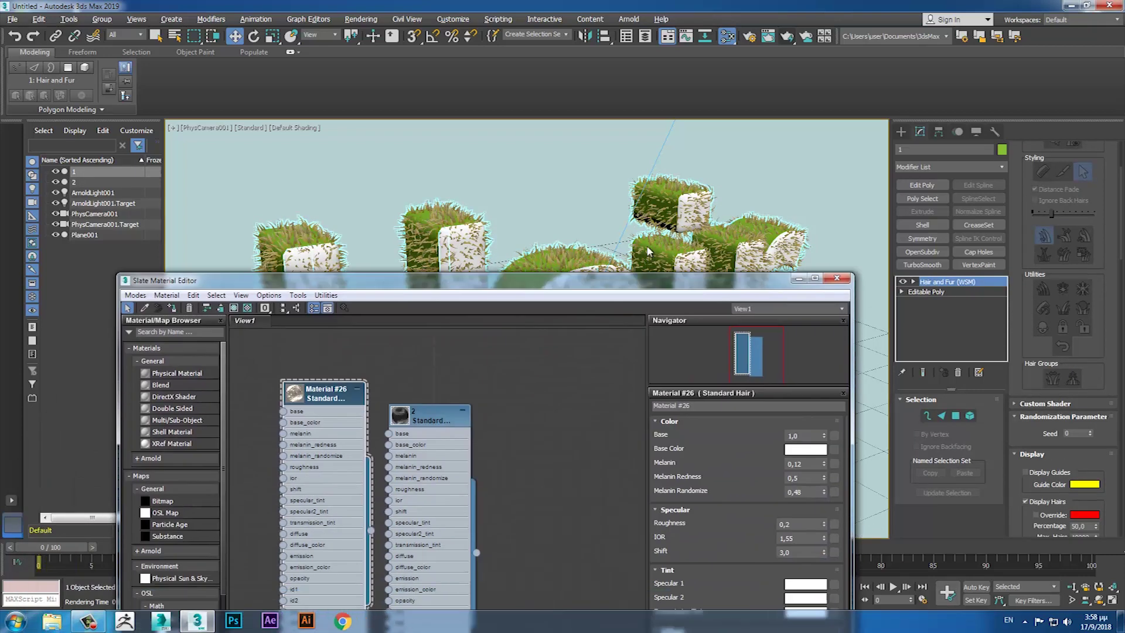
Step: Bring up the material editor and Material #26's node options alongside the Hair and Fur panel
drag(552, 481, 643, 164)
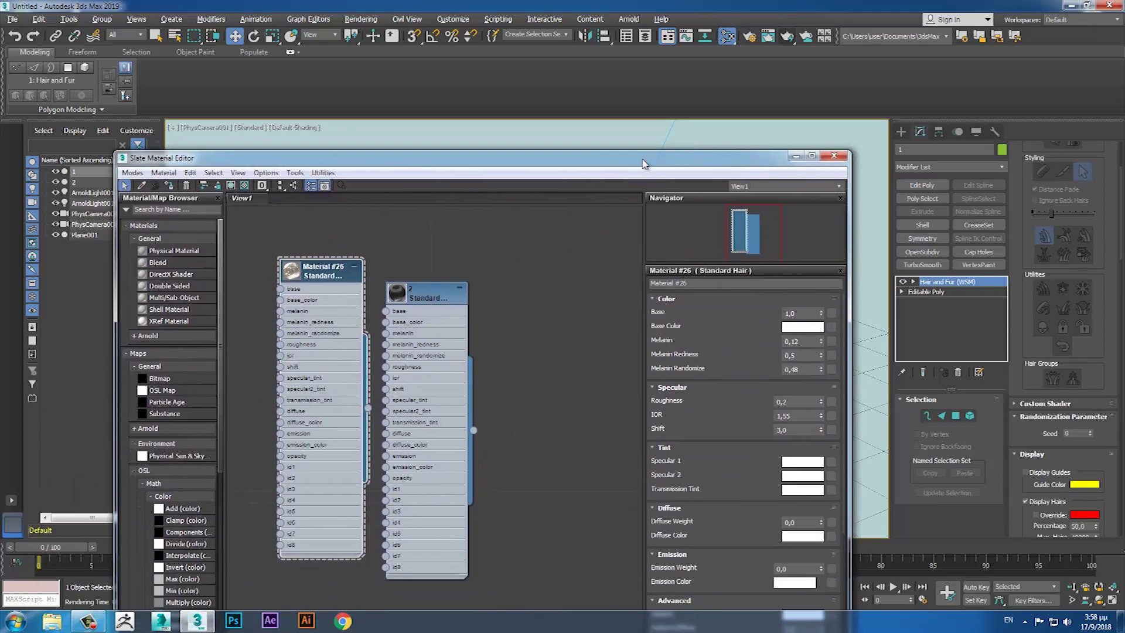
right_click(341, 266)
click(373, 279)
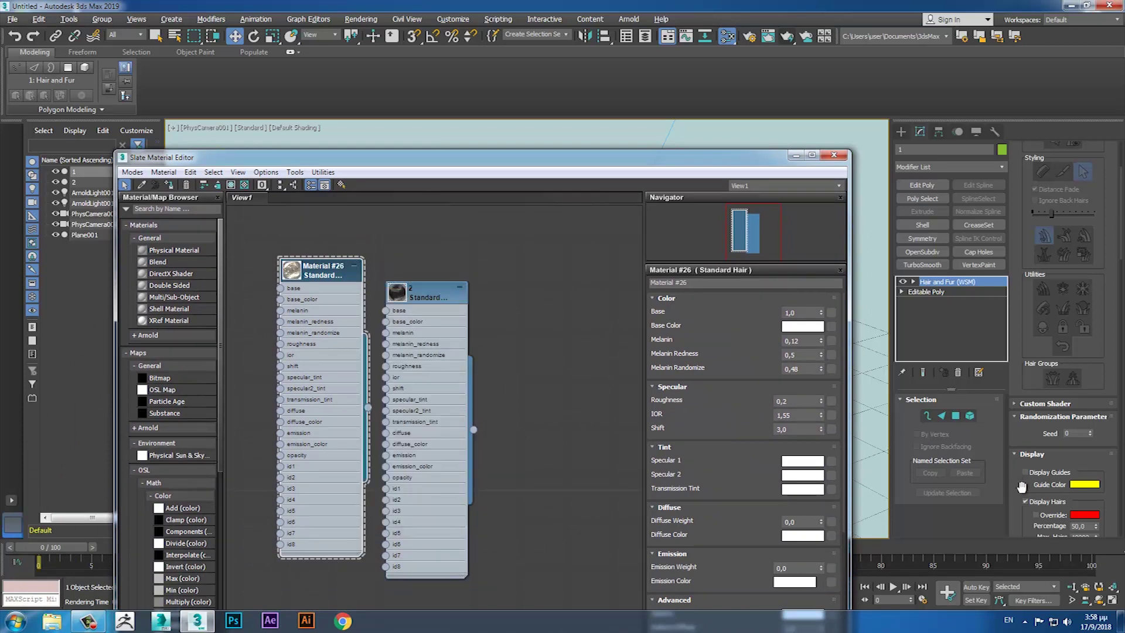
drag(1021, 486, 986, 98)
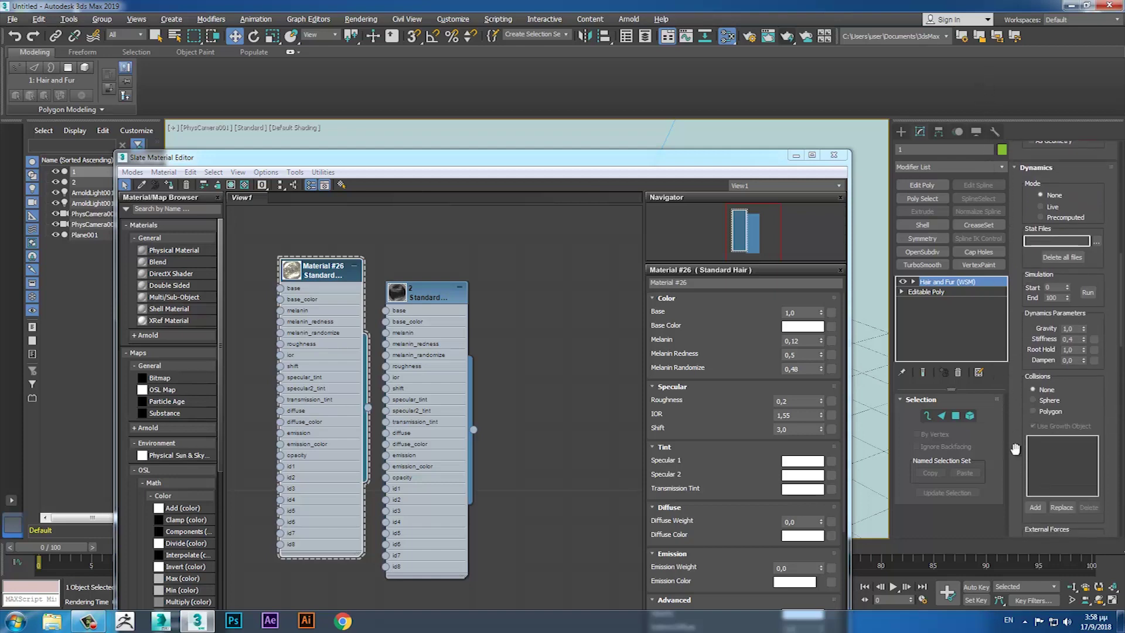
drag(1015, 448, 999, 8)
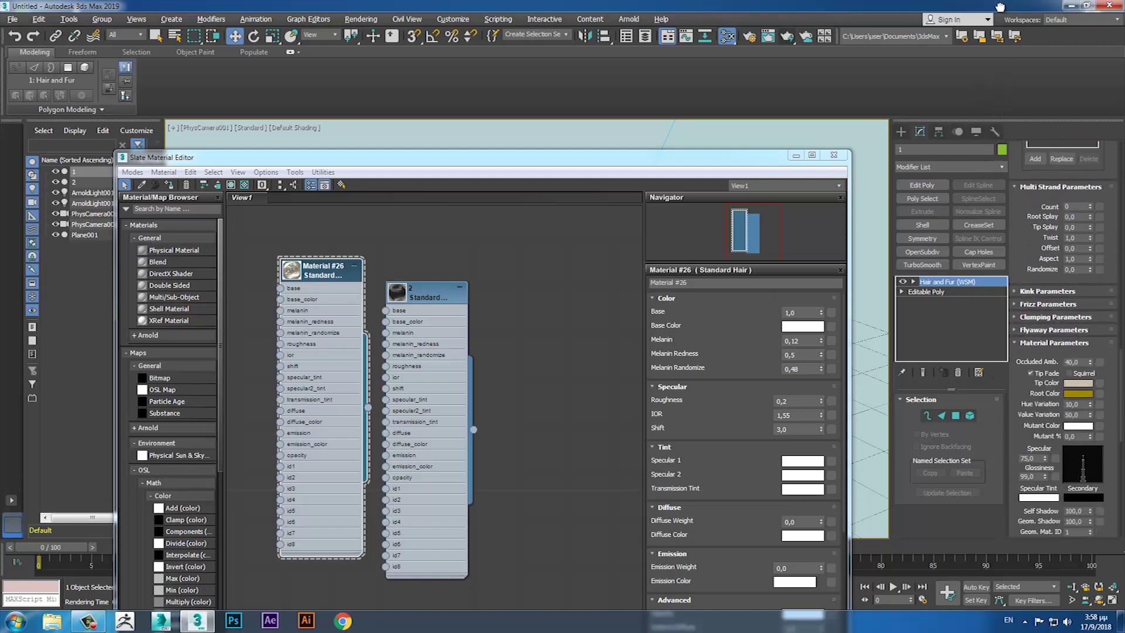
drag(1020, 498, 1015, 268)
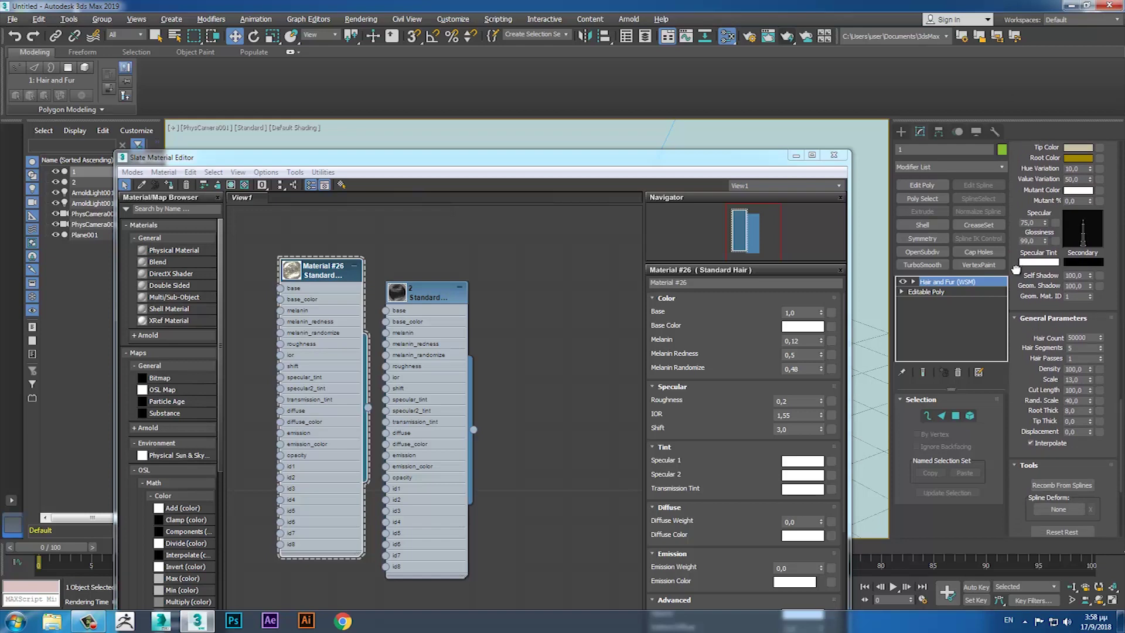
mouse_move(1015, 269)
mouse_down()
mouse_move(1011, 284)
mouse_move(1016, 59)
mouse_up()
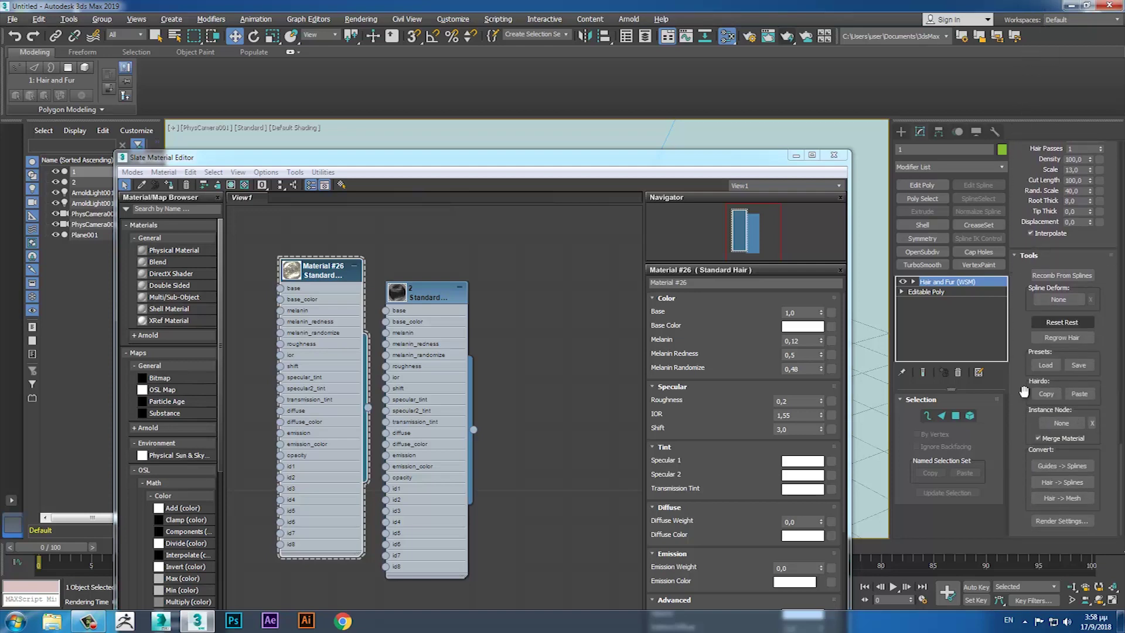
Step: Scroll the Hair and Fur parameters to reveal the Custom Shader rollout
scroll(1021, 467, up, 3)
scroll(1021, 466, up, 3)
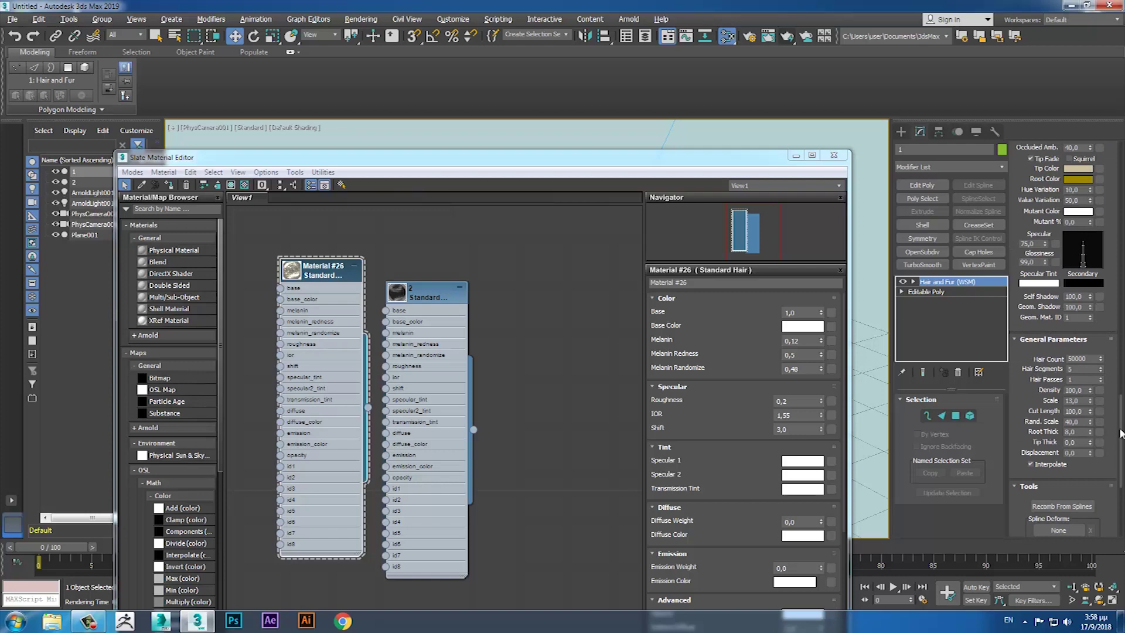
drag(1119, 434, 1119, 394)
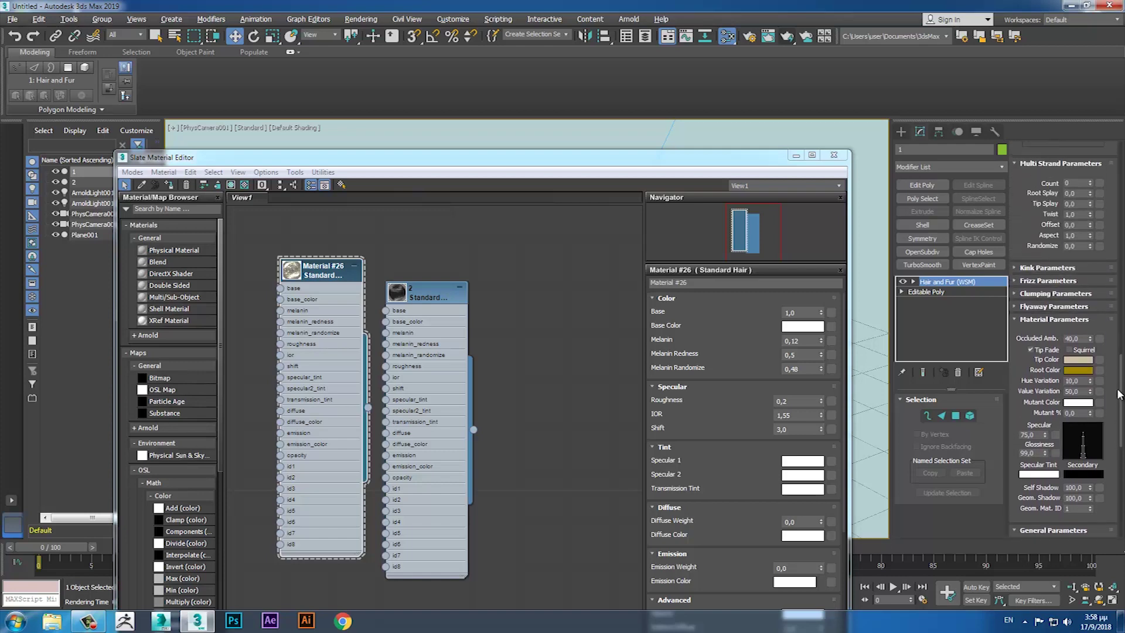
scroll(1113, 328, down, 10)
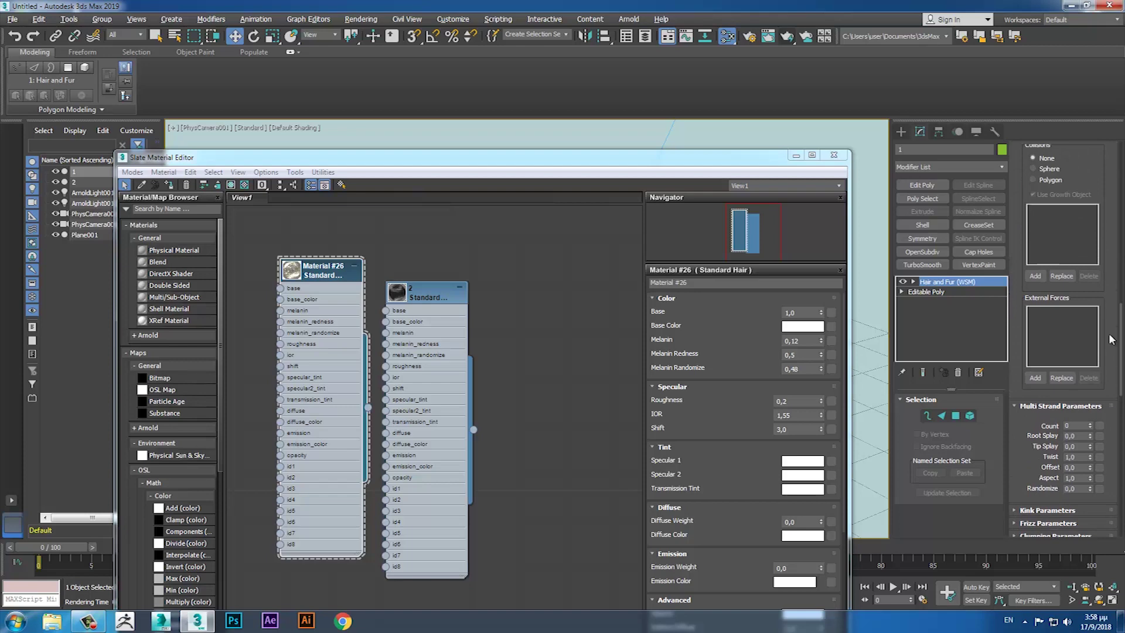
scroll(1111, 296, up, 3)
scroll(1111, 275, up, 2)
scroll(1111, 252, up, 2)
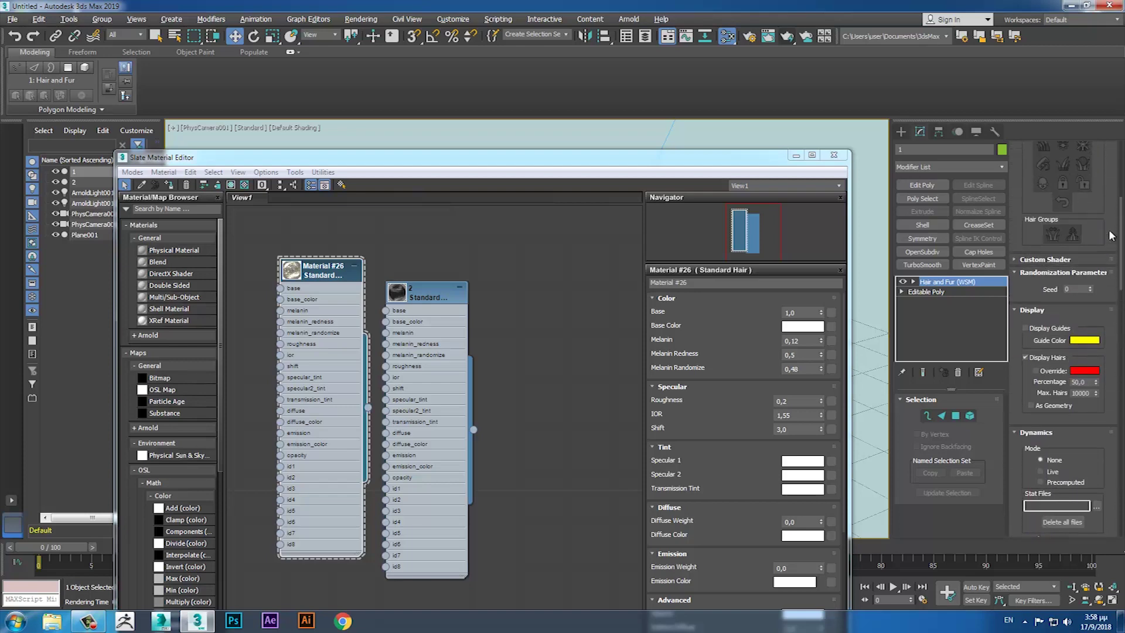
scroll(1110, 229, up, 2)
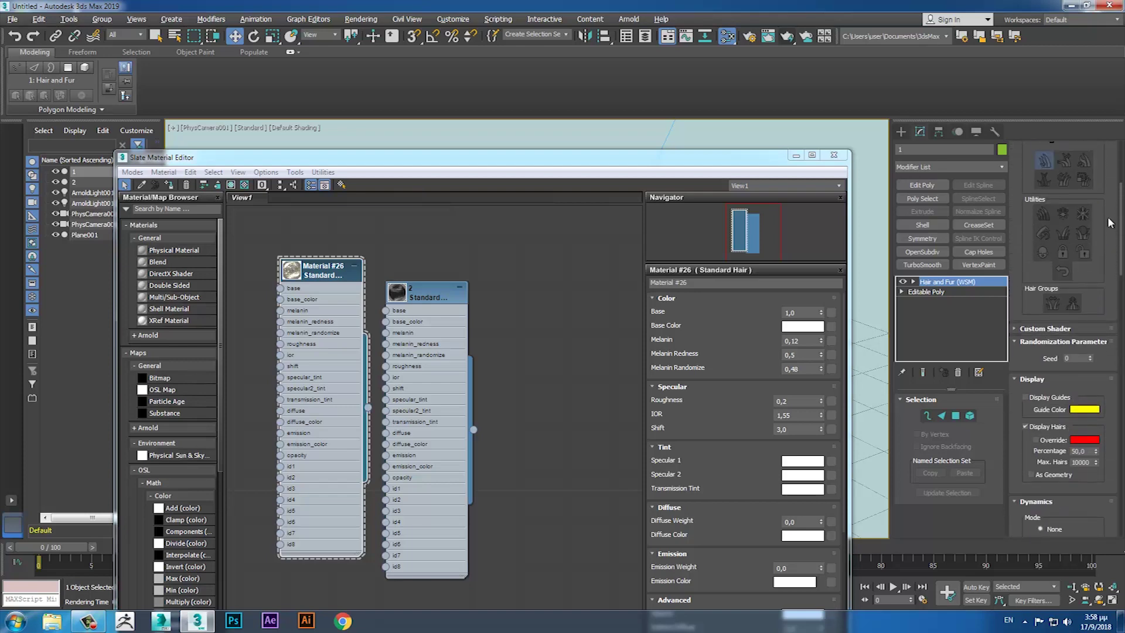
click(1021, 329)
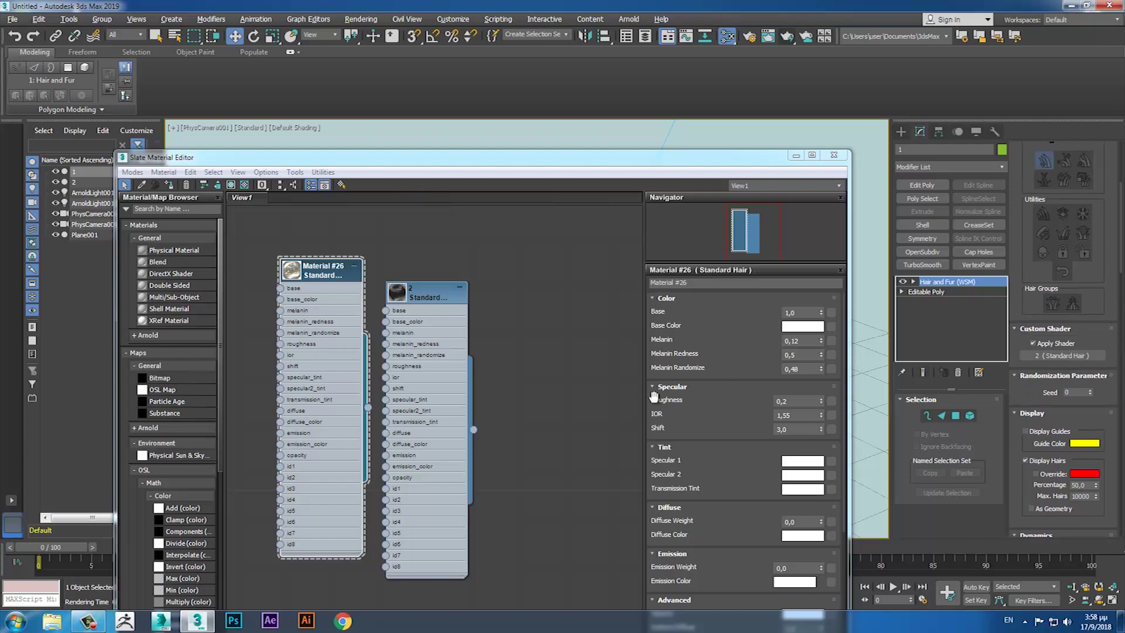
Step: Link Material #26 as an instanced custom shader for hair object 1
drag(367, 406, 1028, 380)
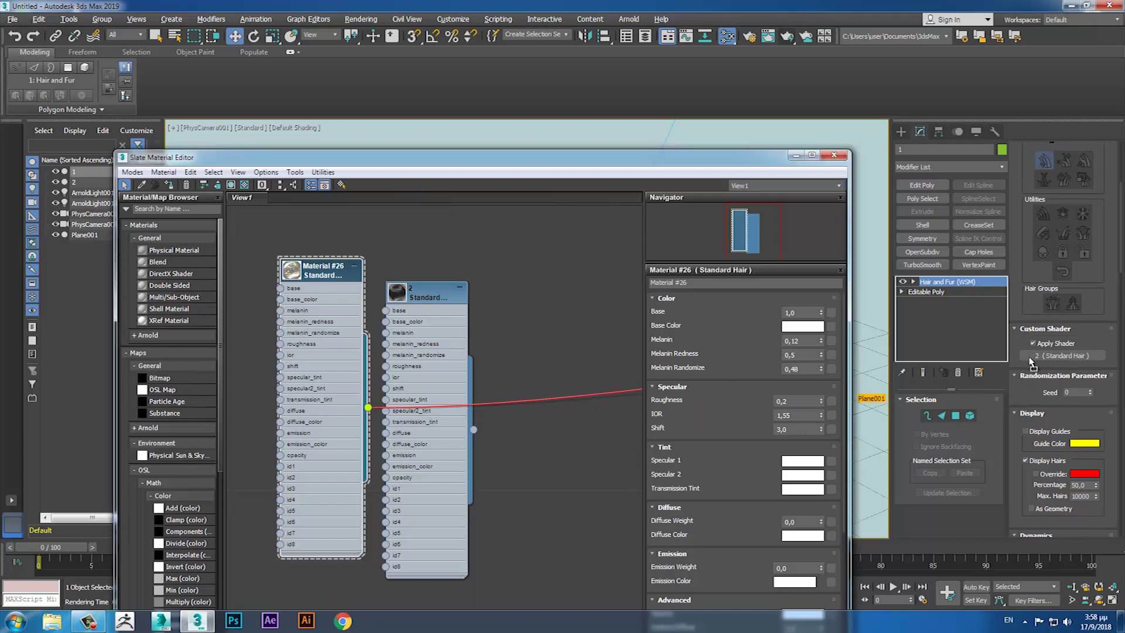
drag(1029, 380, 1034, 356)
click(535, 344)
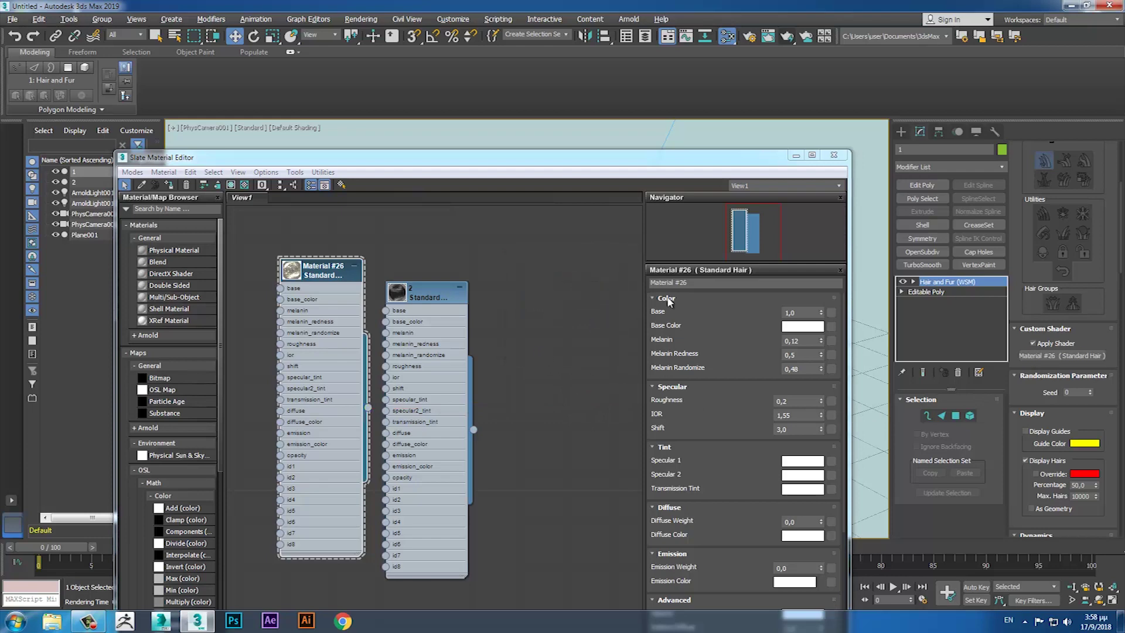
Step: Rename the material to '1', relink it as the instanced custom shader, and close the editor
click(687, 286)
text(1)
key(Return)
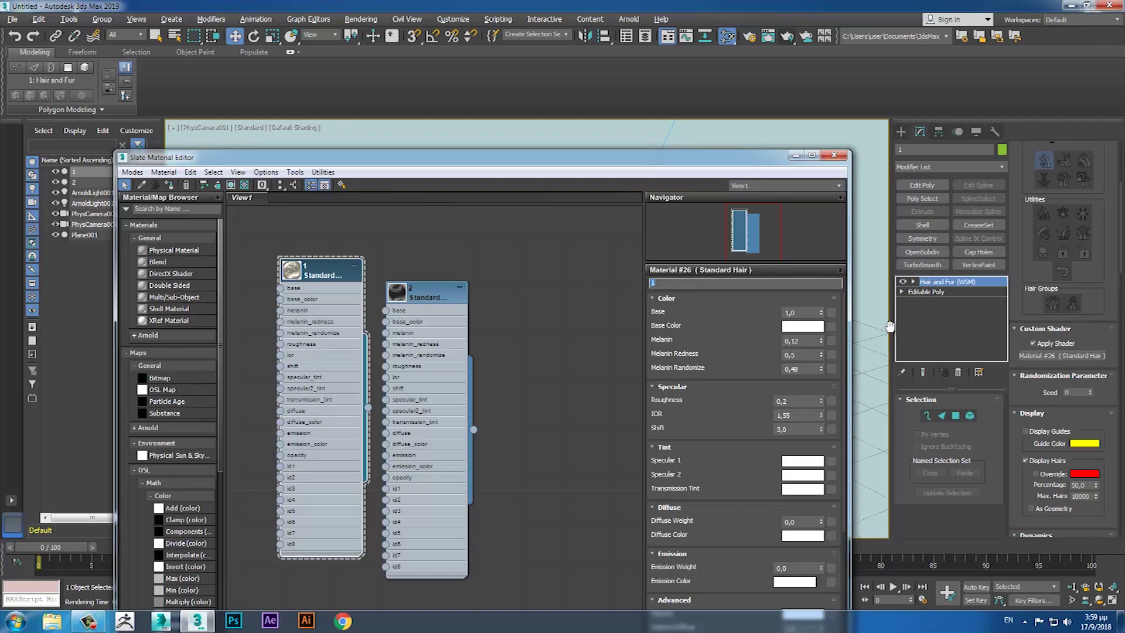
drag(368, 407, 1062, 356)
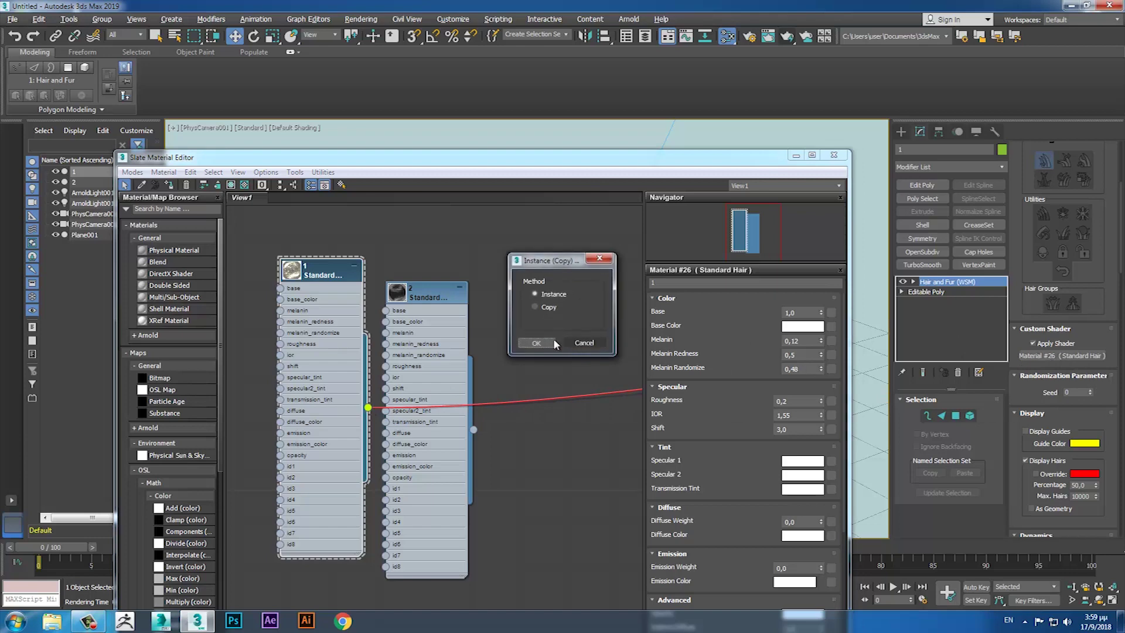
click(537, 343)
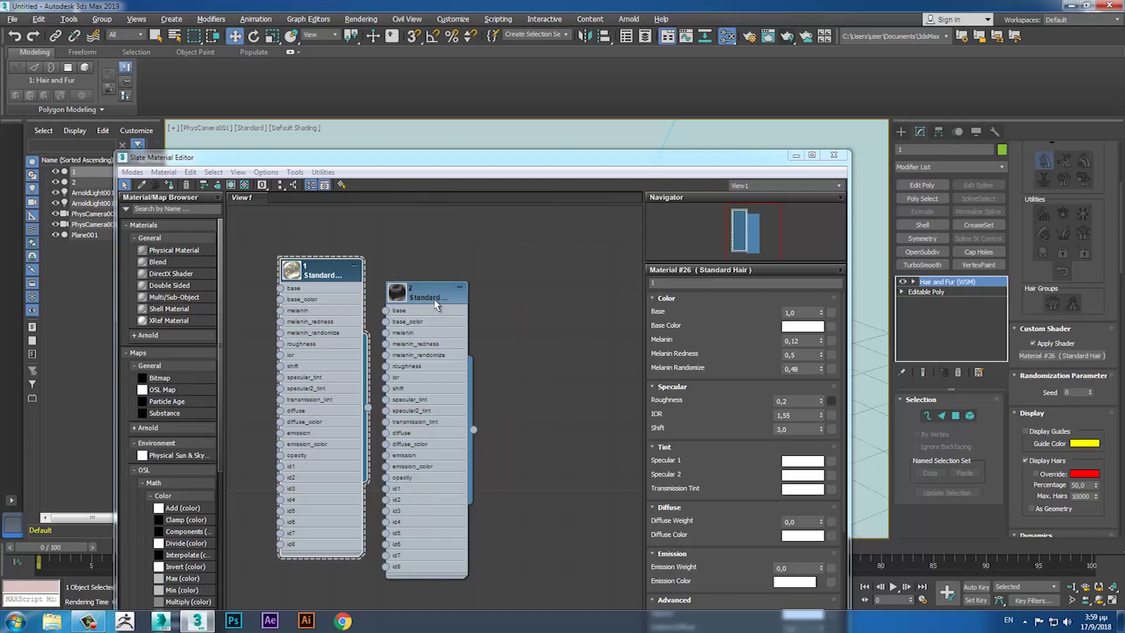
click(833, 154)
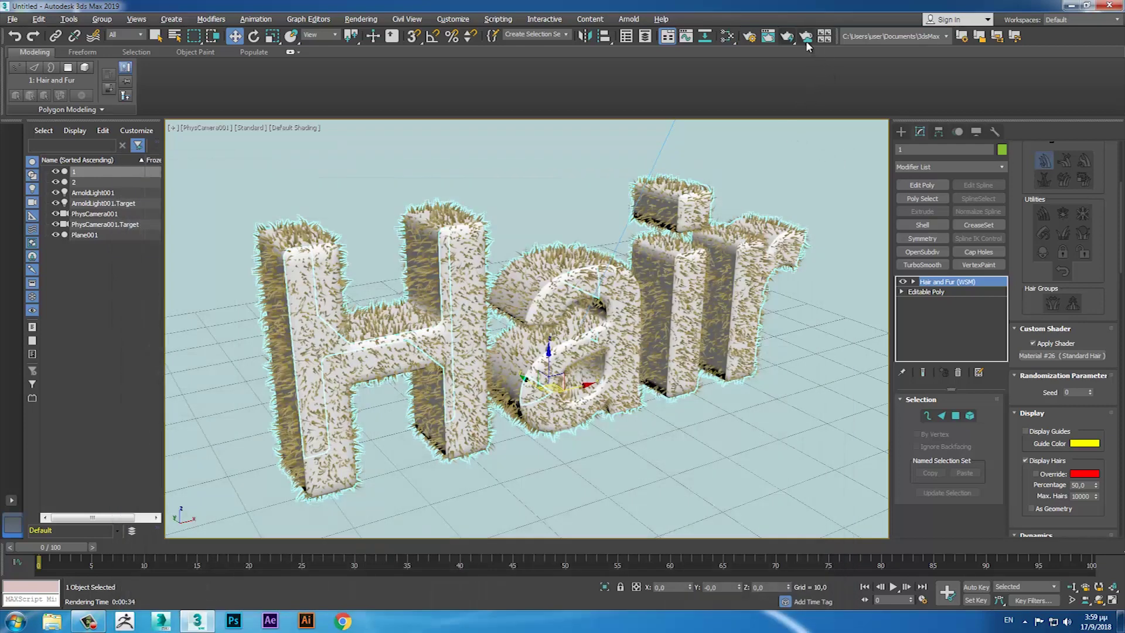
Step: Render the furry Hair text in Arnold, then select hair object 2 on the letter faces
click(788, 35)
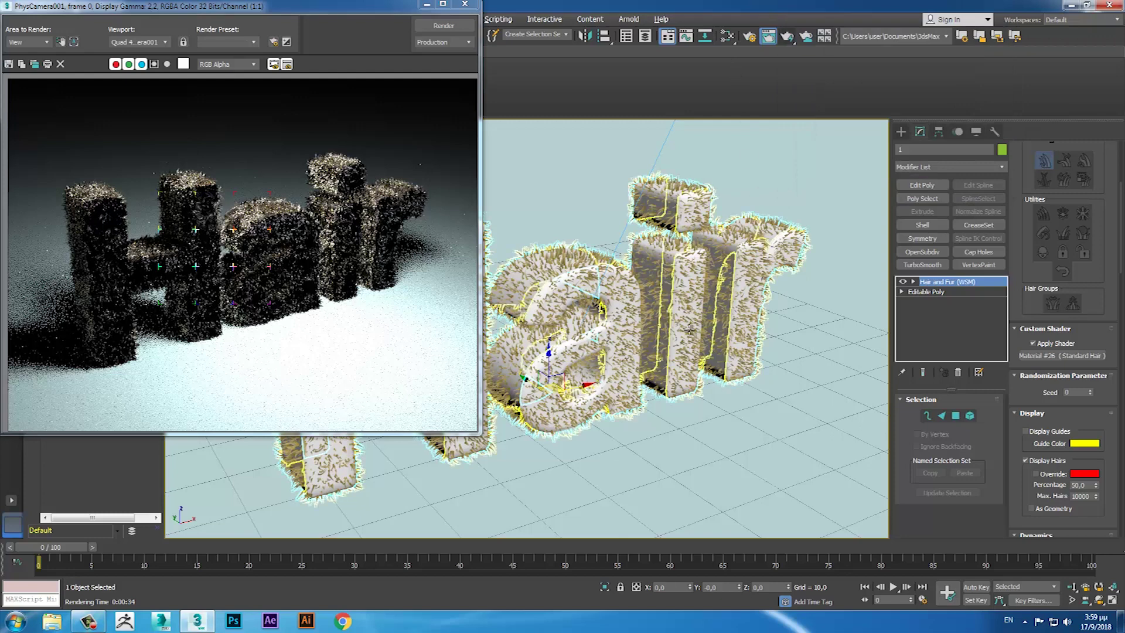
click(689, 330)
Step: Link Standard Hair material 2 as hair object 2's instanced custom shader
click(726, 37)
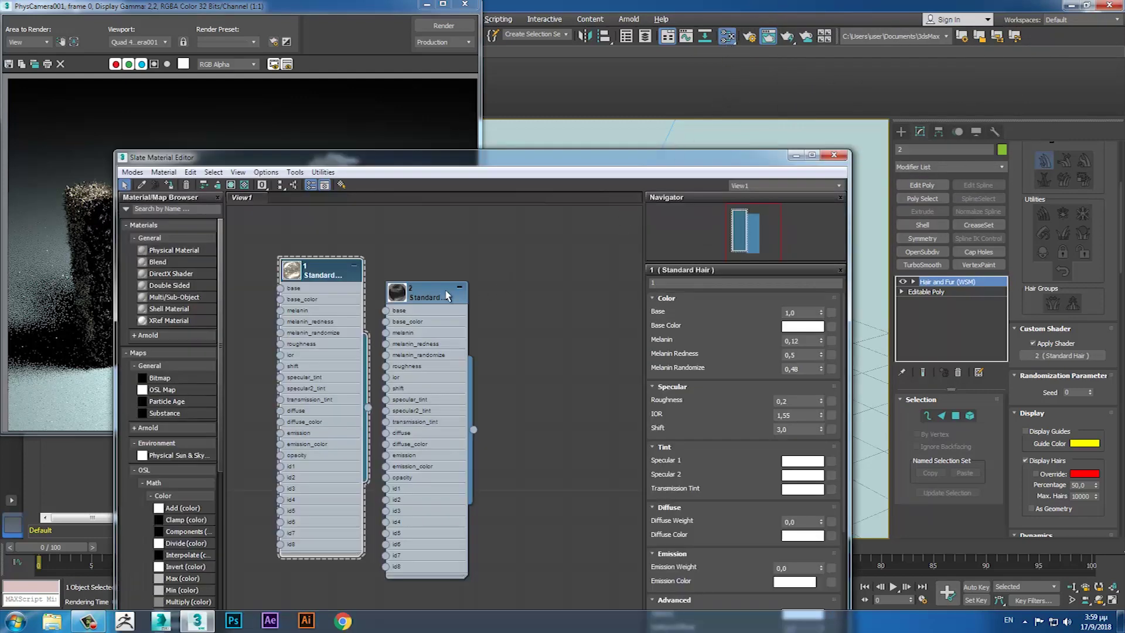
click(427, 297)
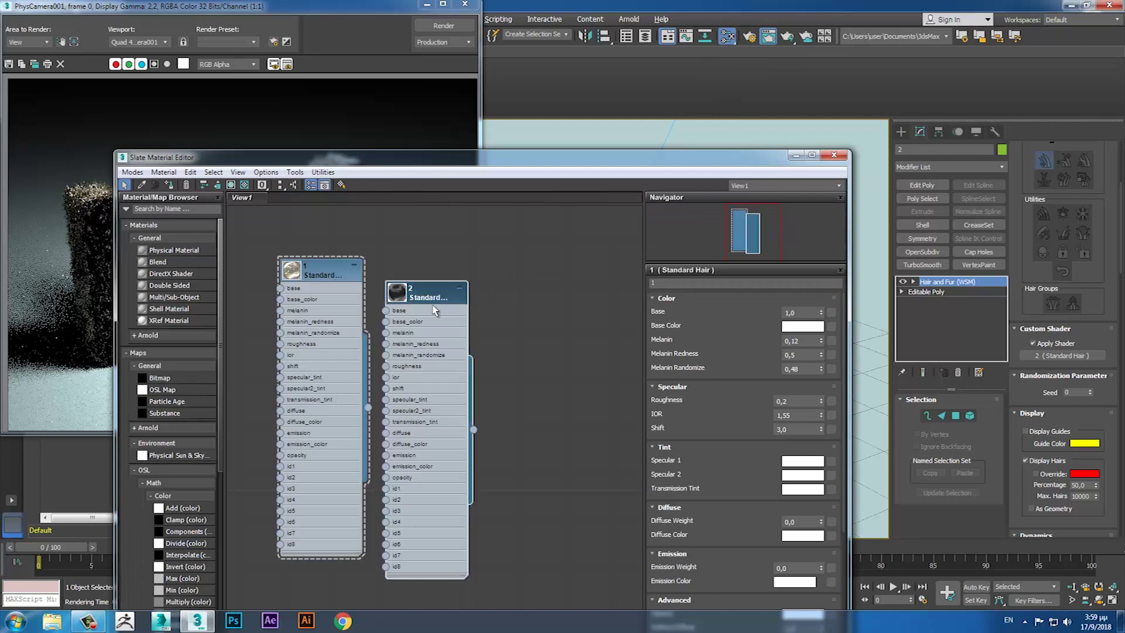
double_click(433, 299)
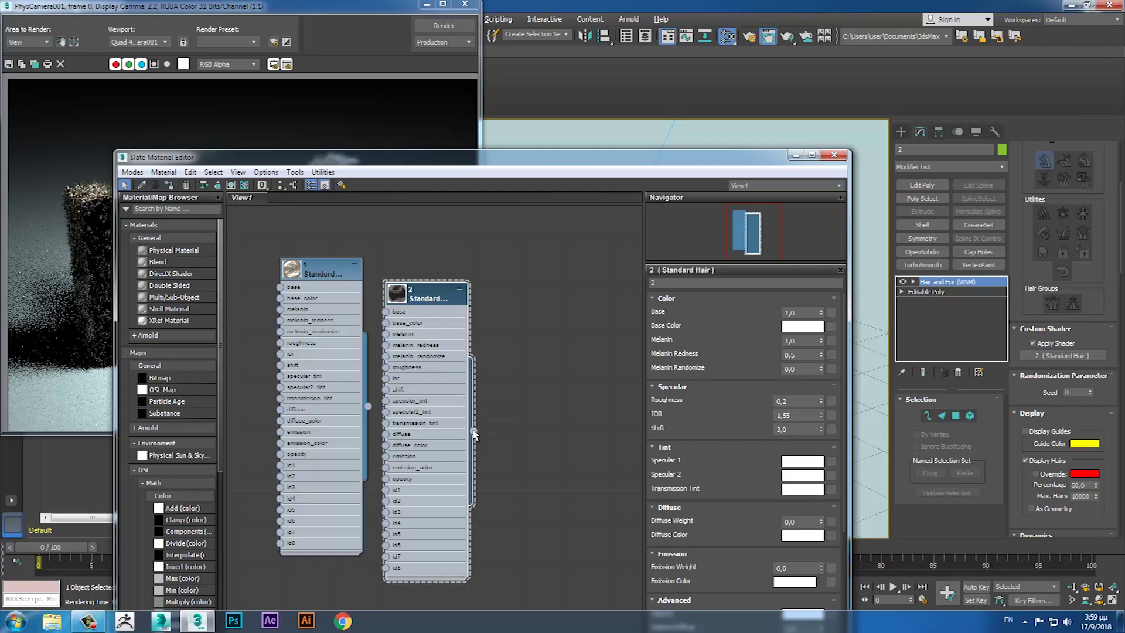
drag(474, 430, 1033, 358)
drag(1029, 361, 1031, 358)
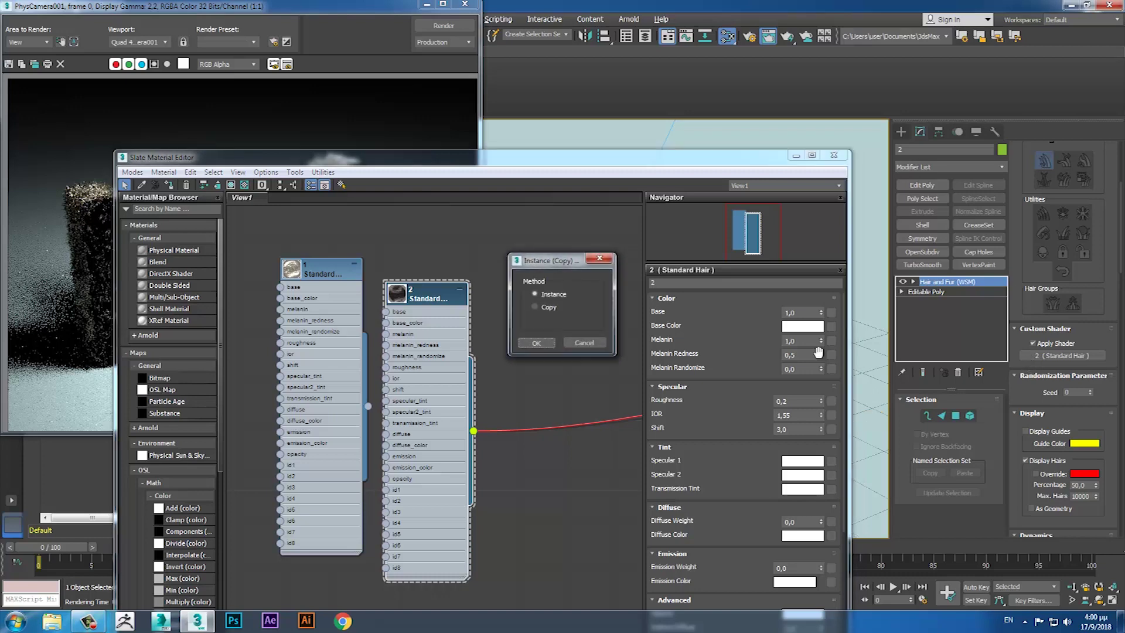
click(545, 340)
Step: Check hair object 1 and material node 1, close the editor, and start a new render
mouse_move(594, 157)
mouse_down()
mouse_move(562, 460)
mouse_move(561, 422)
mouse_up()
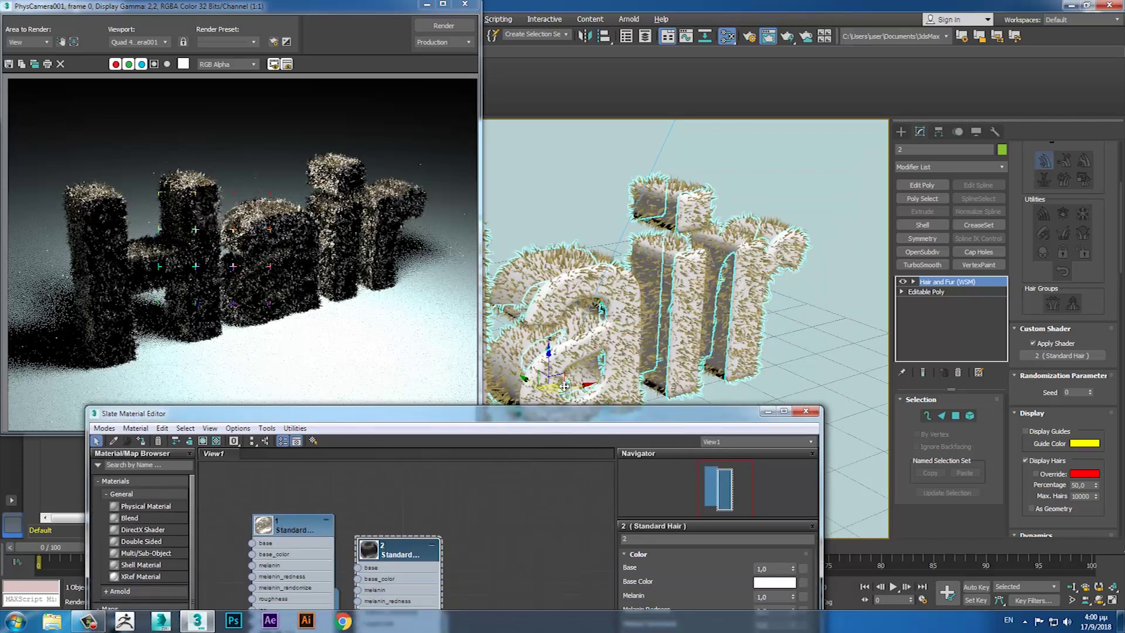
click(520, 286)
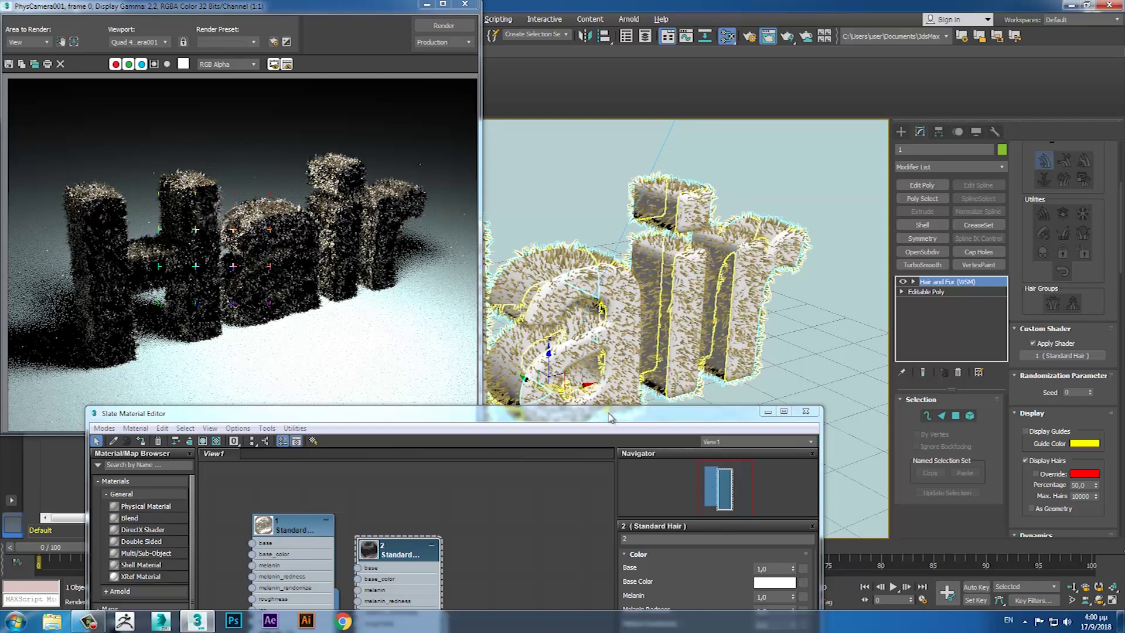
drag(609, 417, 661, 264)
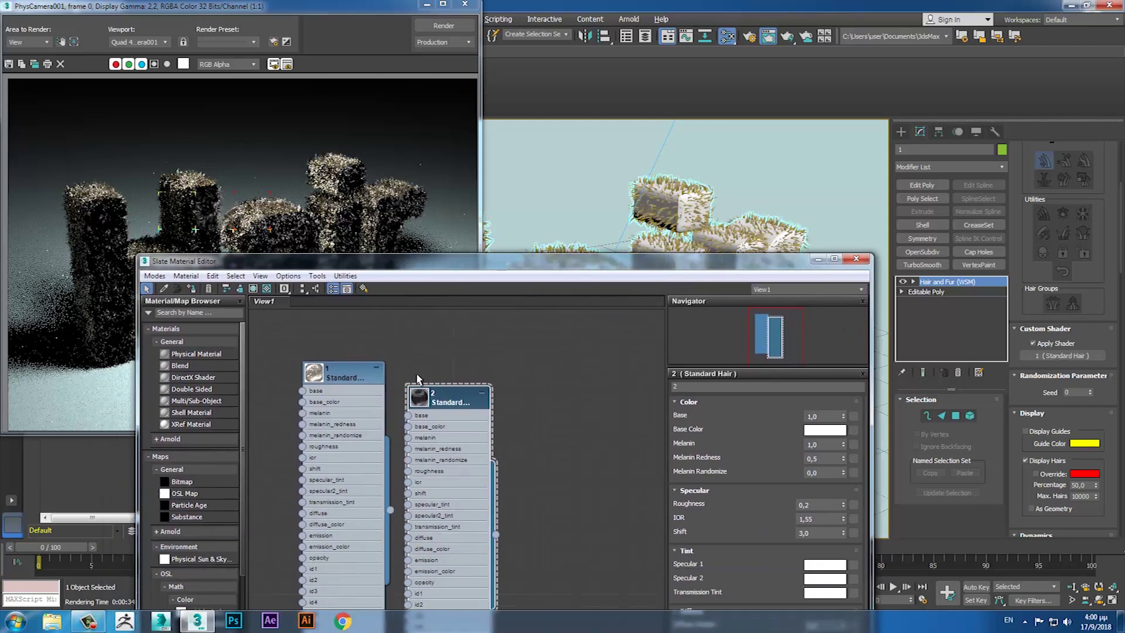
click(353, 381)
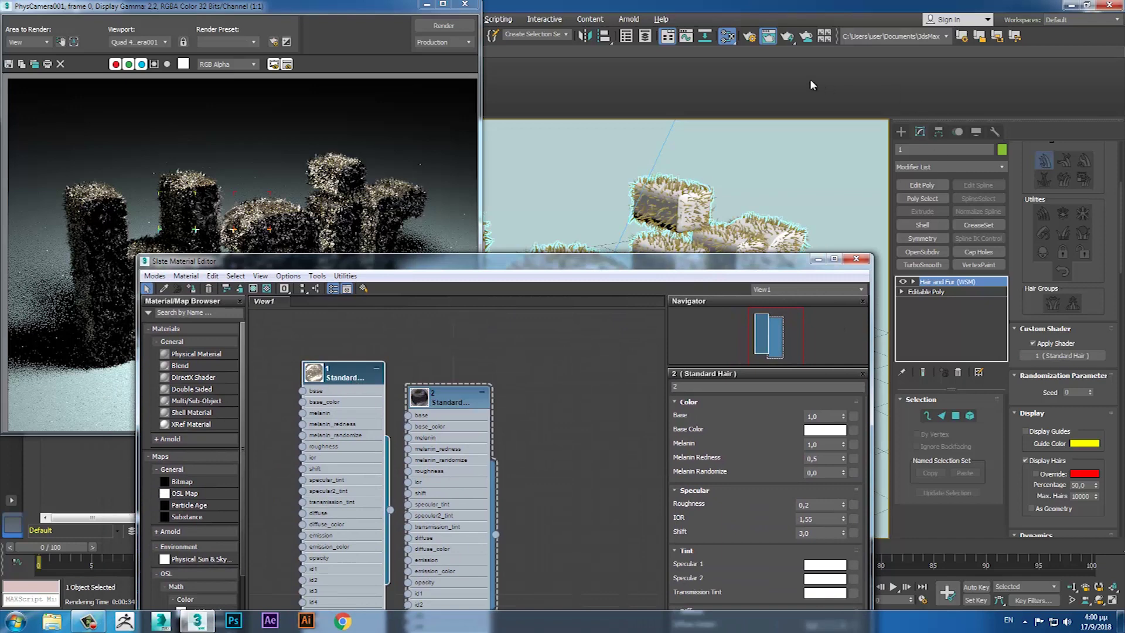
click(856, 258)
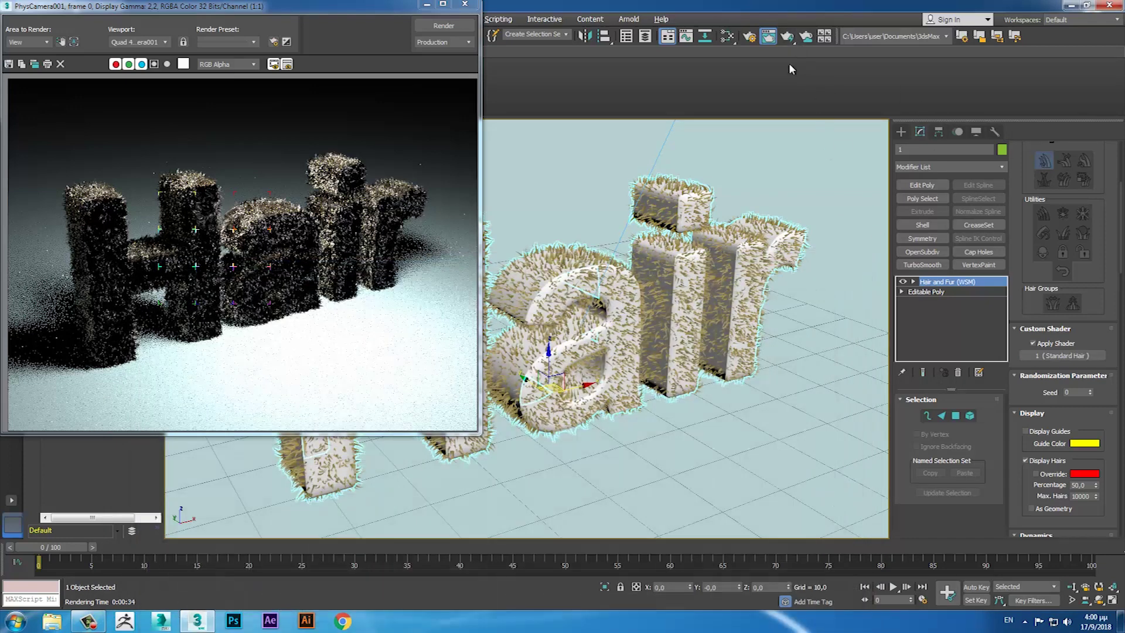
click(792, 40)
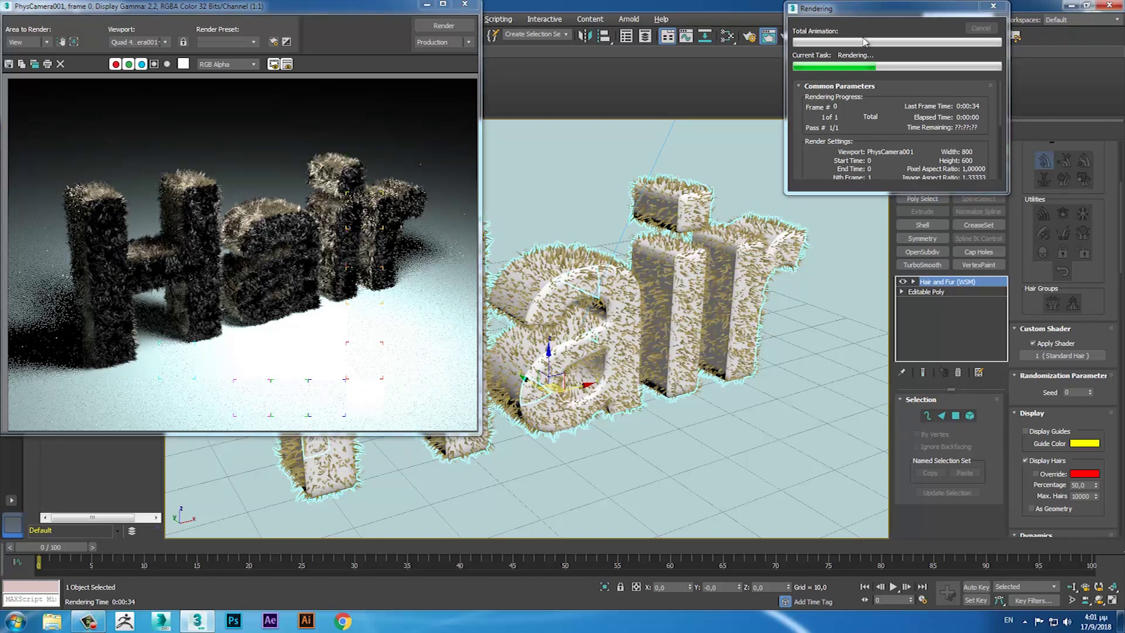
Step: Lower hair shader 2's Melanin Redness to 0,23
click(726, 39)
drag(454, 261, 489, 48)
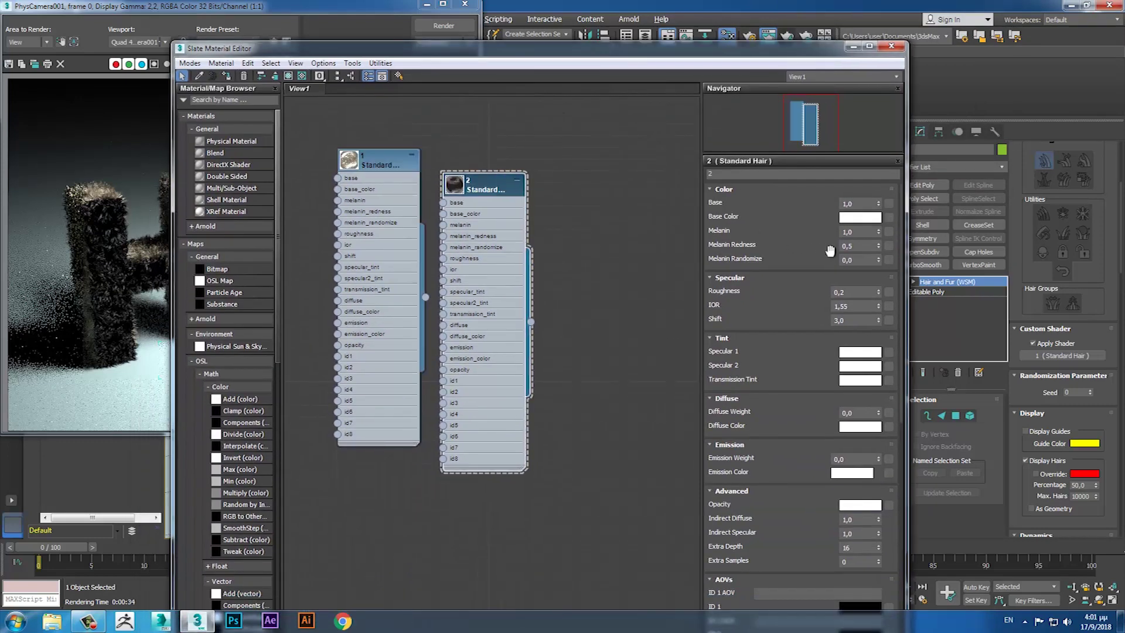
drag(878, 248, 877, 263)
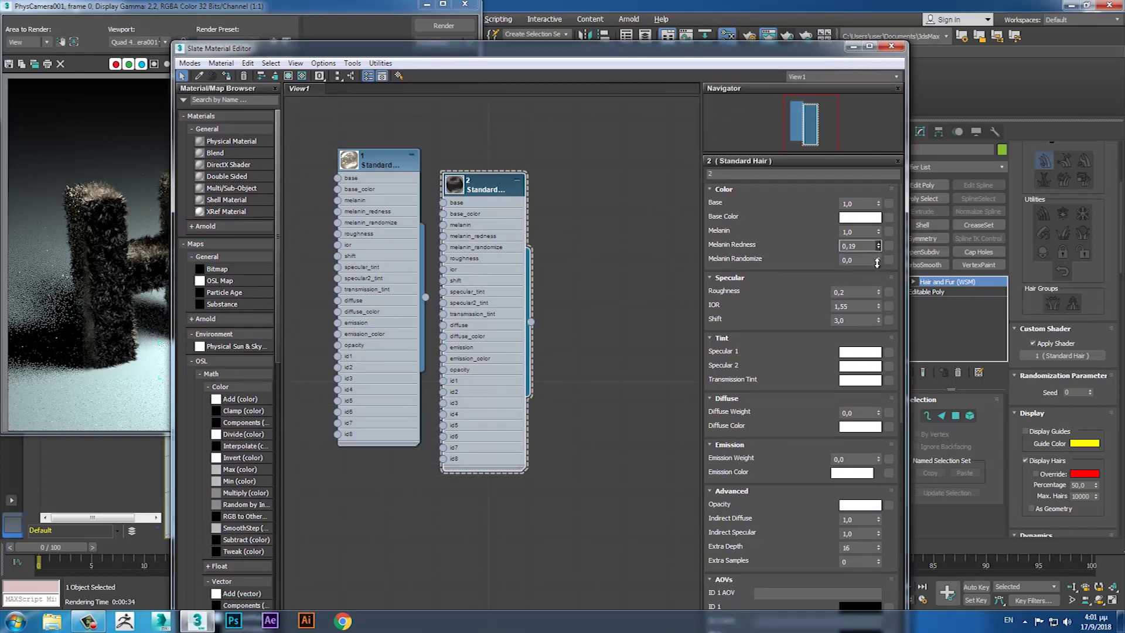
Step: Set hair shader 1 to Melanin 0,04 and Melanin Randomize 0,71
click(372, 174)
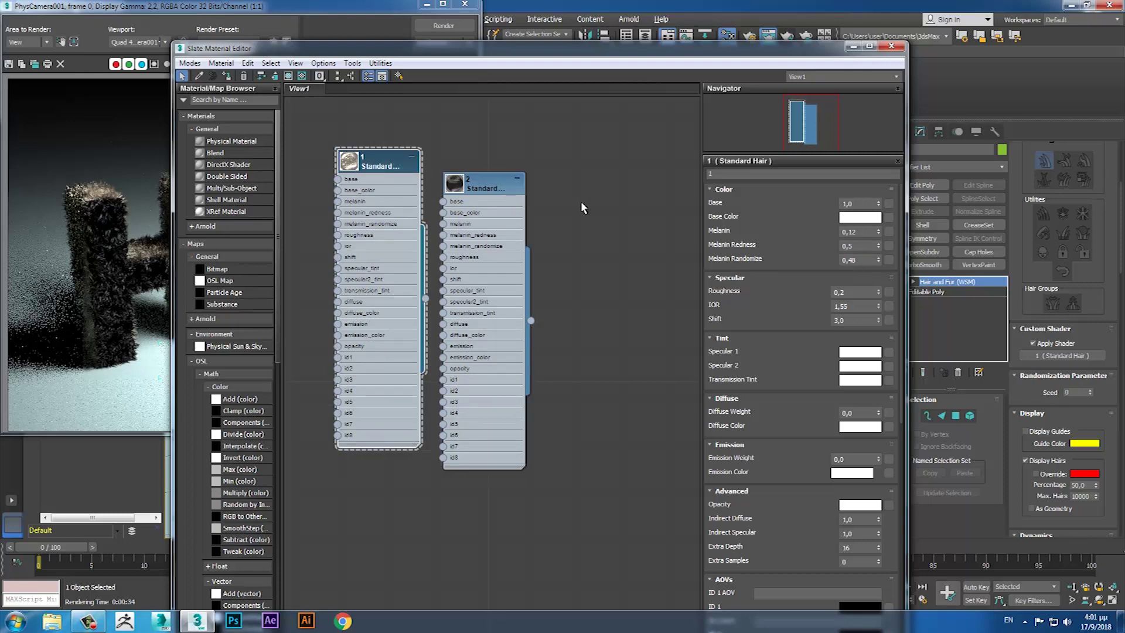
mouse_move(877, 235)
mouse_down()
mouse_move(878, 222)
mouse_move(877, 234)
mouse_up()
click(878, 235)
drag(878, 259, 877, 246)
Step: Raise hair shader 2's Melanin Randomize to 0,62
click(492, 192)
drag(878, 259, 876, 227)
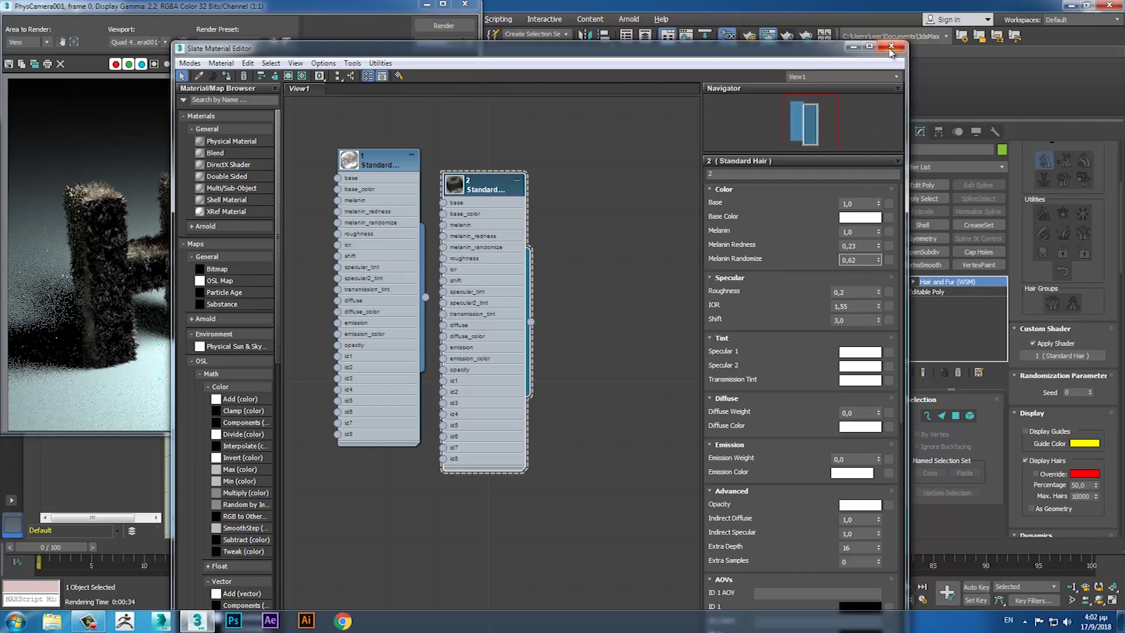
drag(389, 53, 638, 54)
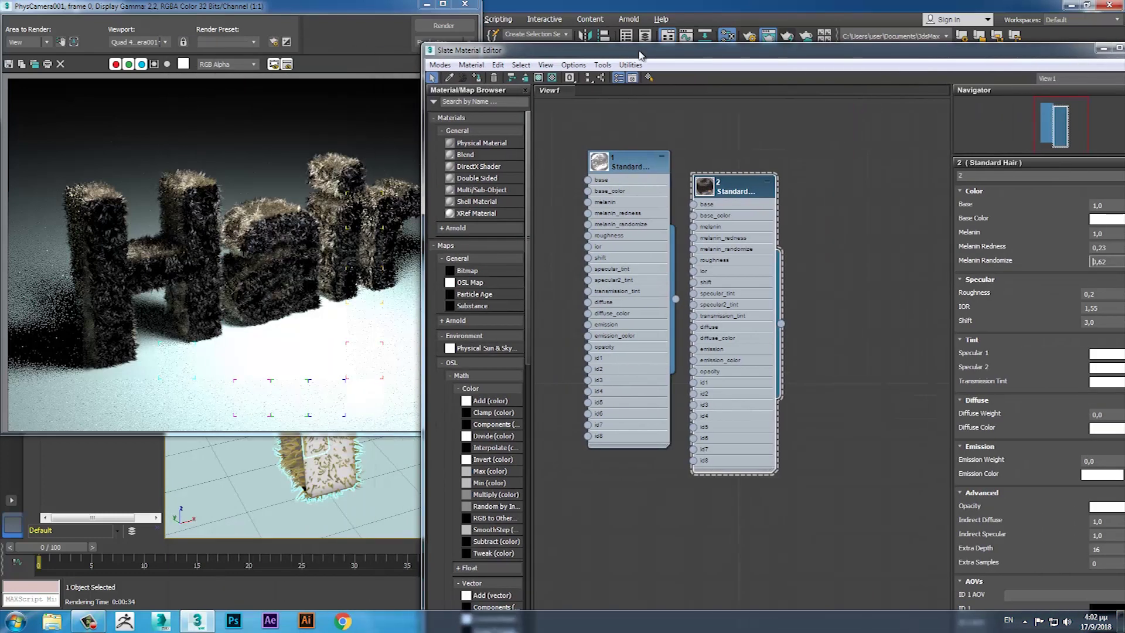
Step: Rearrange the hair shader nodes and add a new Standard Surface material, Material #27
drag(733, 193, 827, 160)
drag(647, 160, 762, 138)
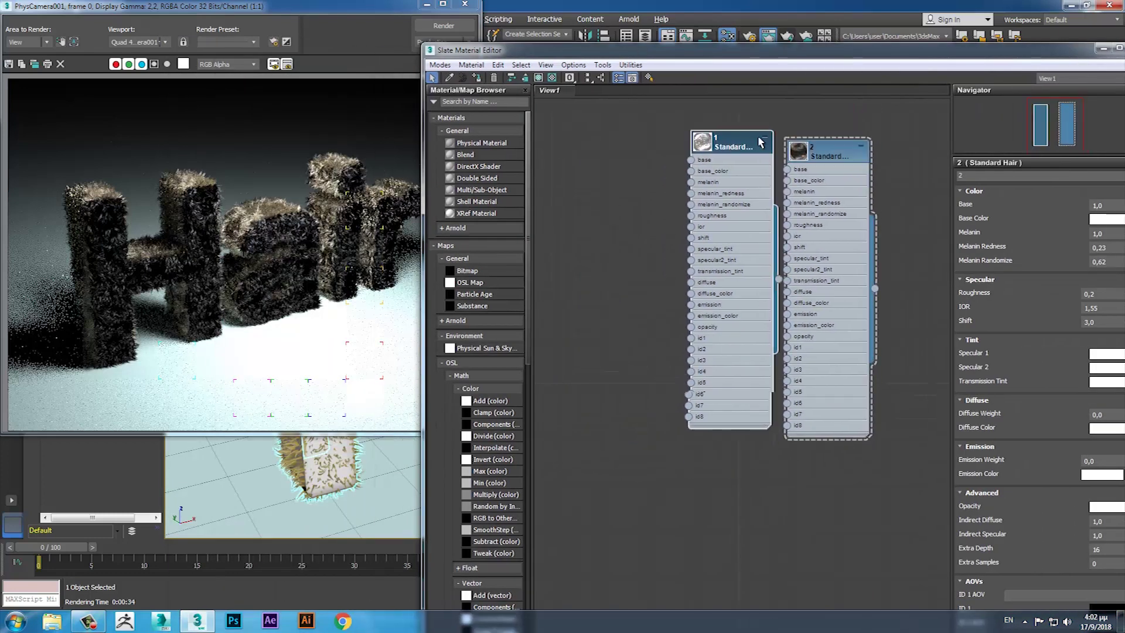
right_click(656, 209)
mouse_move(691, 216)
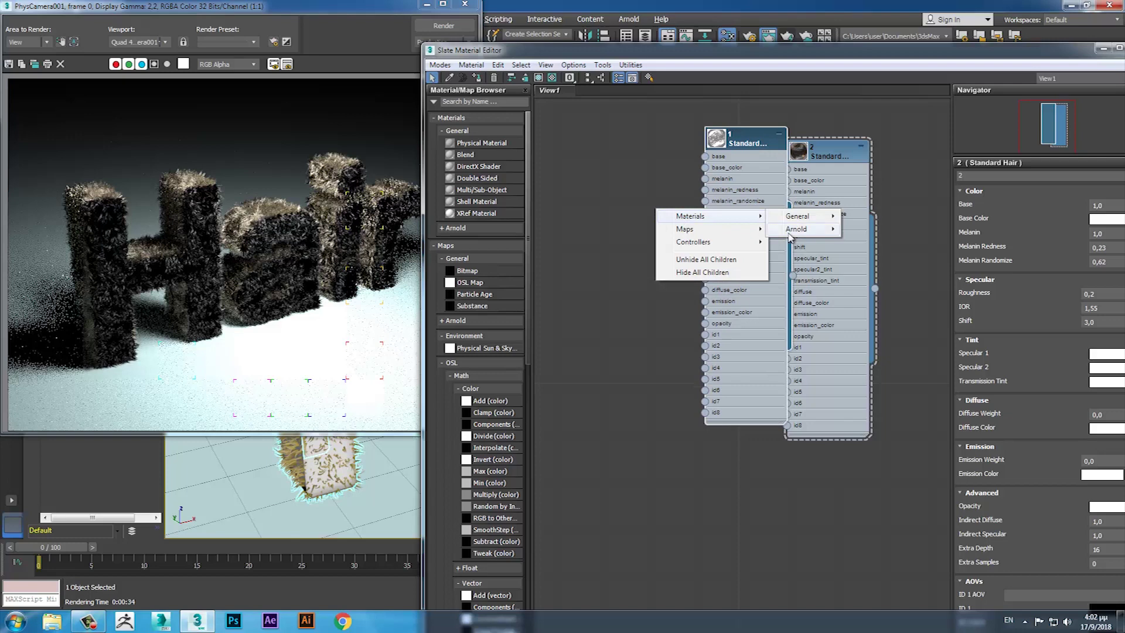
mouse_move(870, 267)
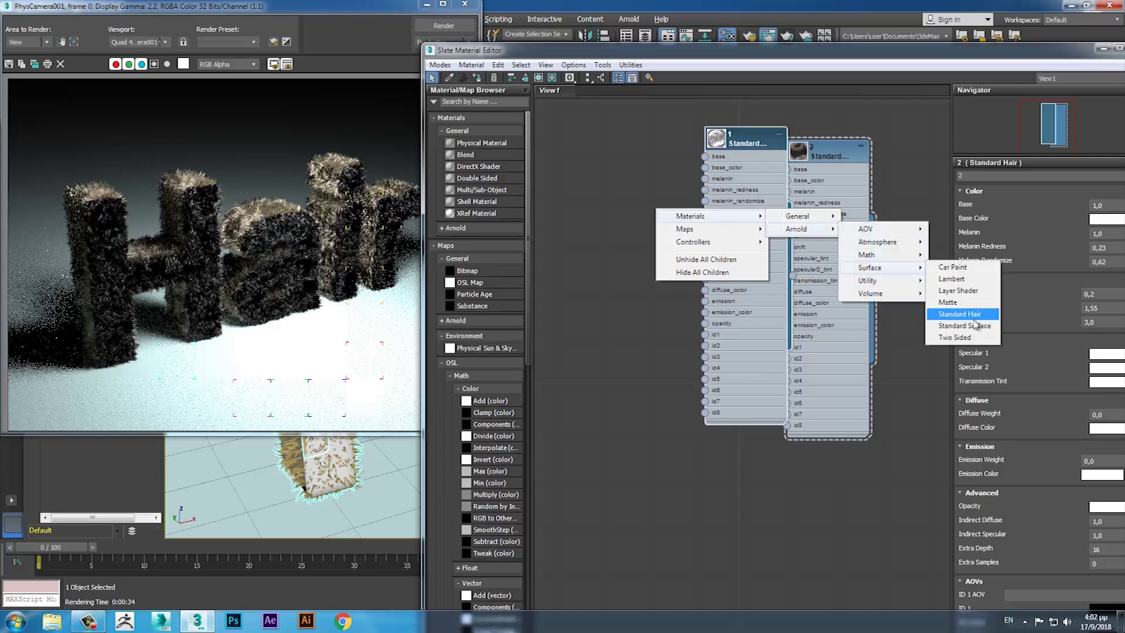
click(964, 325)
drag(642, 206, 654, 159)
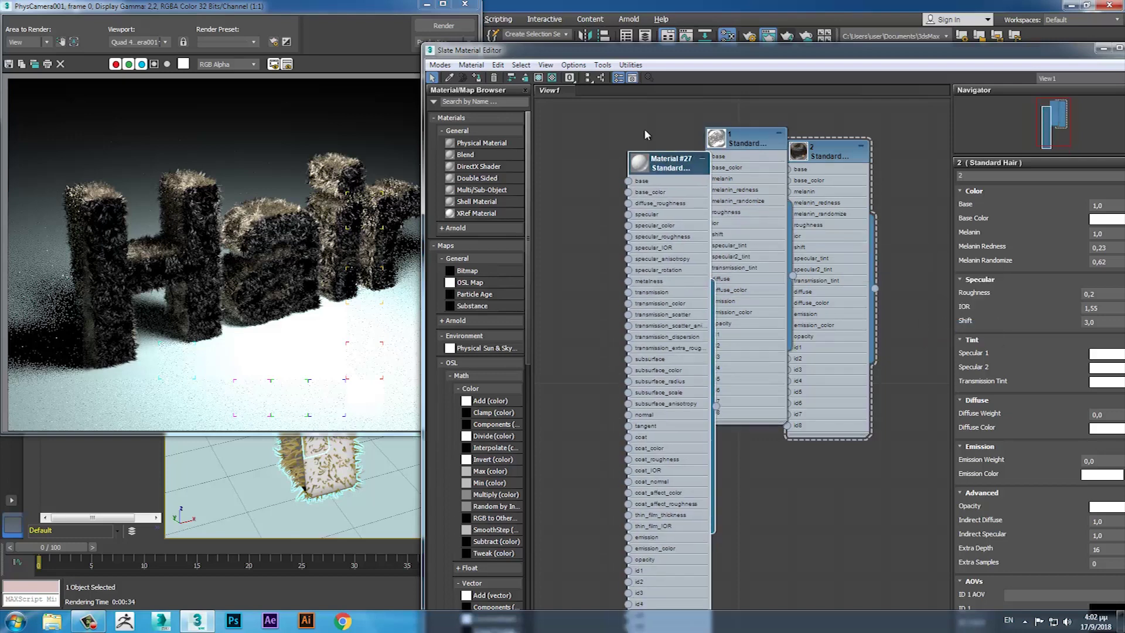
Step: Assign Material #27 to the ground plane Plane001 and close the material editor
click(448, 8)
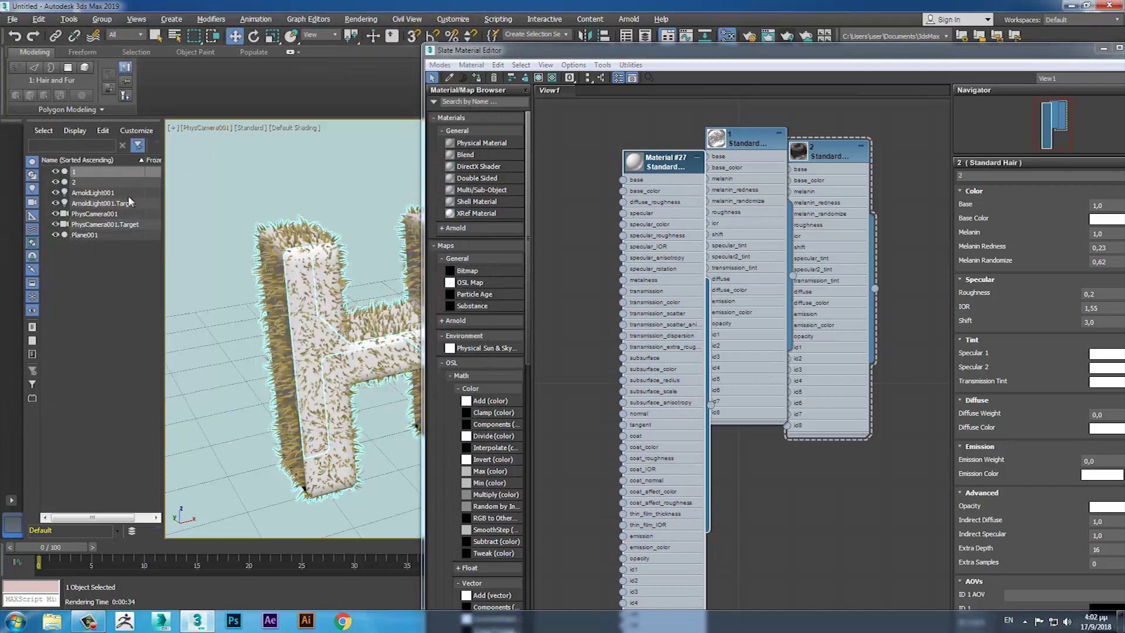
click(101, 236)
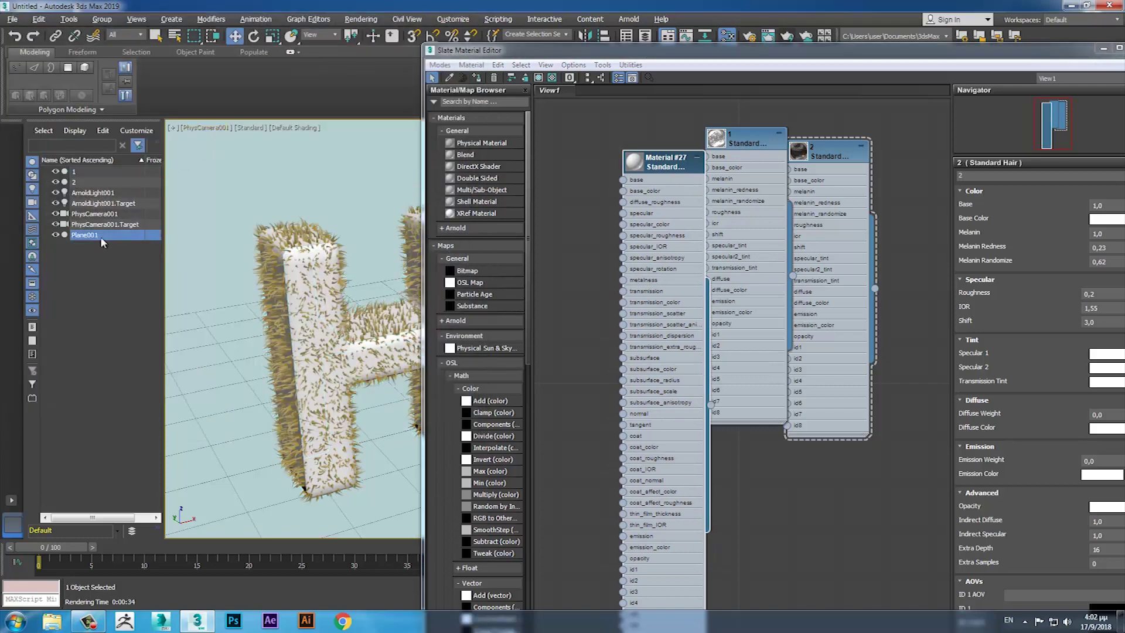
click(661, 170)
right_click(661, 170)
click(698, 185)
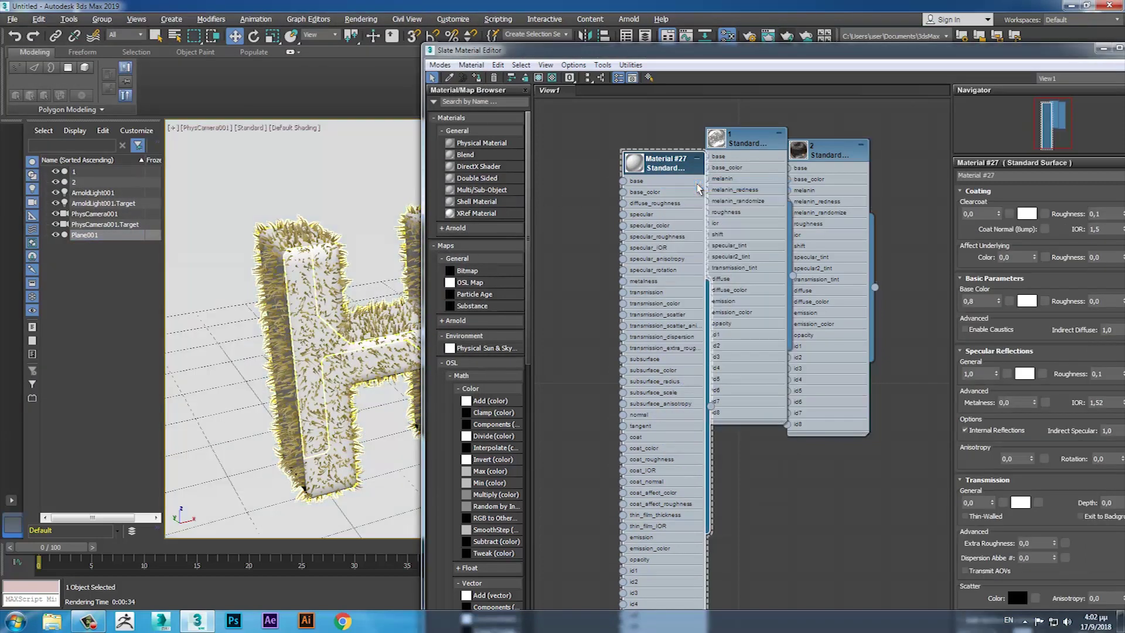
drag(1058, 51, 852, 36)
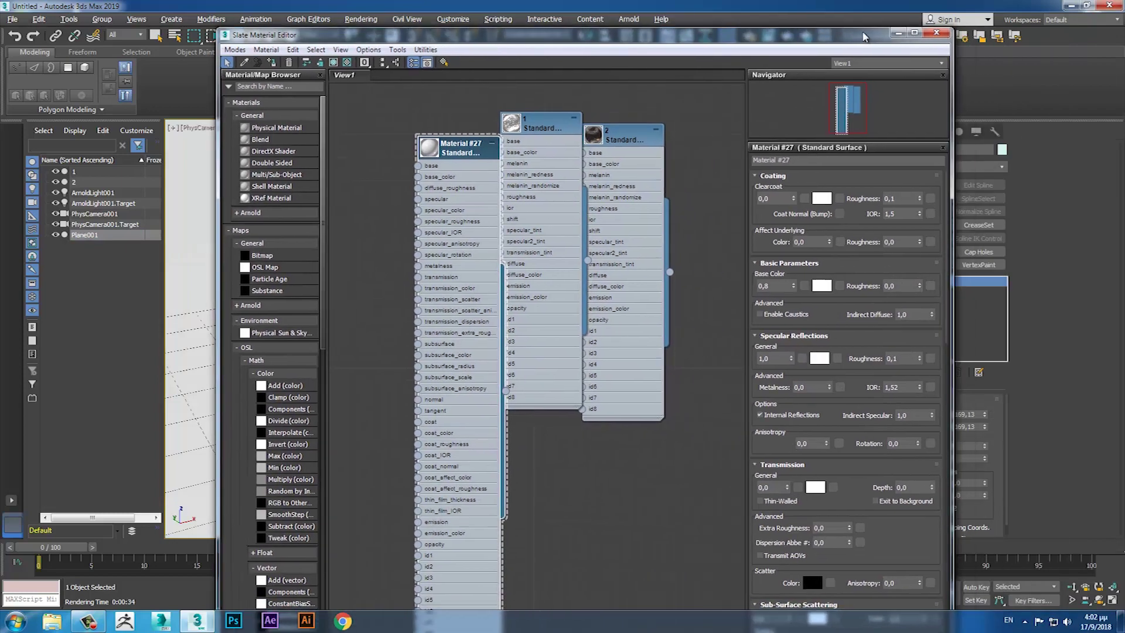
click(936, 34)
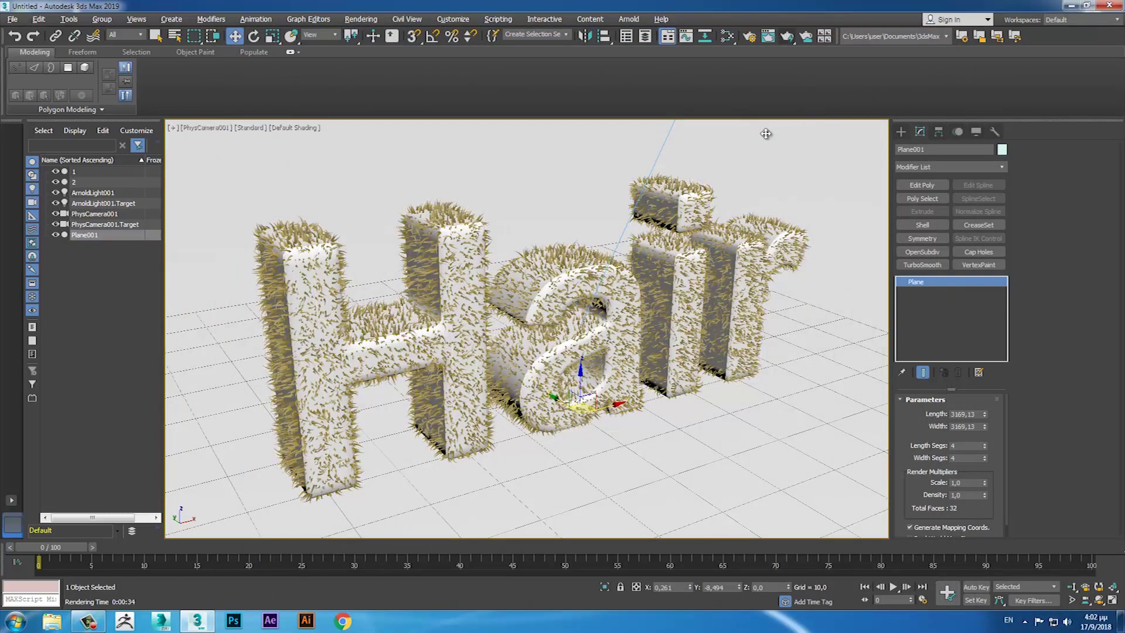
Step: Run a production render, stop it partway, and reopen the Slate Material Editor
click(789, 40)
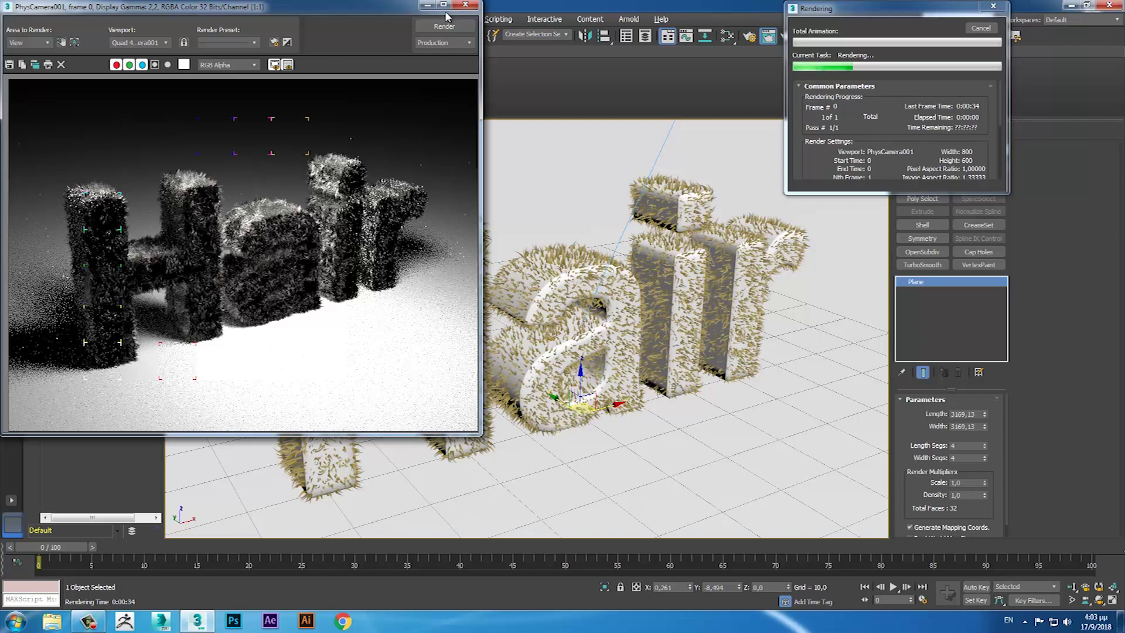
click(980, 29)
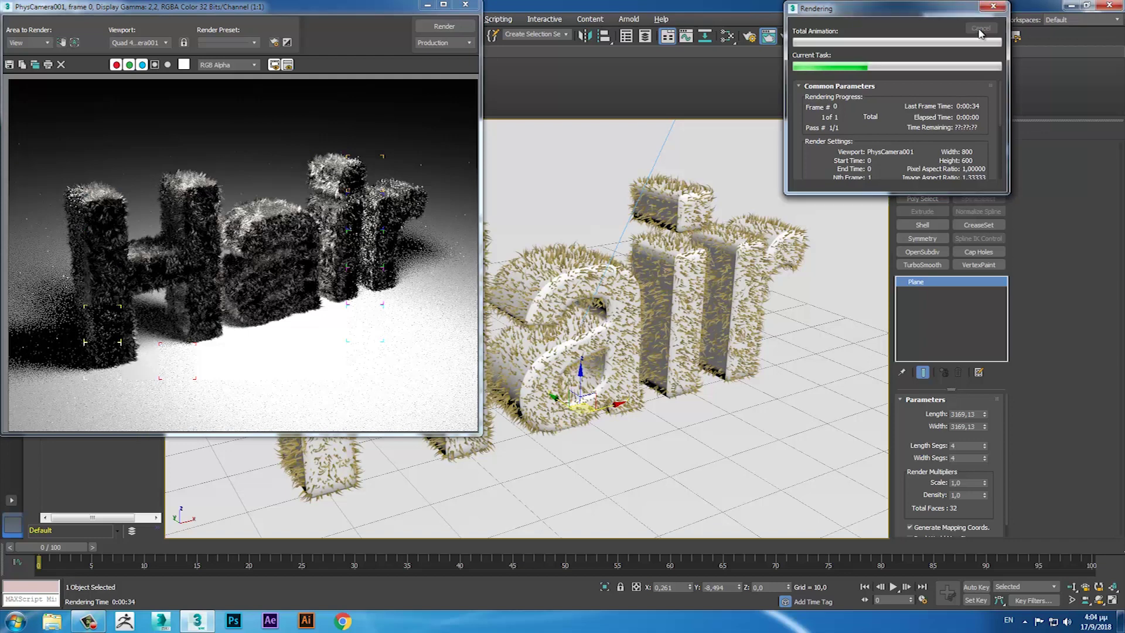
click(726, 39)
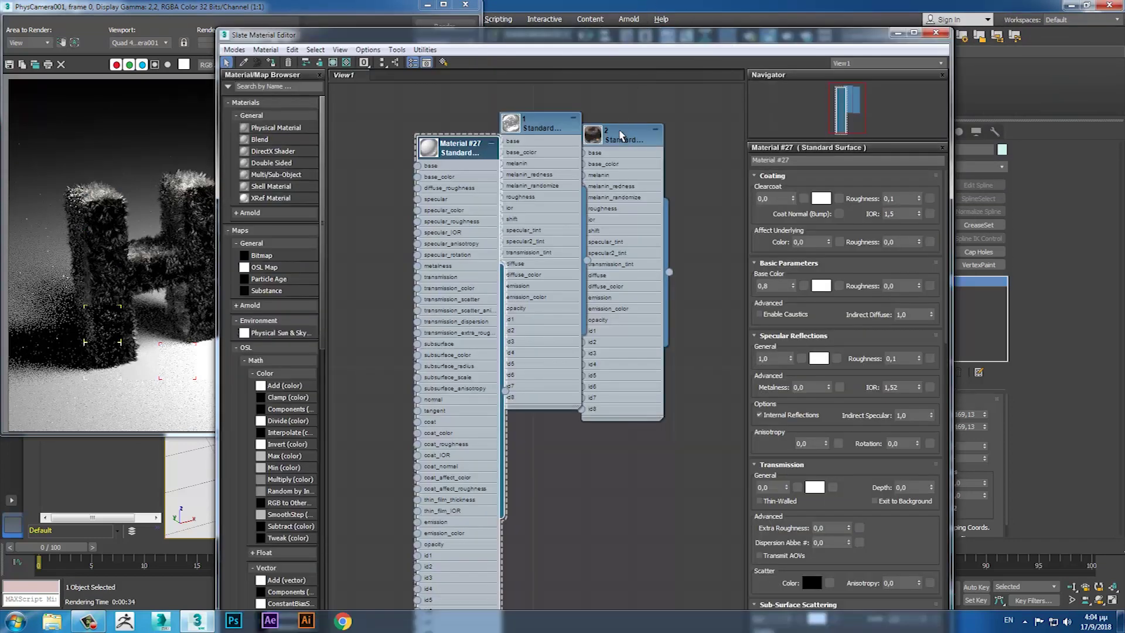
Step: Set hair shader 2 to Melanin 0,3 and Melanin Redness 0,16
click(620, 136)
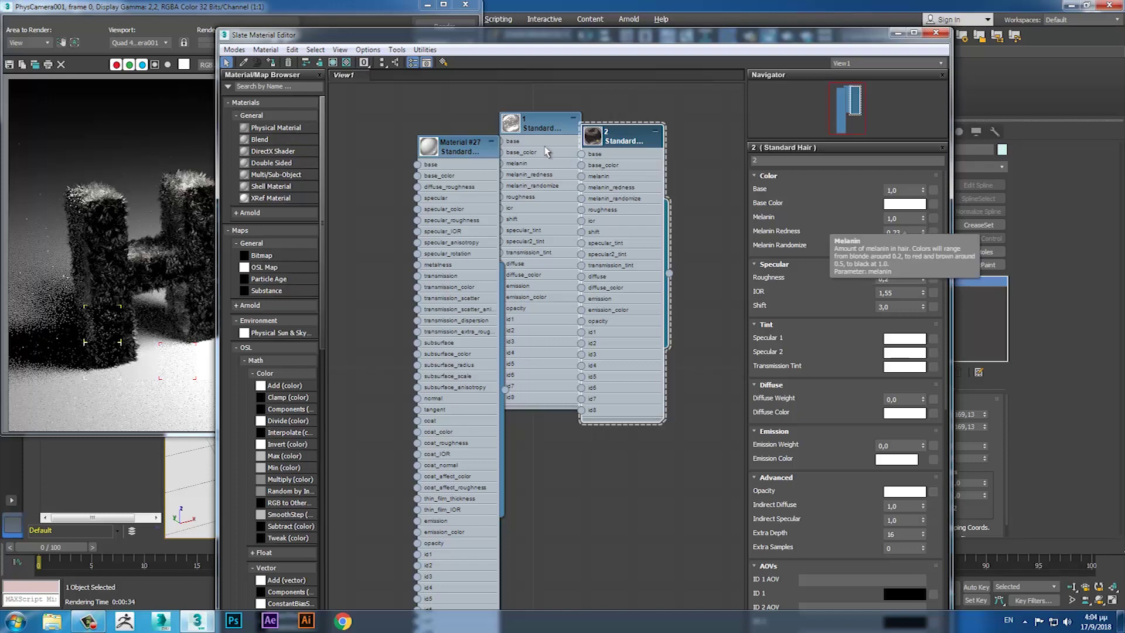
drag(922, 219, 921, 269)
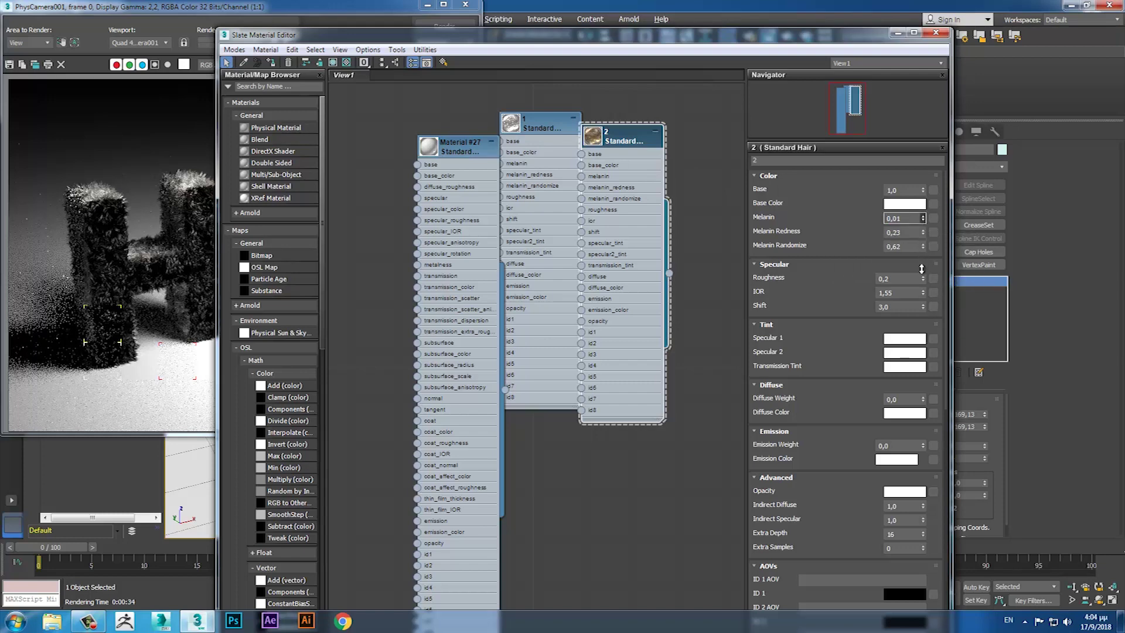
drag(922, 269, 921, 253)
click(923, 235)
drag(922, 257, 919, 249)
Step: Lower Melanin Randomize on both hair shaders, bringing shader 1 to 0,19
click(545, 129)
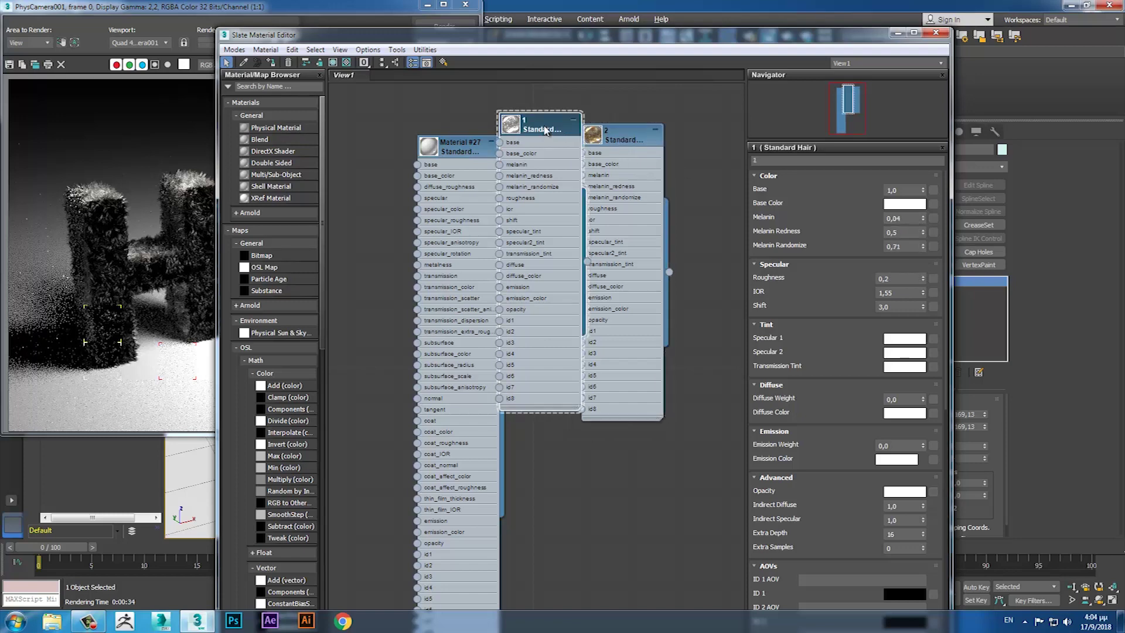
click(630, 143)
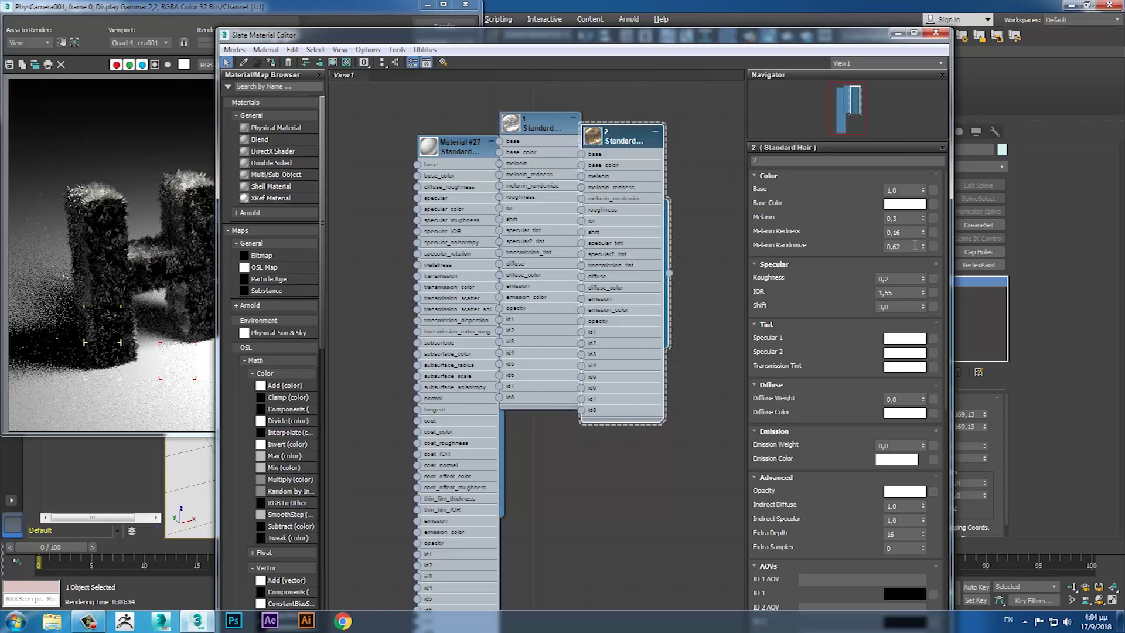
drag(922, 248, 923, 241)
drag(923, 241, 922, 275)
click(542, 129)
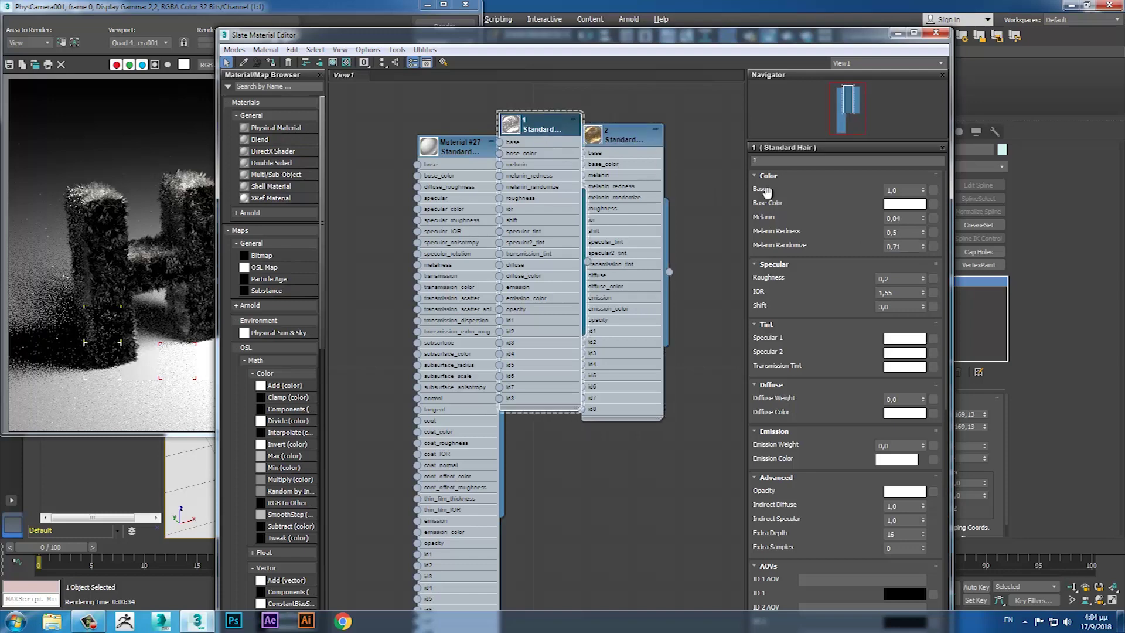
drag(922, 248, 921, 266)
drag(920, 267, 921, 275)
Step: Close the editor, re-render the scene, and stop at the preview pass
click(934, 35)
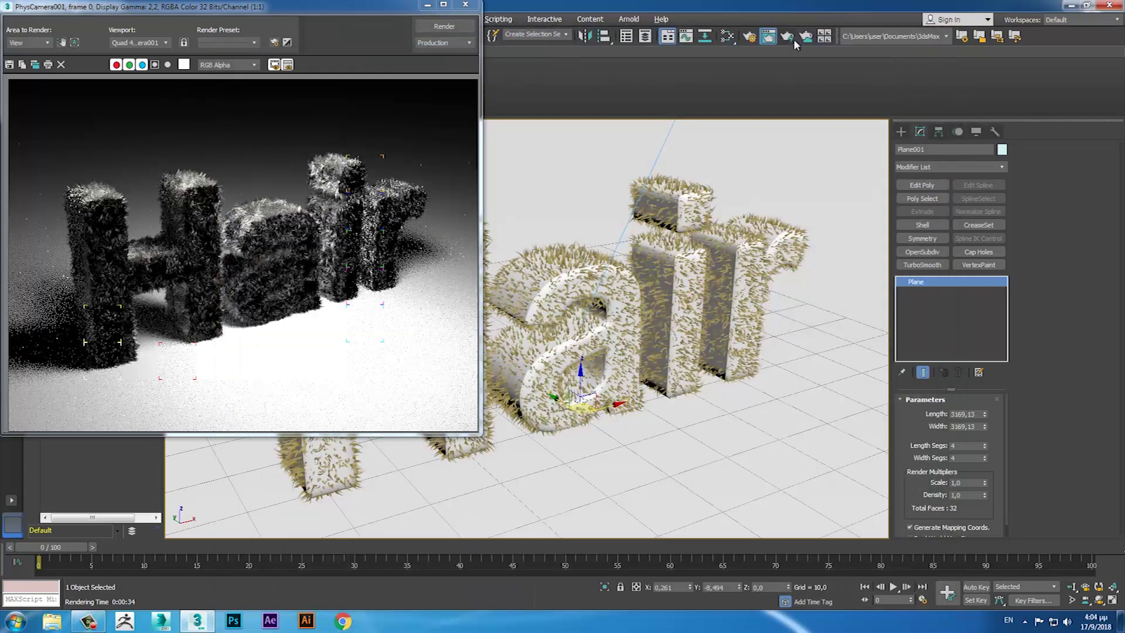
click(444, 27)
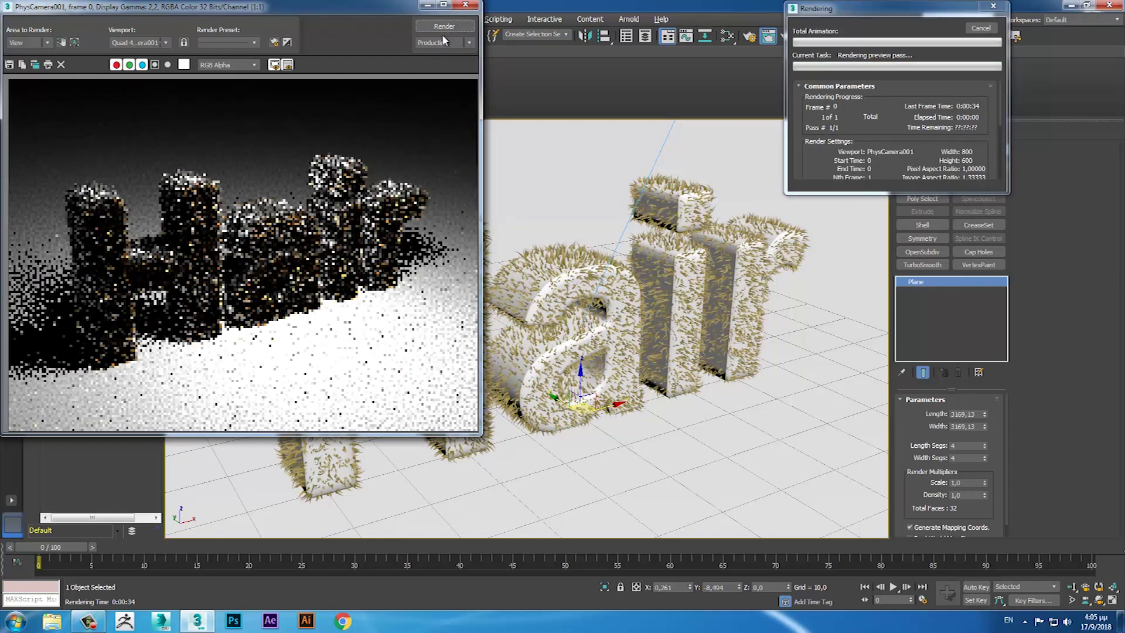
click(981, 29)
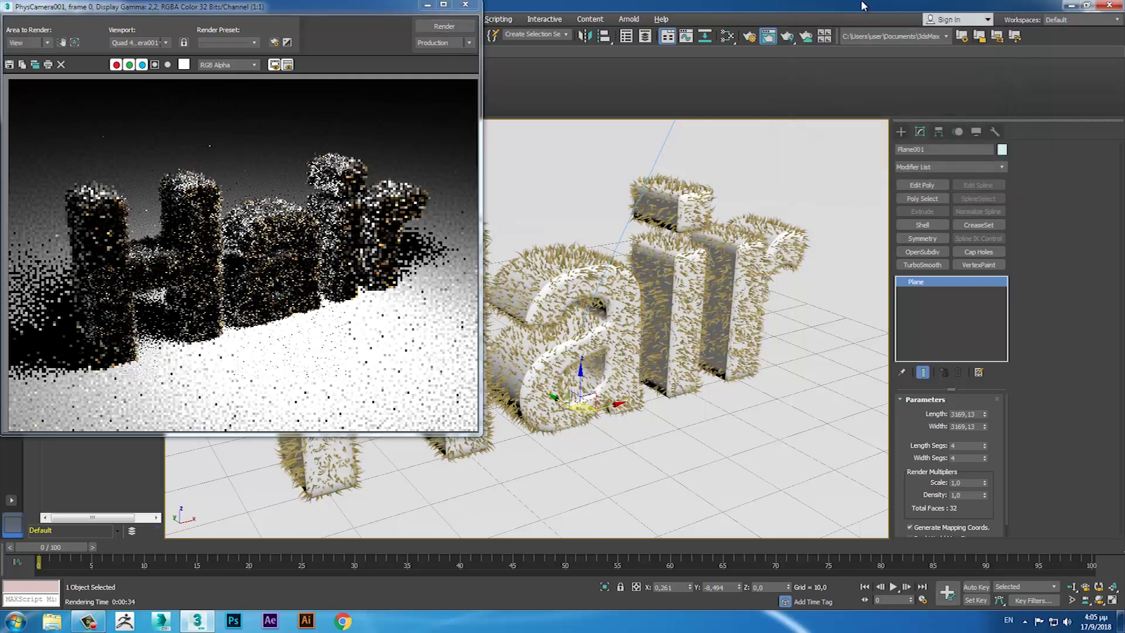
Step: Set the render output size to HDTV (video) 1920x1080
click(750, 38)
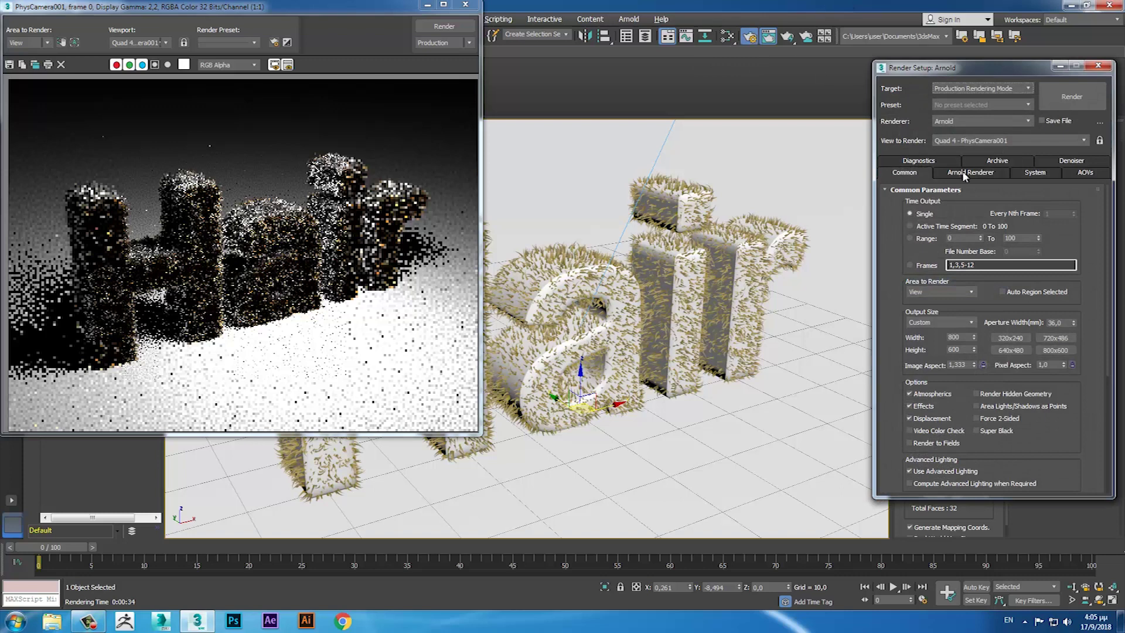
click(970, 322)
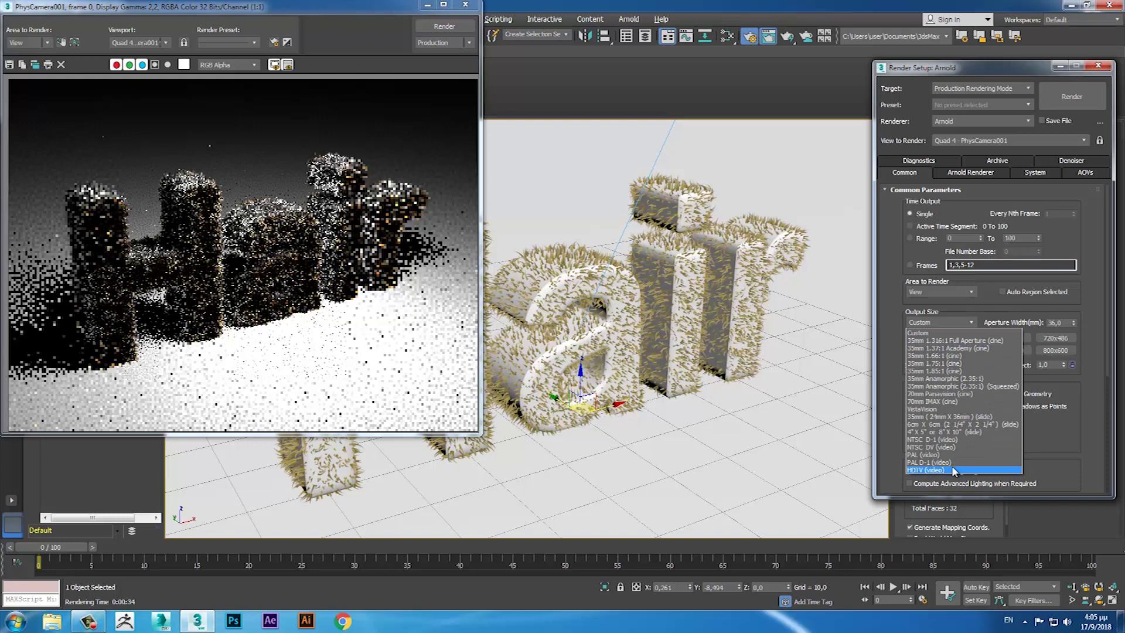
click(951, 469)
click(1018, 342)
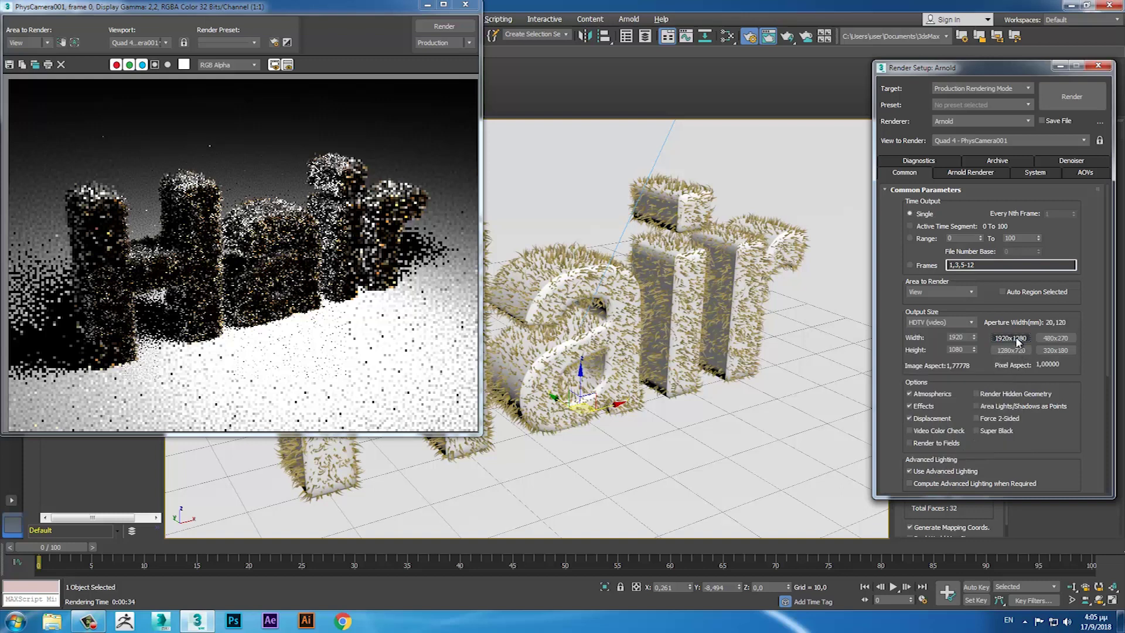
Step: Set Arnold Camera (AA) samples to 4 and Diffuse samples to 3
click(970, 173)
click(971, 303)
click(971, 318)
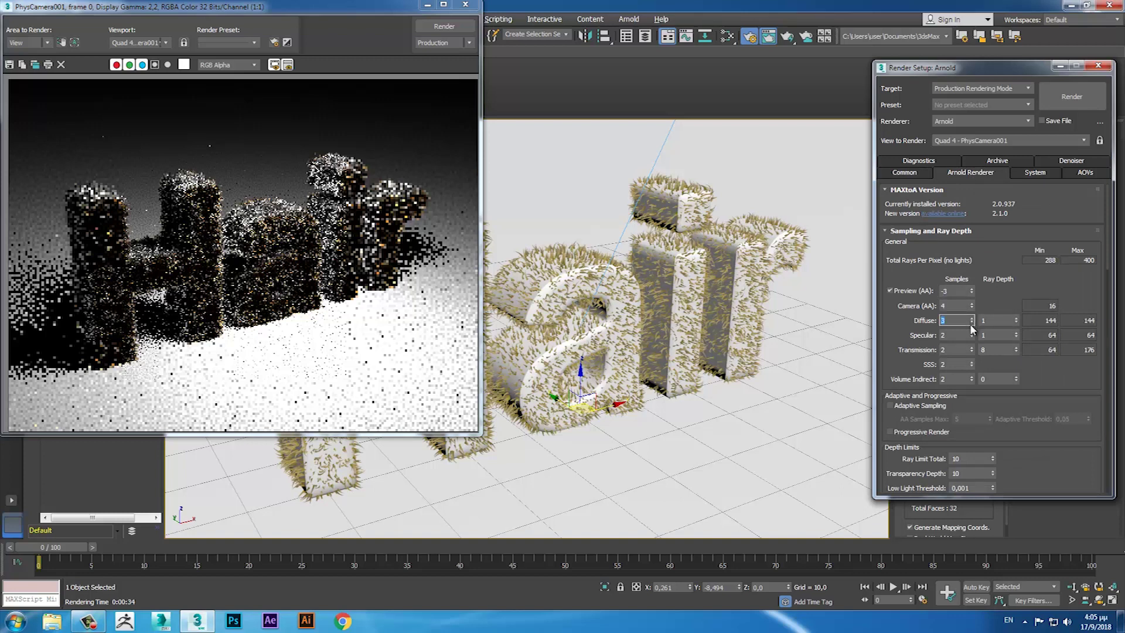